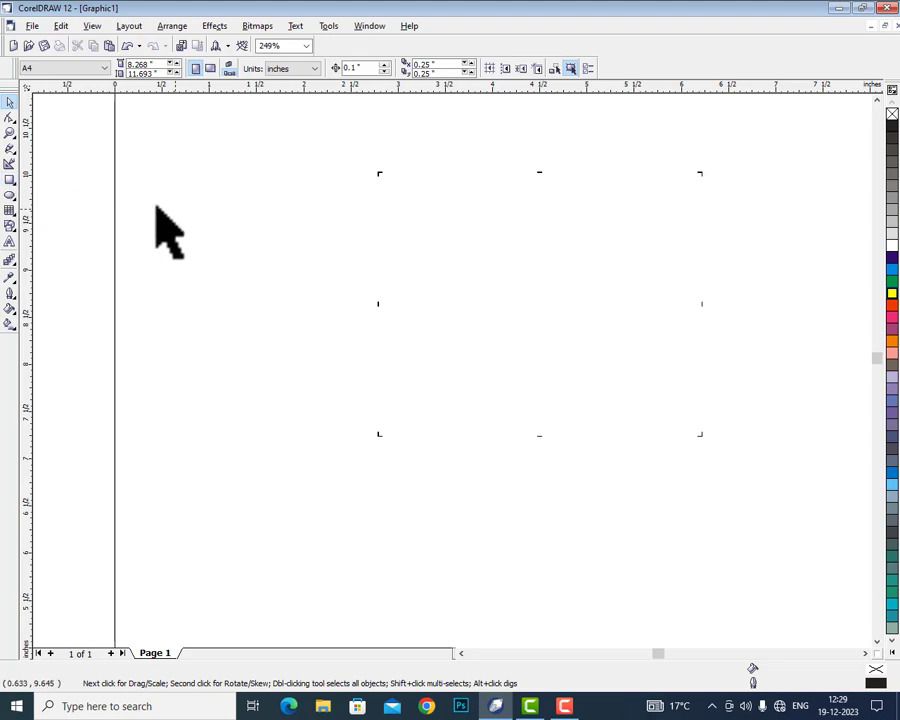
Draw a rectangle on the page and resize it to a square of about 3.55 inches
click(9, 180)
drag(322, 196, 546, 460)
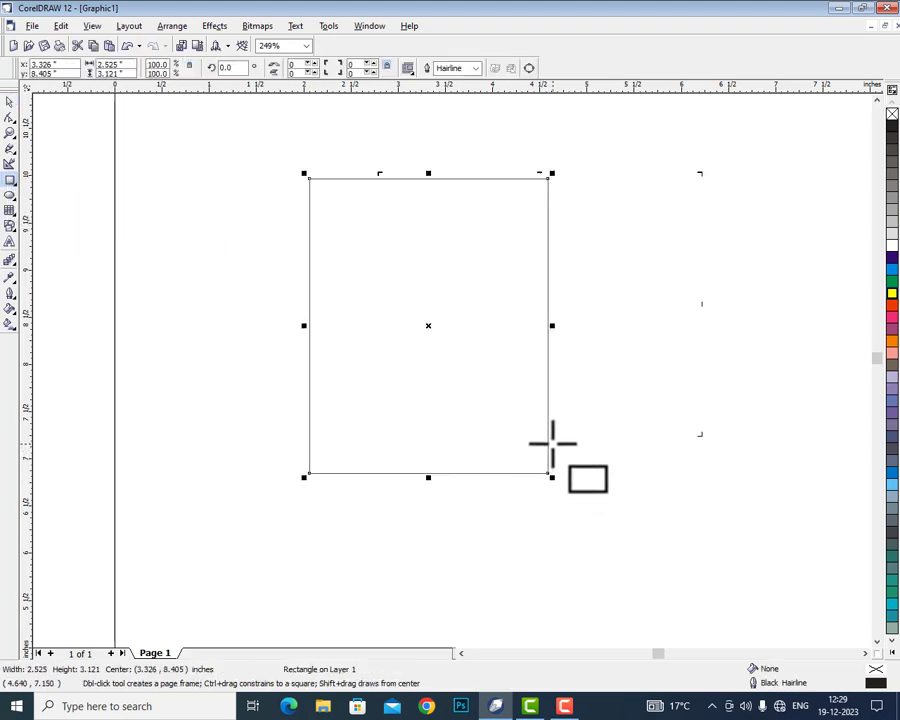
drag(553, 325, 607, 326)
mouse_move(607, 174)
mouse_down()
mouse_move(631, 159)
mouse_move(622, 167)
mouse_up()
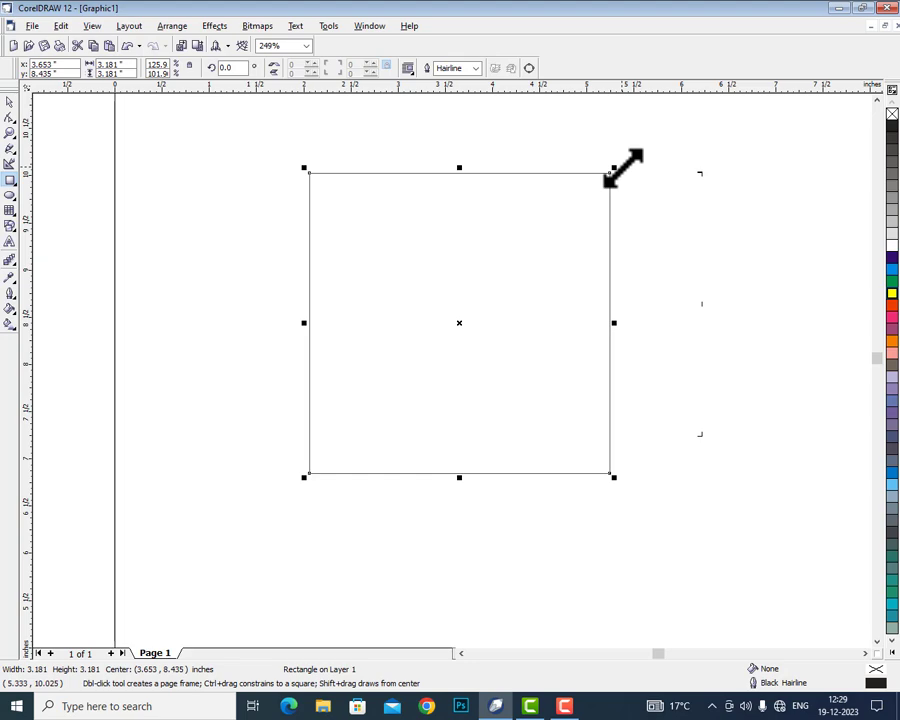
drag(613, 477, 717, 458)
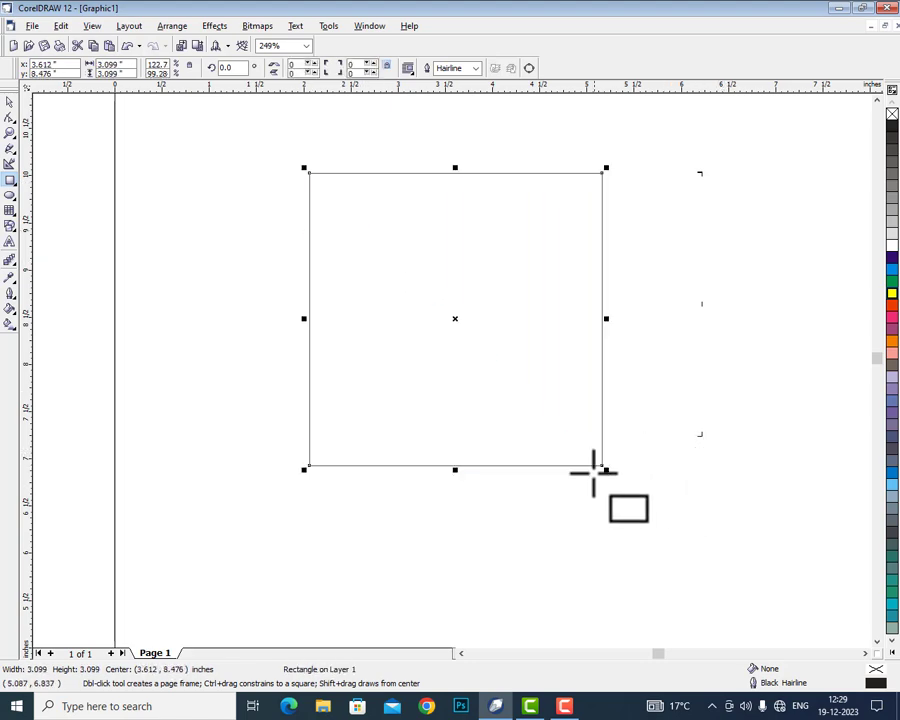
drag(606, 468, 627, 512)
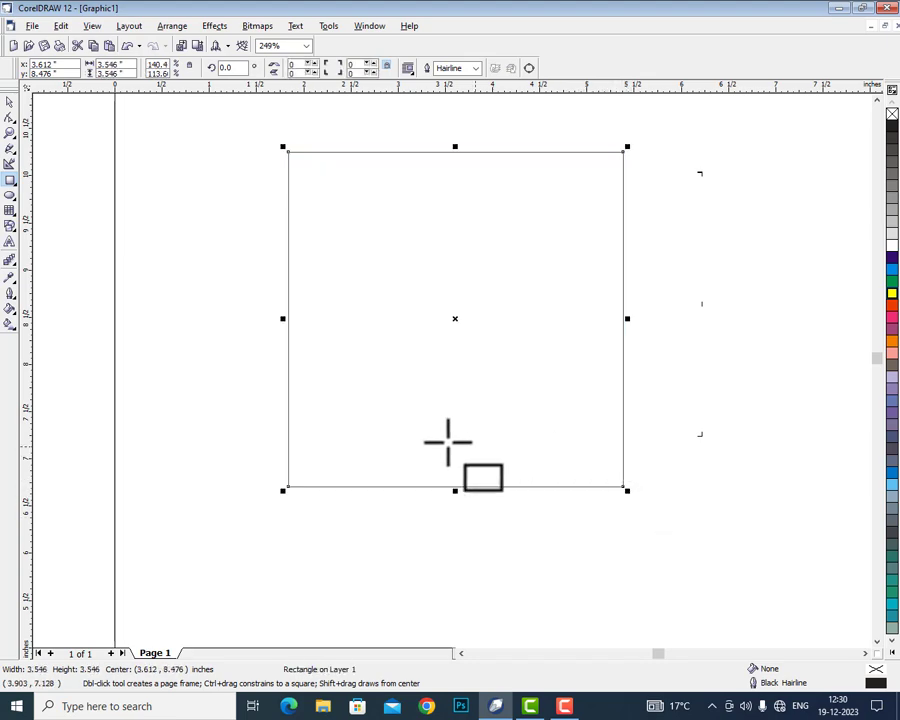
Position the square's center at the page origin by setting its X and Y coordinates to 0
scroll(447, 436, down, 1)
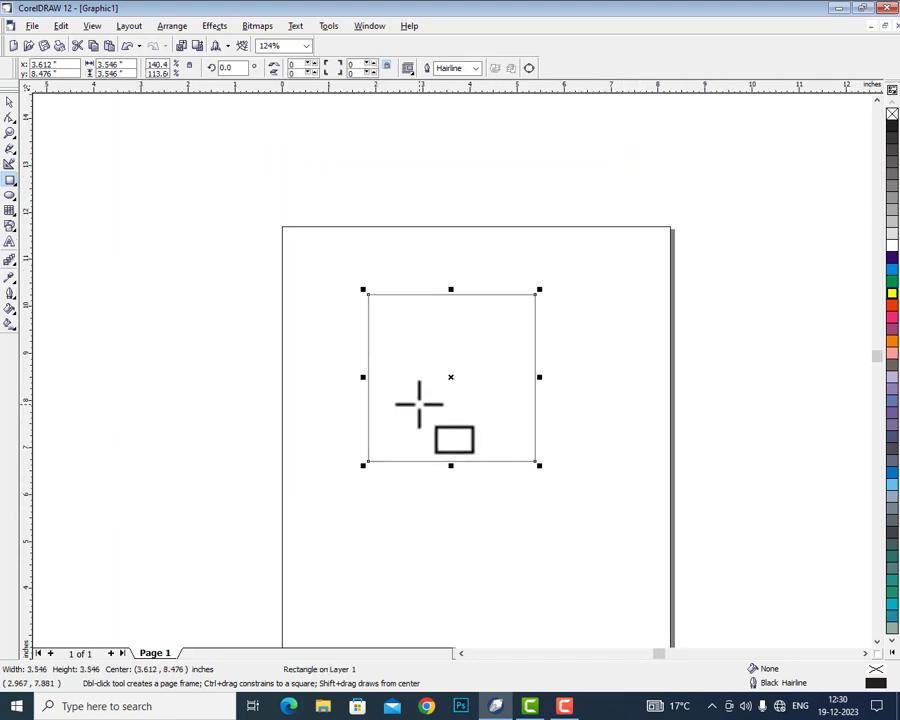
click(60, 64)
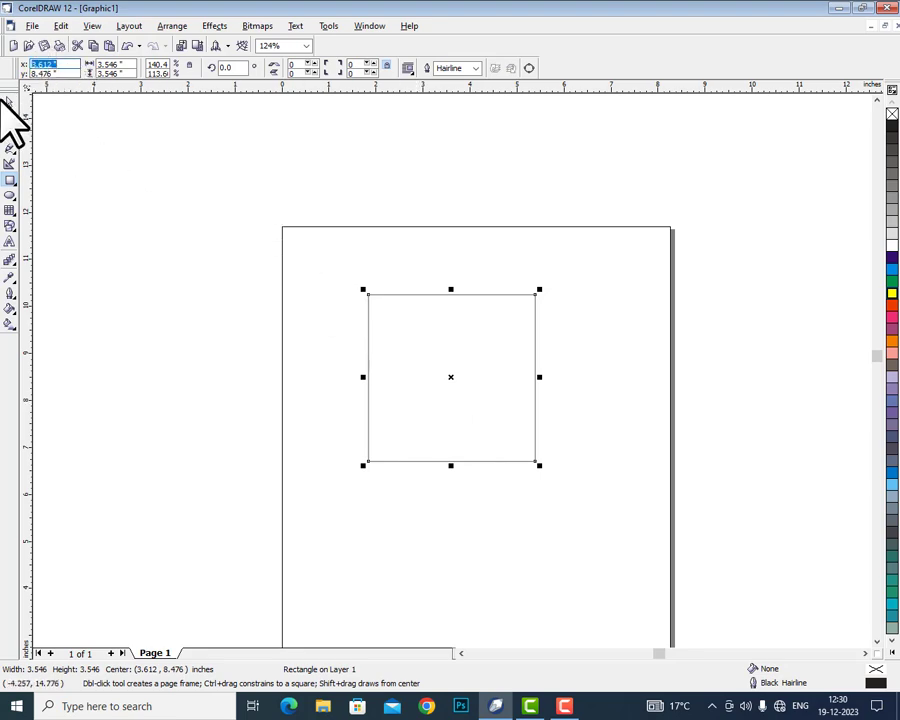
key(Return)
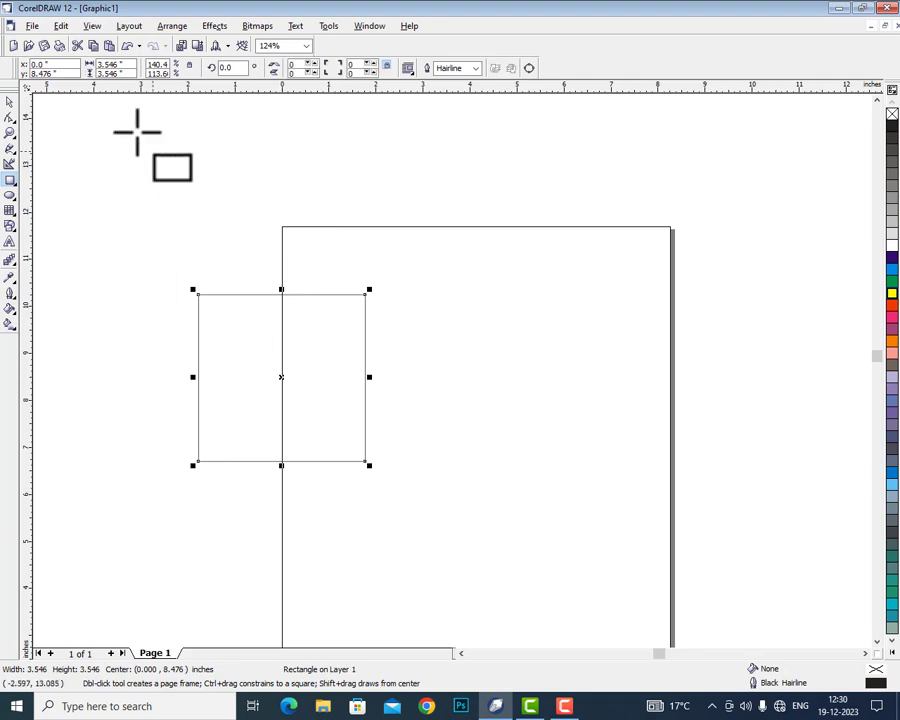
click(60, 74)
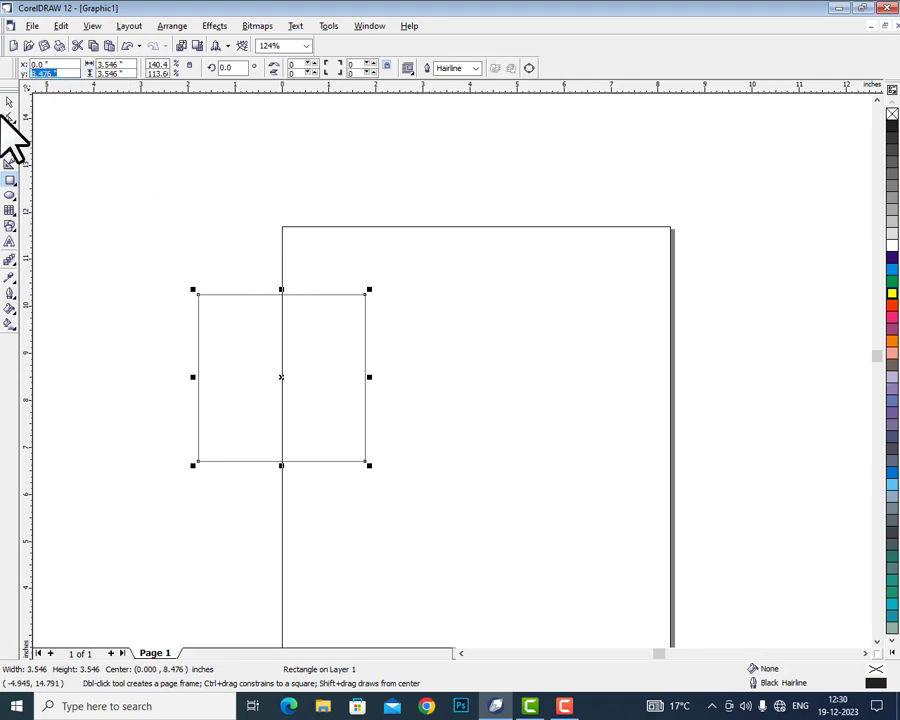
key(Return)
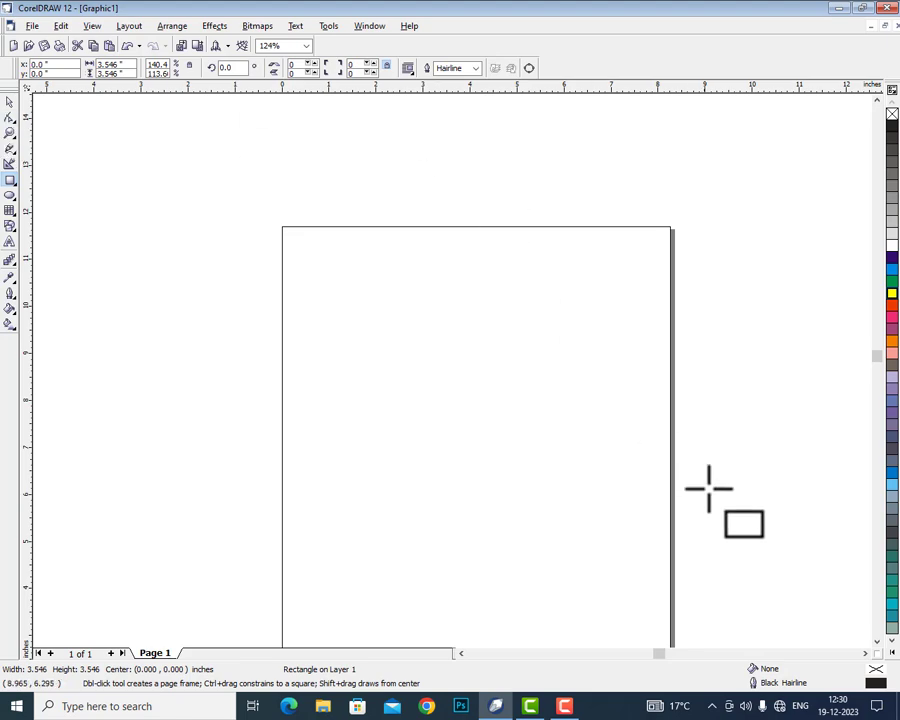
Move the square onto the page by setting its position to Y 5 inches and X 3 inches
key(shift+F2)
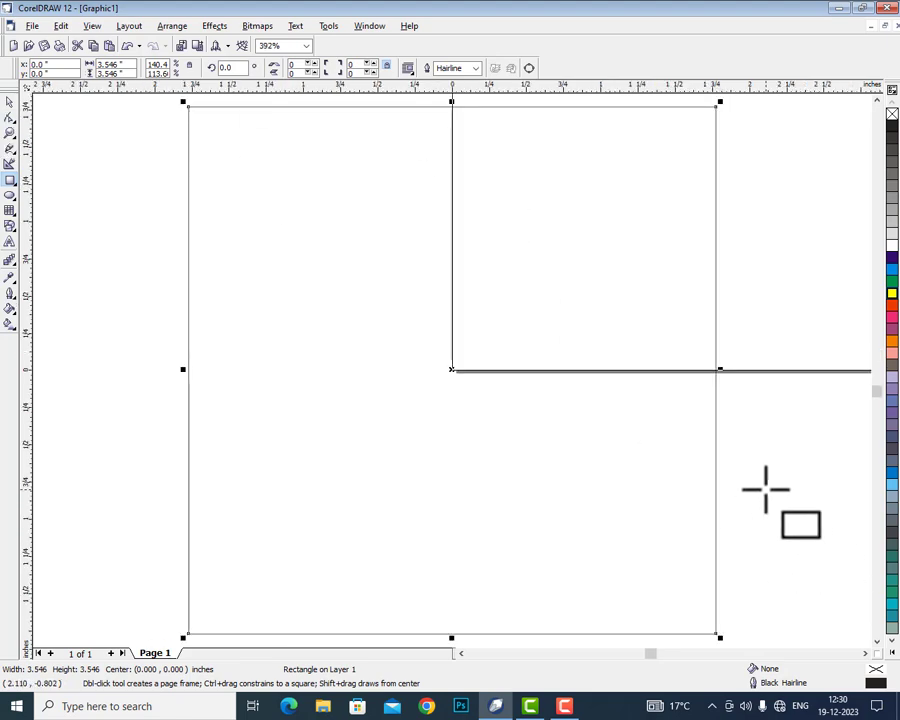
scroll(762, 486, down, 3)
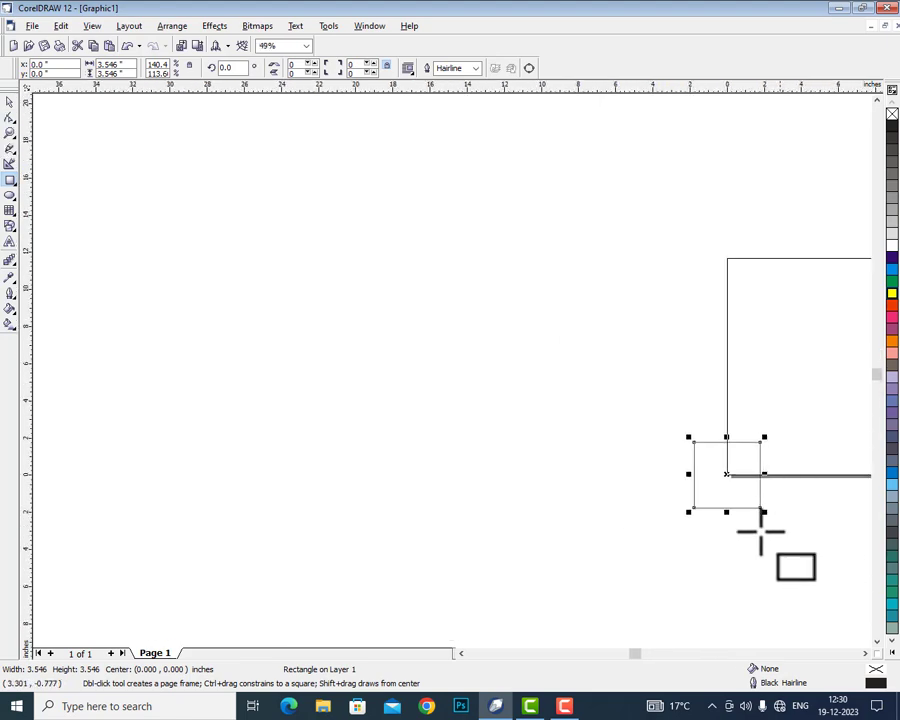
click(865, 653)
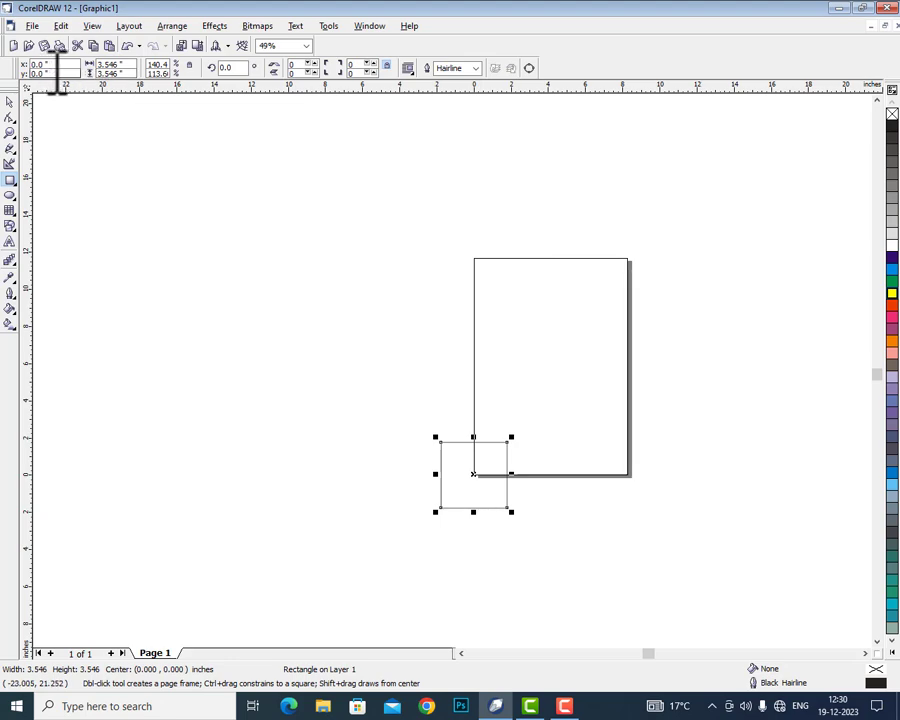
drag(60, 74, 6, 72)
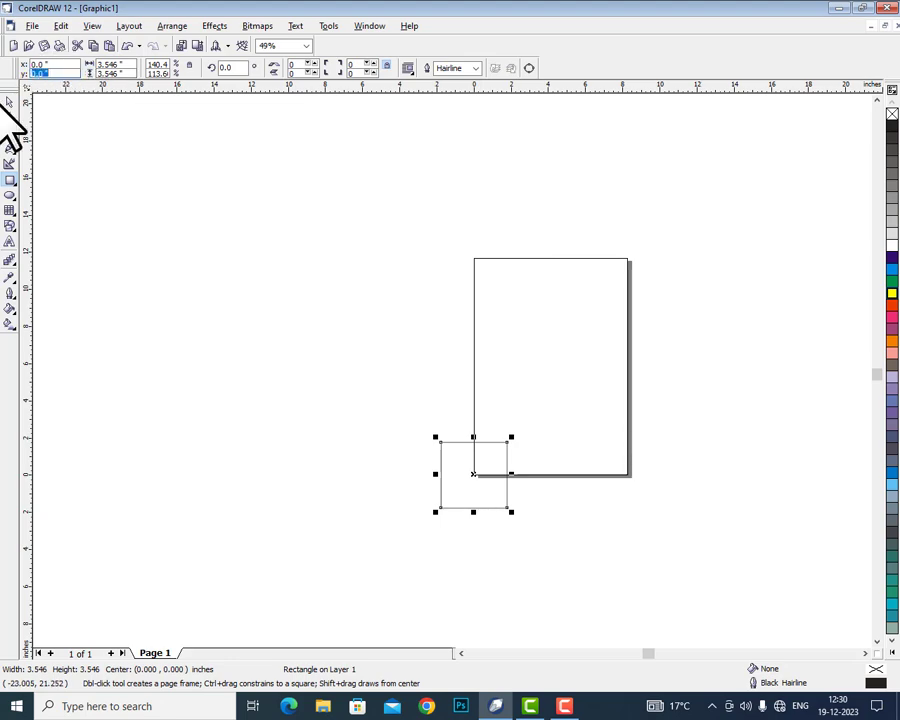
text(5)
key(Return)
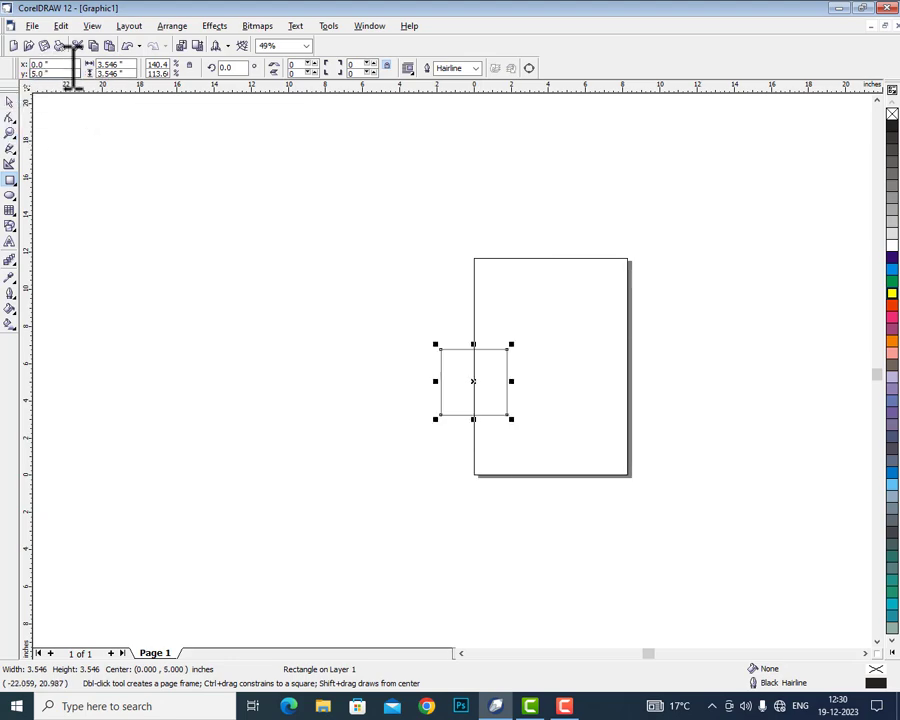
drag(70, 65, 21, 80)
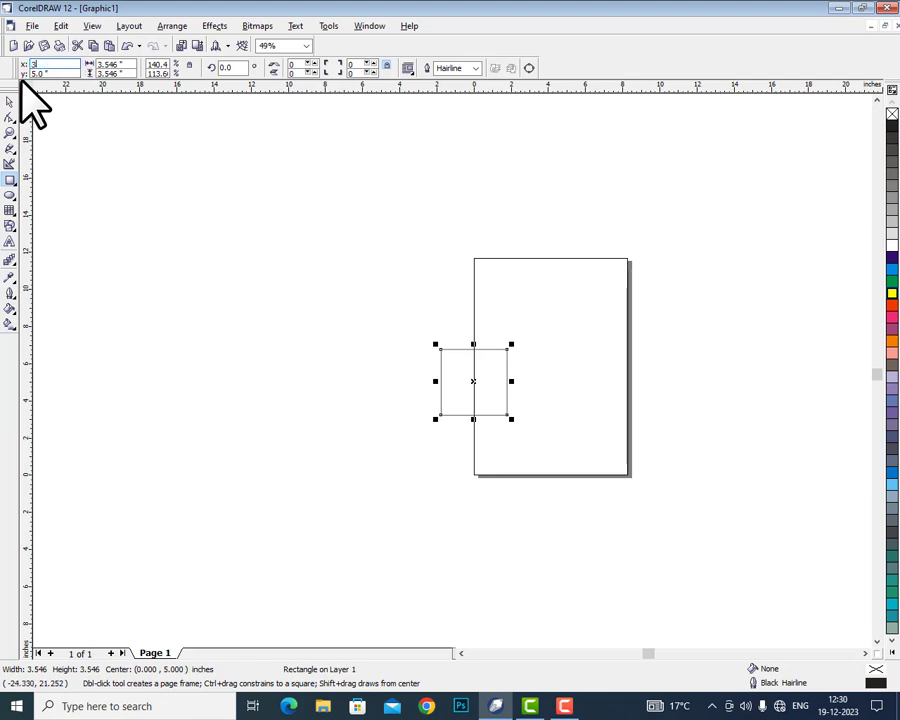
text(3)
key(Return)
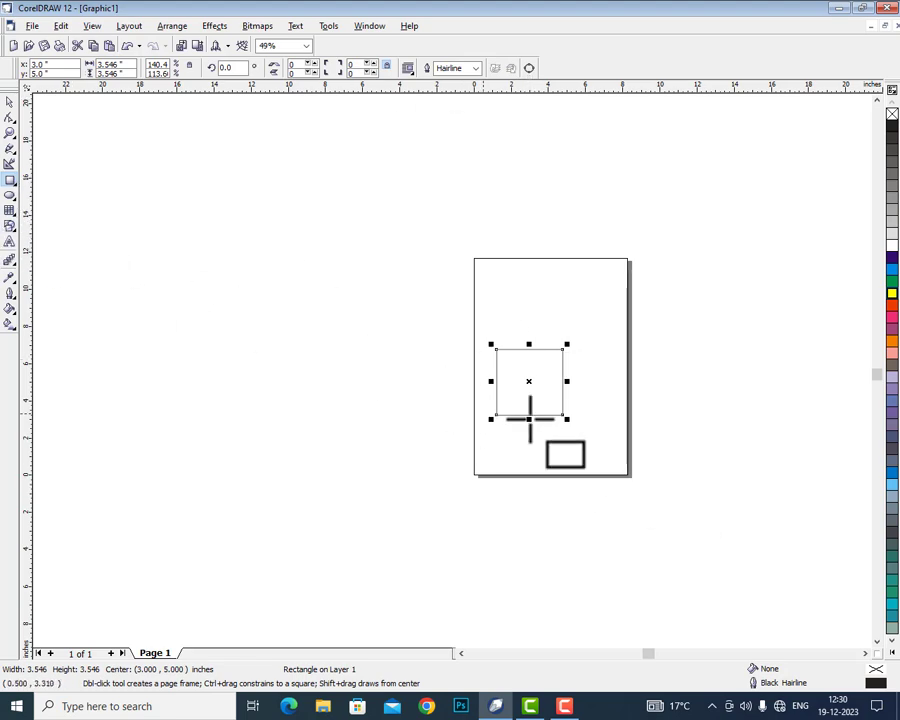
Delete the square and draw a rectangle about 4.44 by 3.18 inches in the upper half of the page
key(Delete)
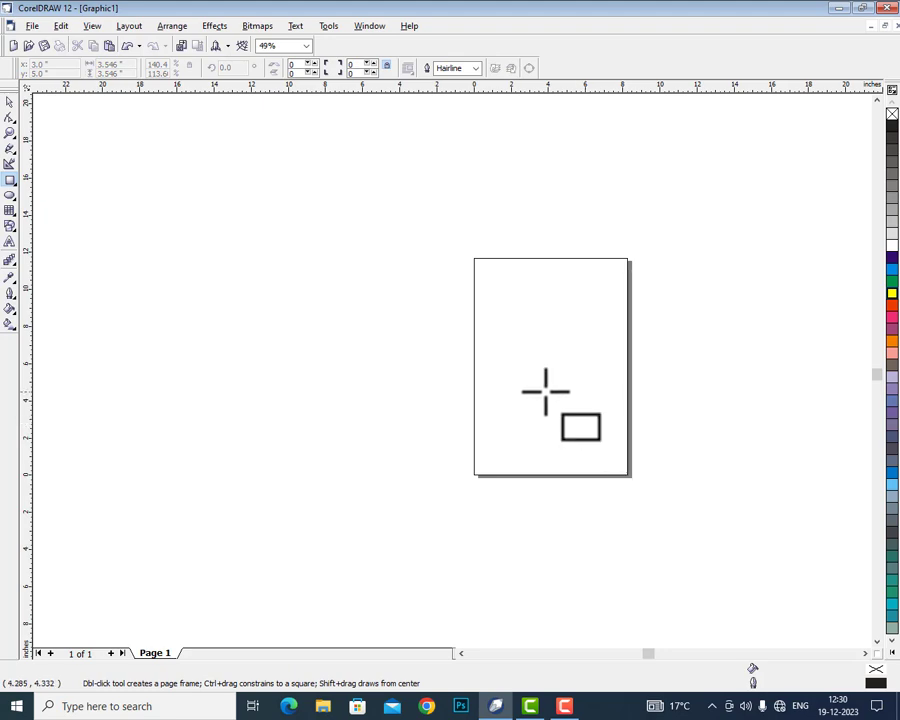
key(F2)
drag(460, 248, 700, 466)
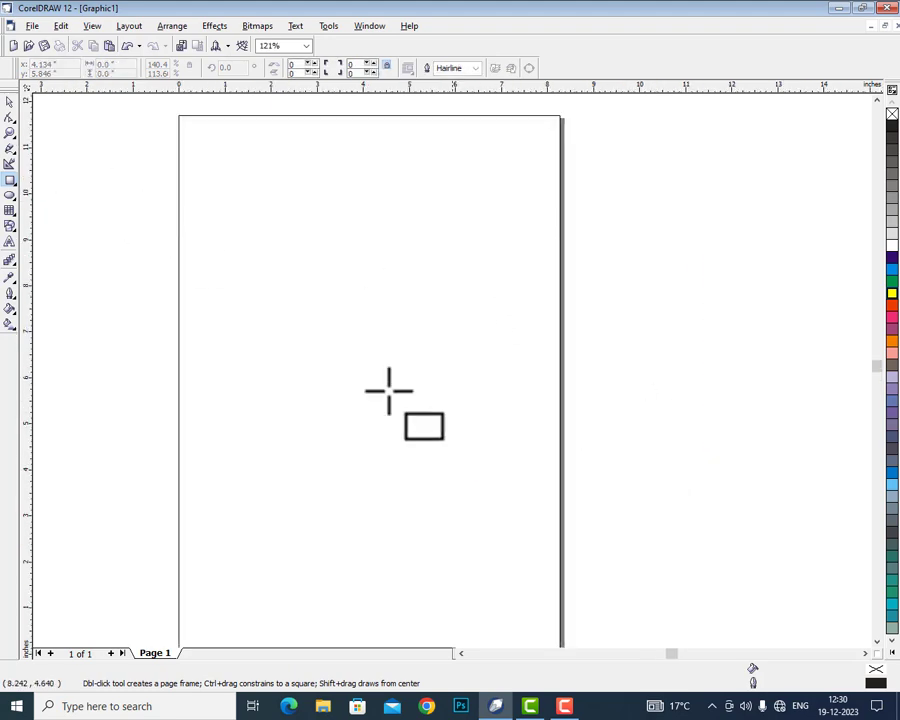
click(11, 183)
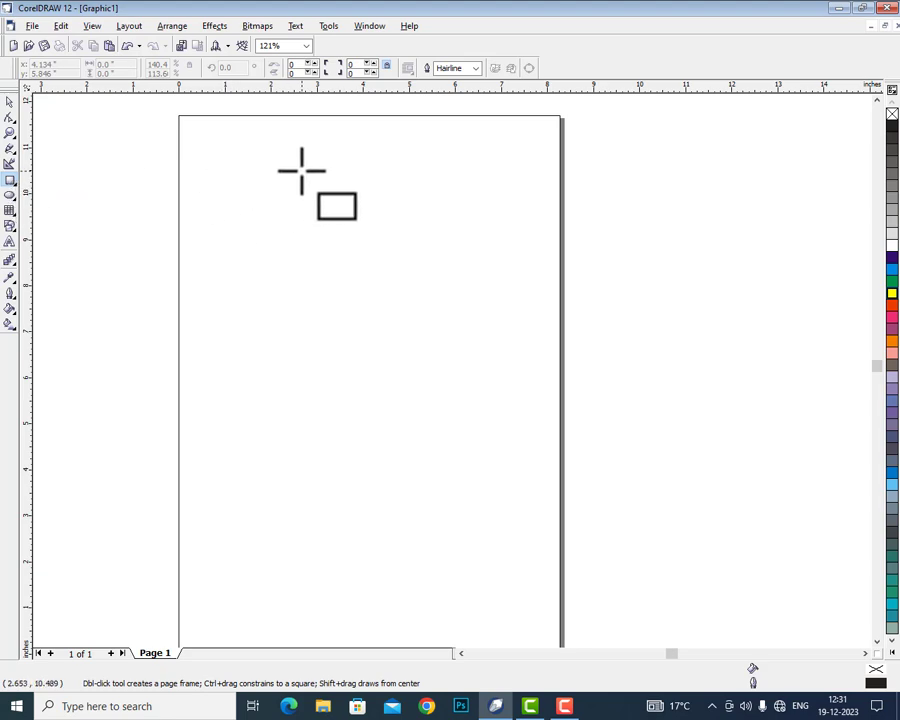
drag(253, 191, 459, 336)
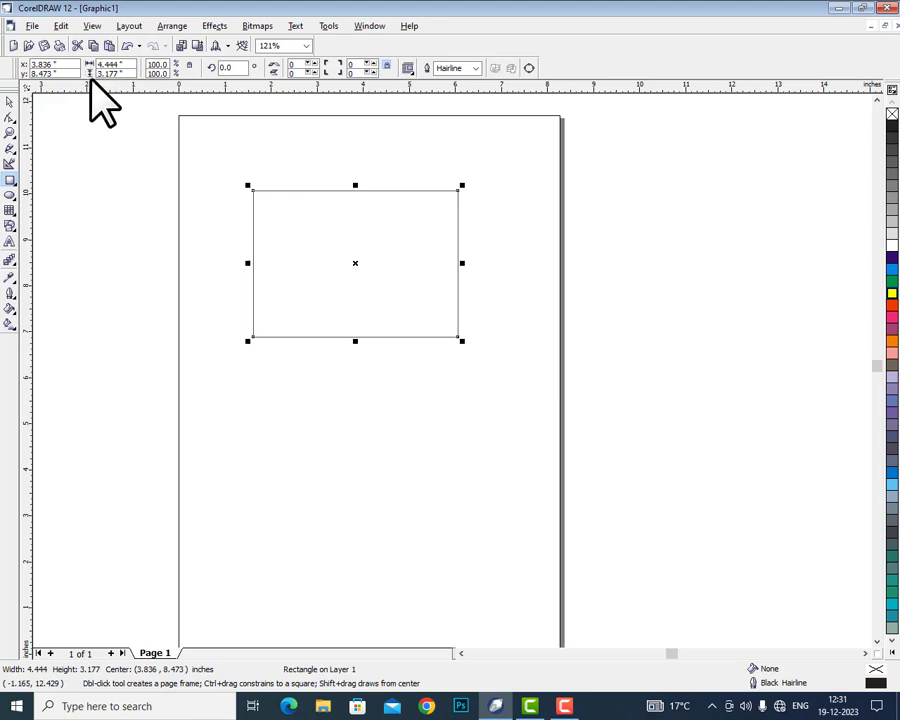
Set the rectangle's width to 3 inches and its height to 22 inches with proportional sizing in effect
drag(132, 64, 98, 64)
key(Return)
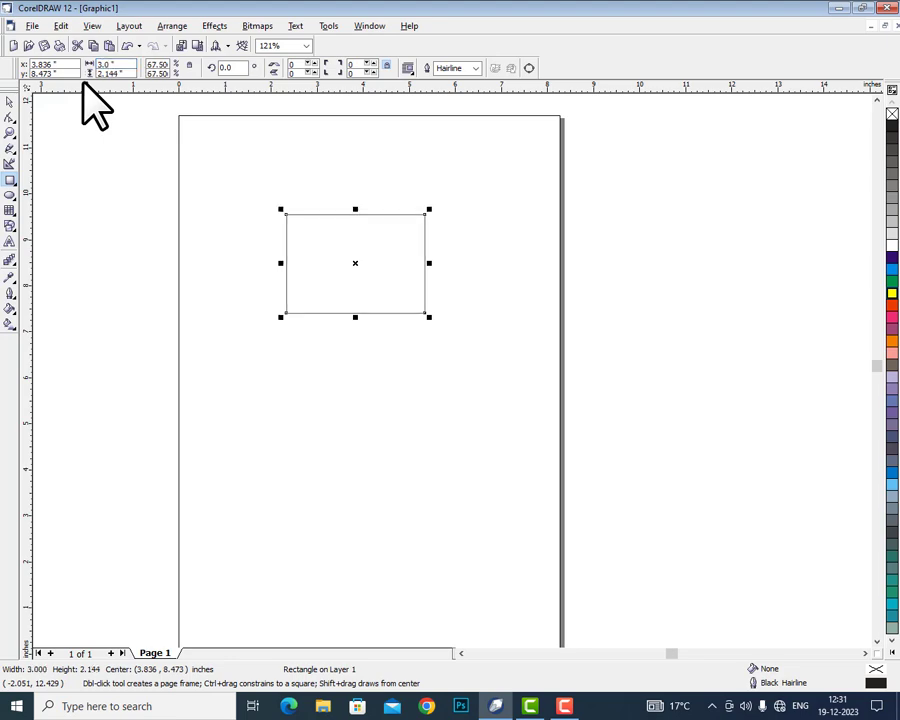
drag(133, 74, 96, 74)
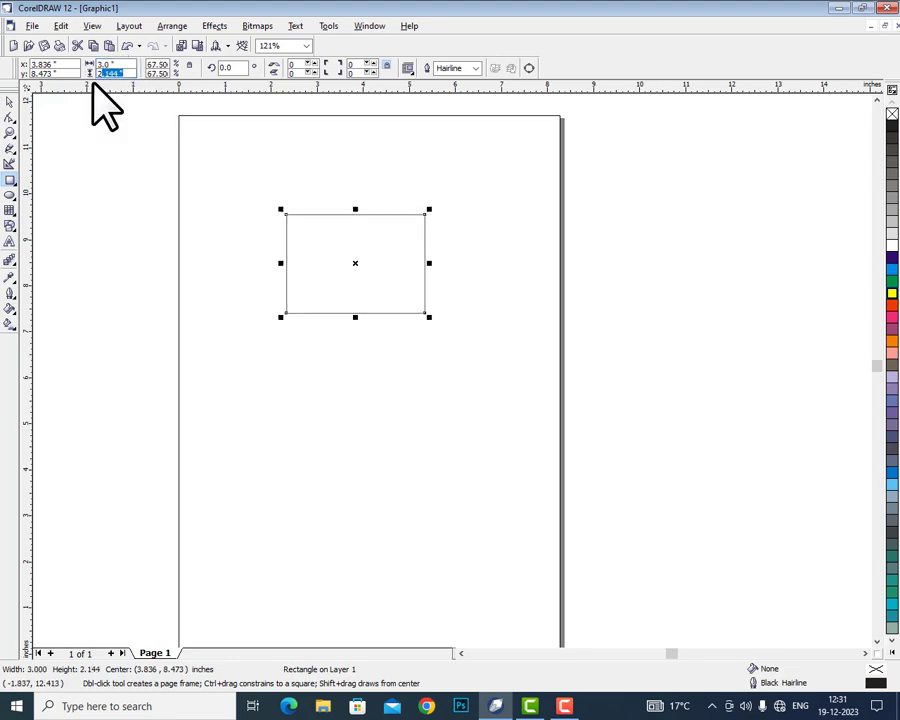
text(22)
key(Return)
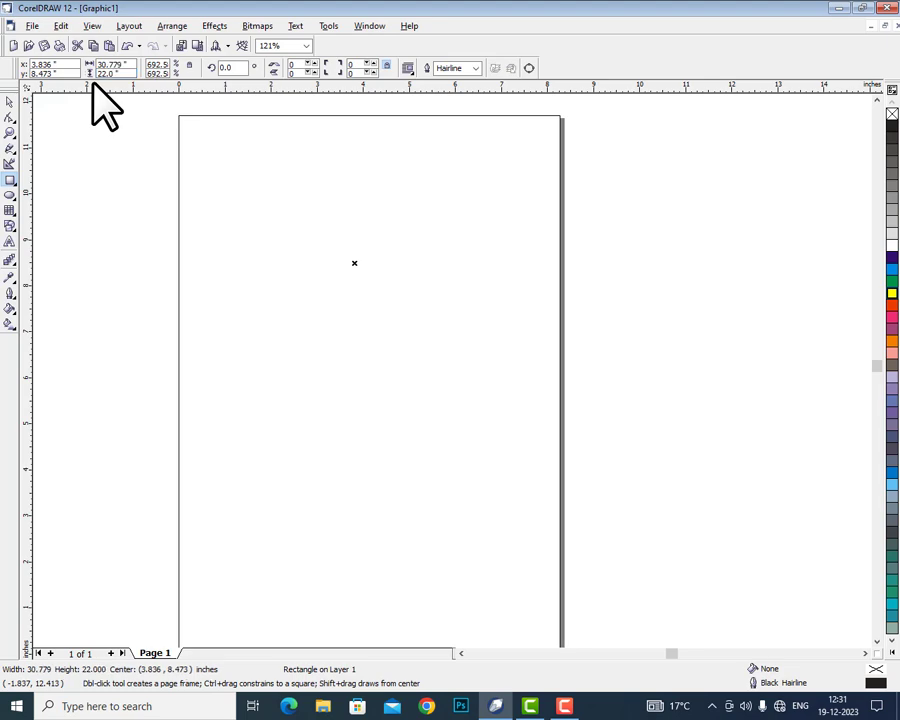
Set the rectangle's height to 2 inches, followed by its width to 3 inches, keeping proportional sizing
drag(124, 74, 82, 86)
text(2)
key(Return)
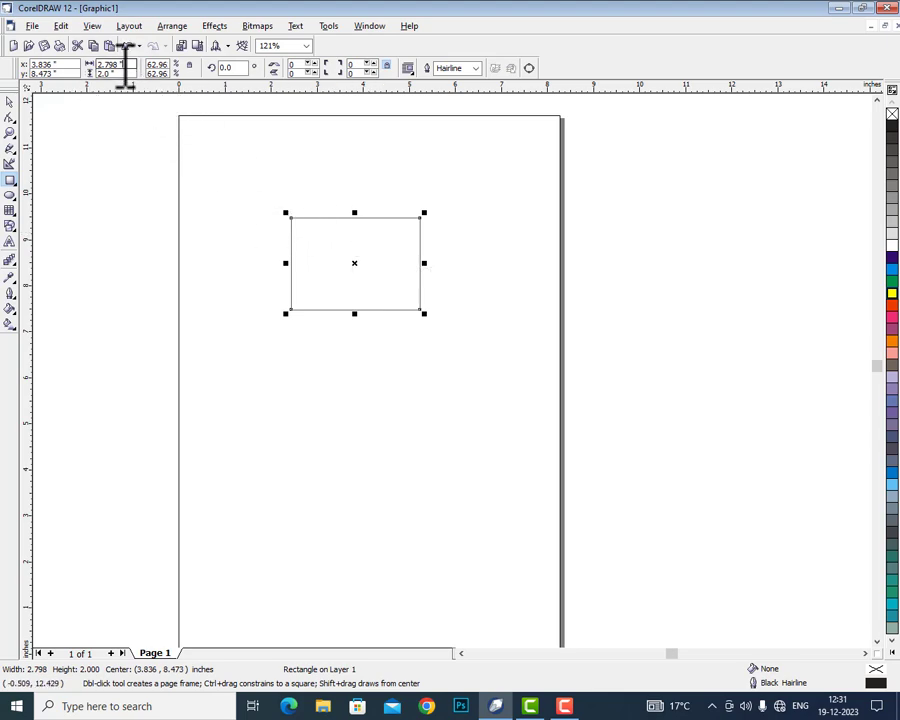
drag(133, 65, 2, 95)
key(Return)
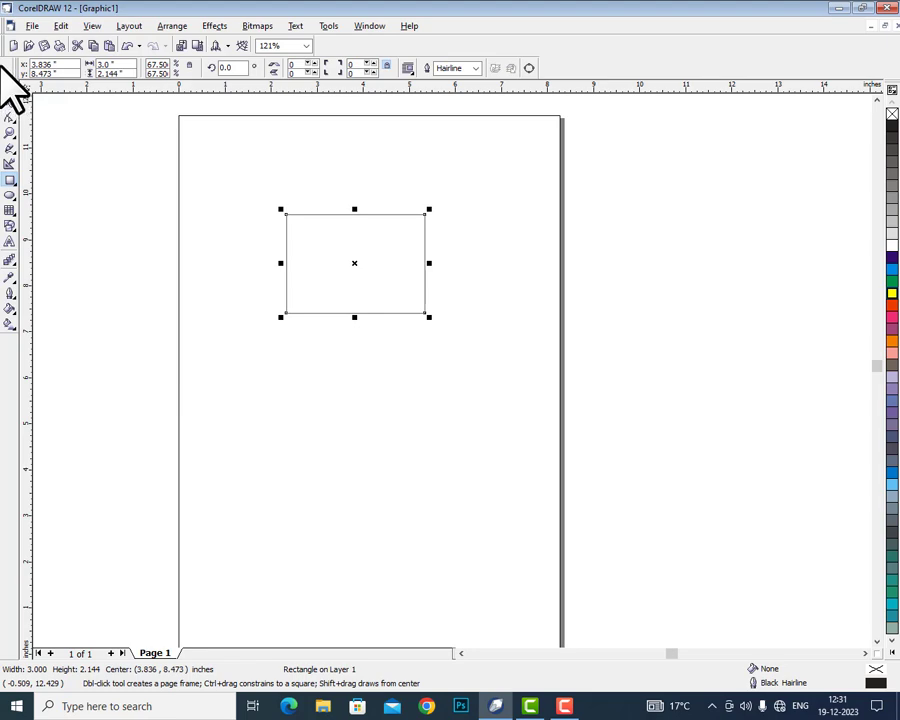
Allow nonproportional sizing and set the rectangle's height to 2 inches independently of its width
click(190, 66)
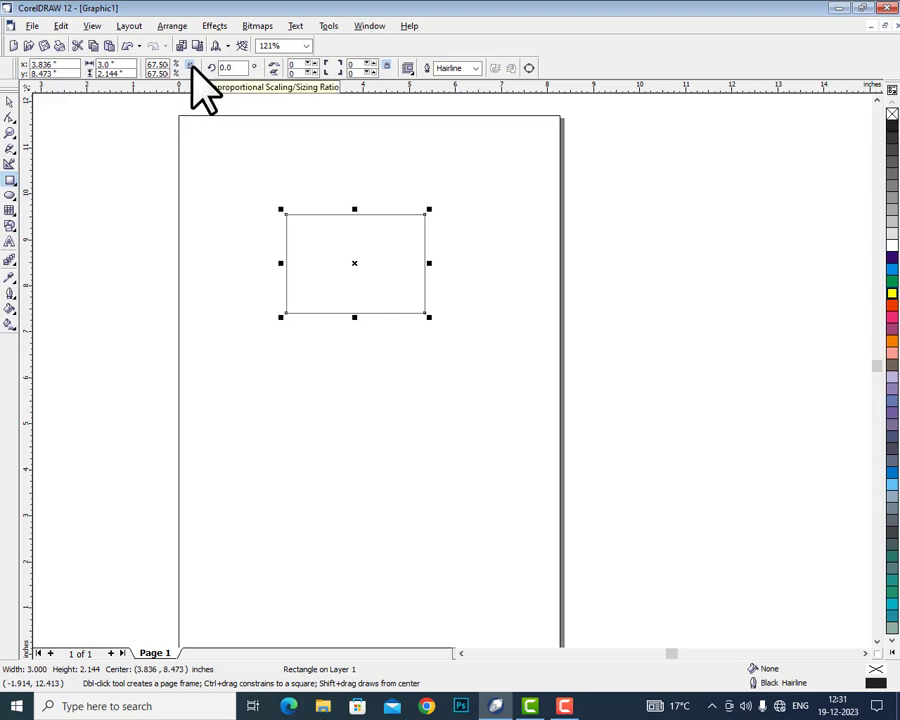
click(130, 74)
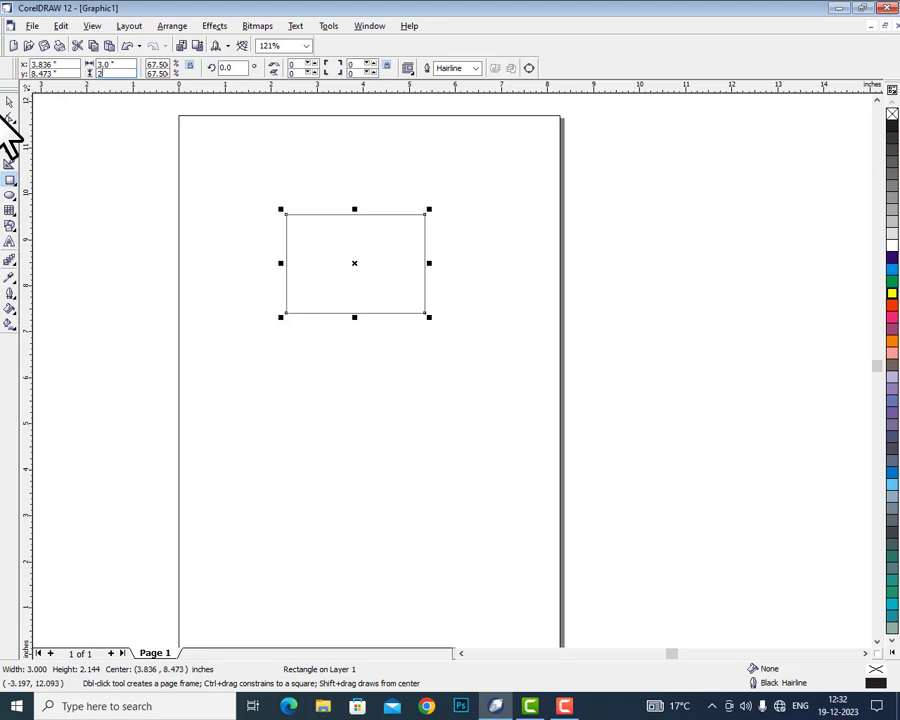
text(2)
key(Return)
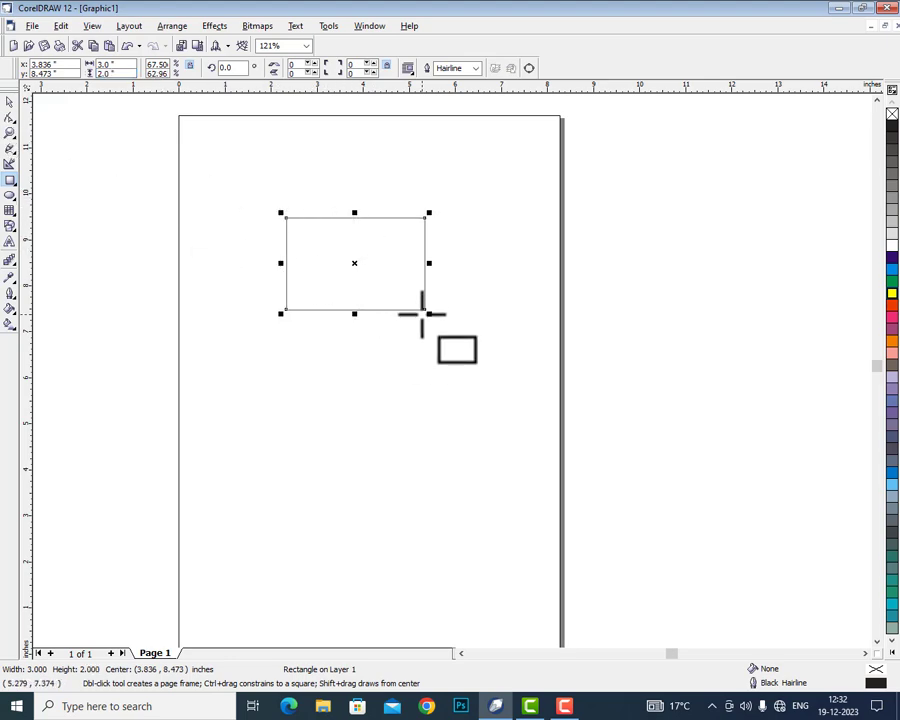
Resize the rectangle to 4 inches wide and 7 inches high
drag(122, 64, 86, 60)
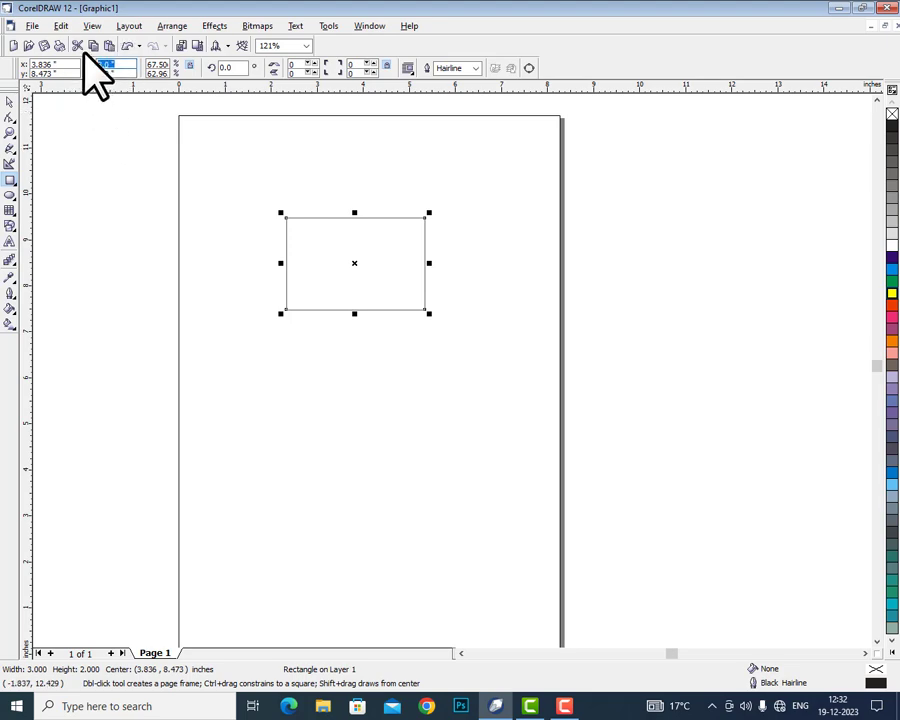
text(5)
key(Tab)
text(4)
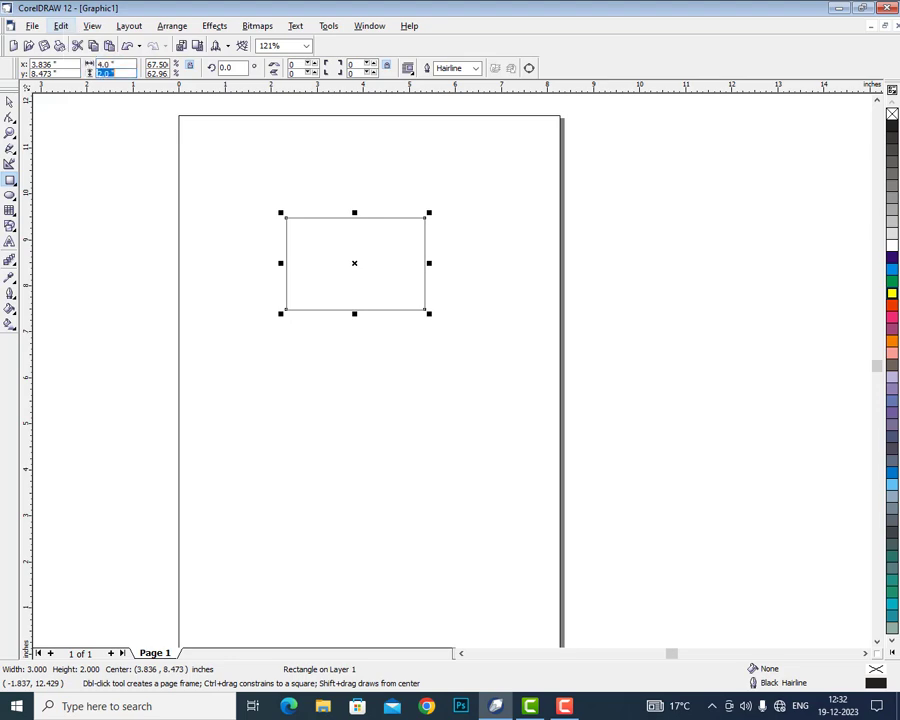
text(7)
key(Return)
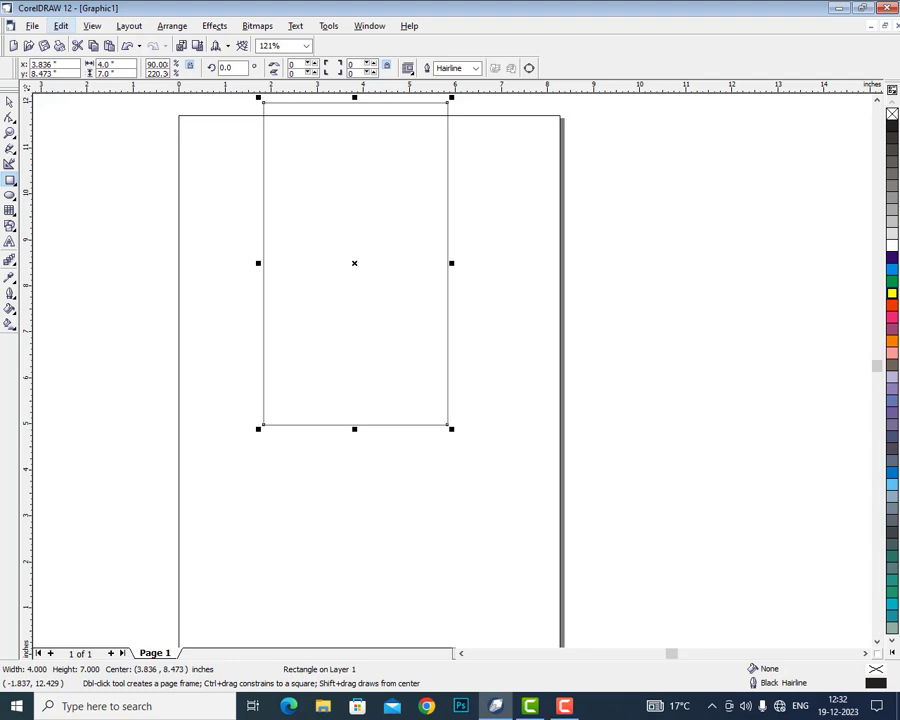
Center the rectangle on the page and check its size with the Pick tool, leaving nothing selected
key(p)
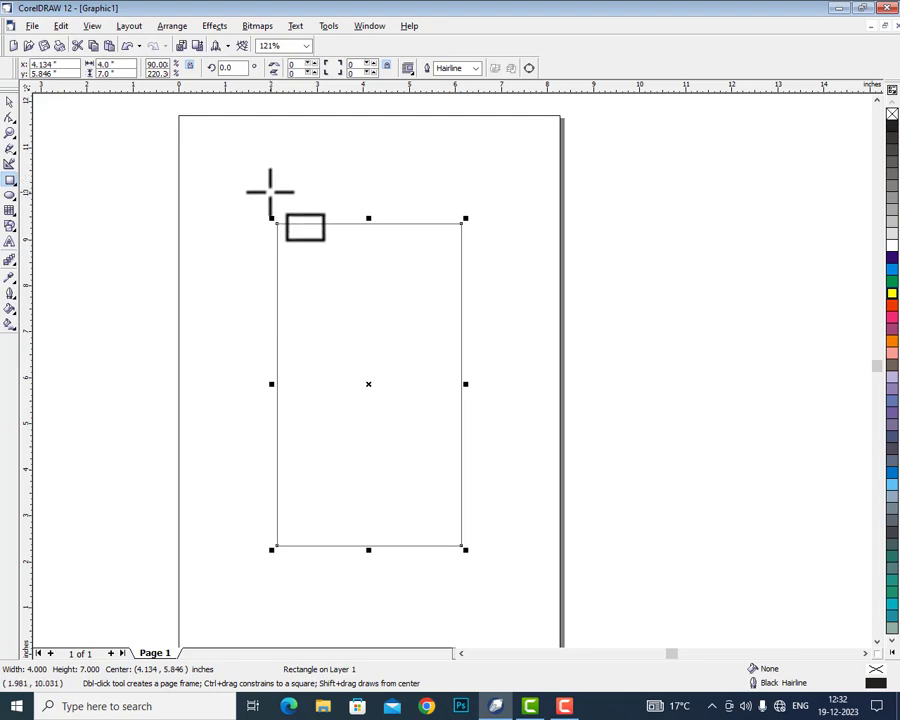
click(9, 102)
click(238, 157)
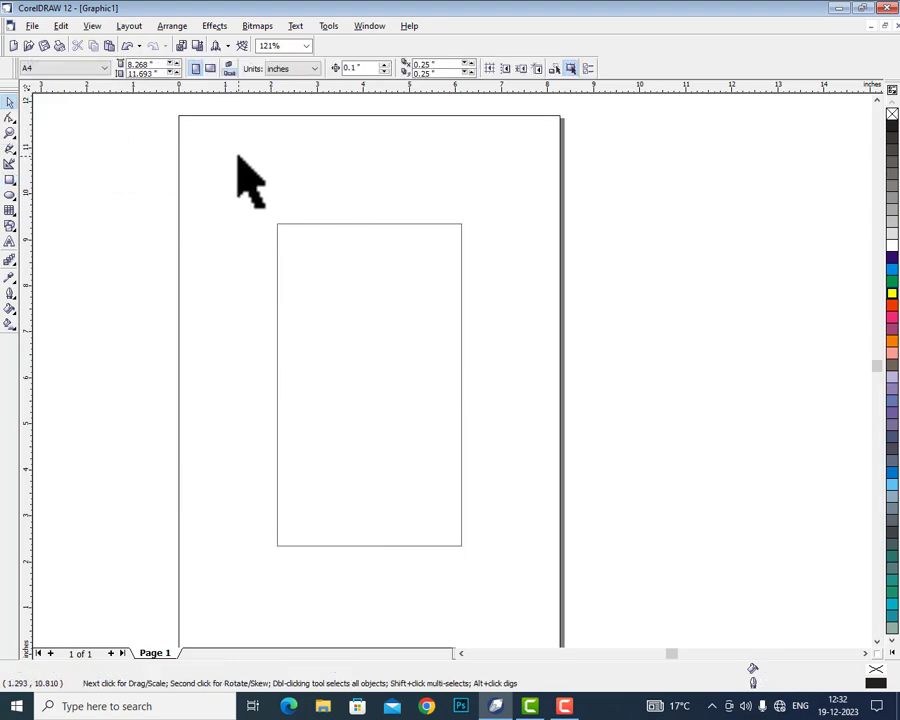
click(340, 223)
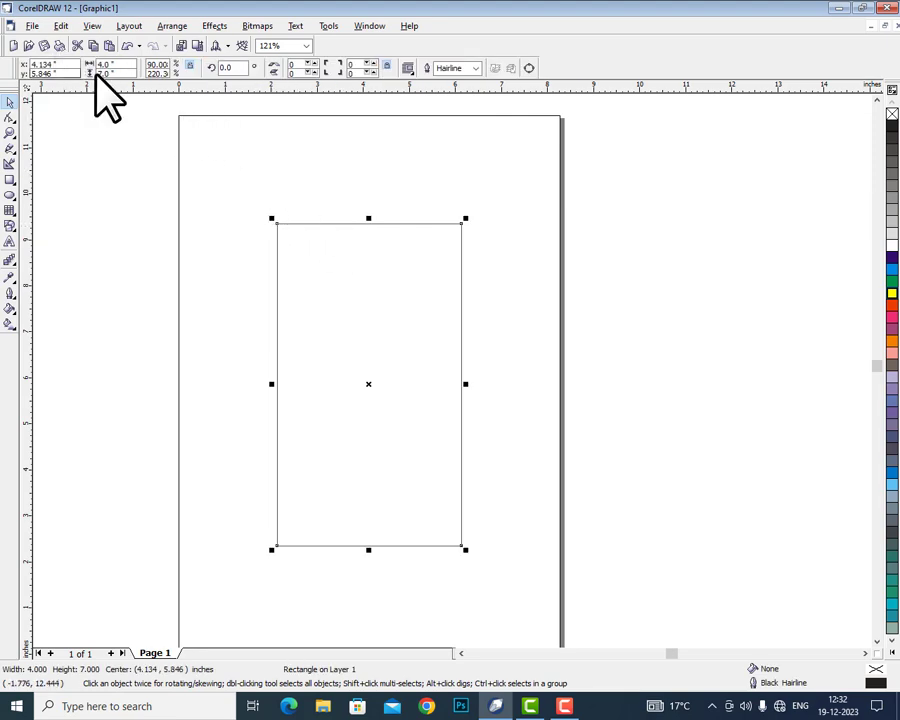
click(138, 182)
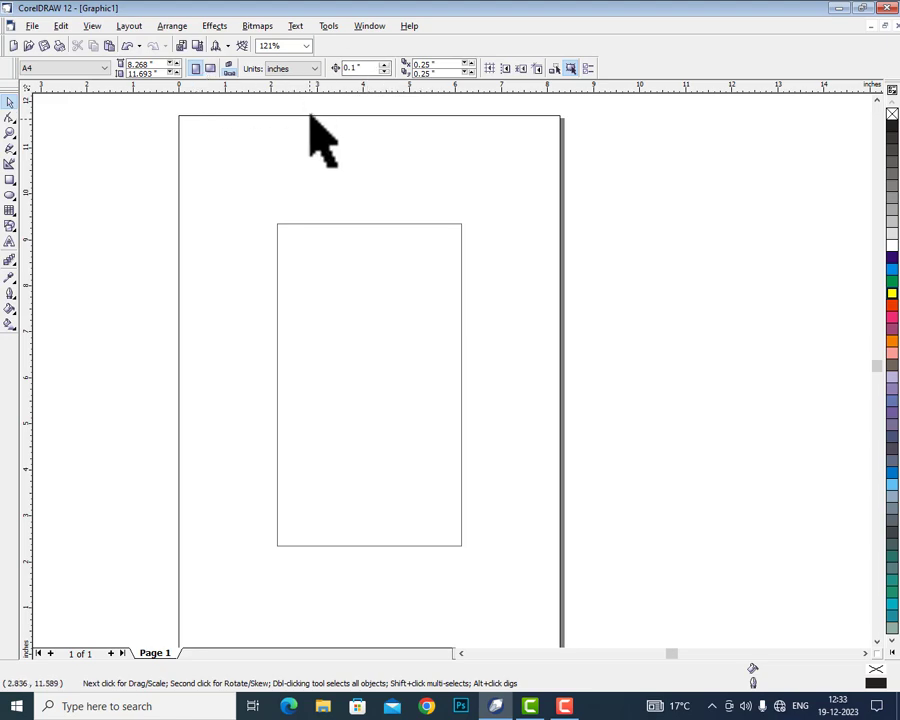
Delete the centered 4 by 7 inch rectangle from the page
key(F3)
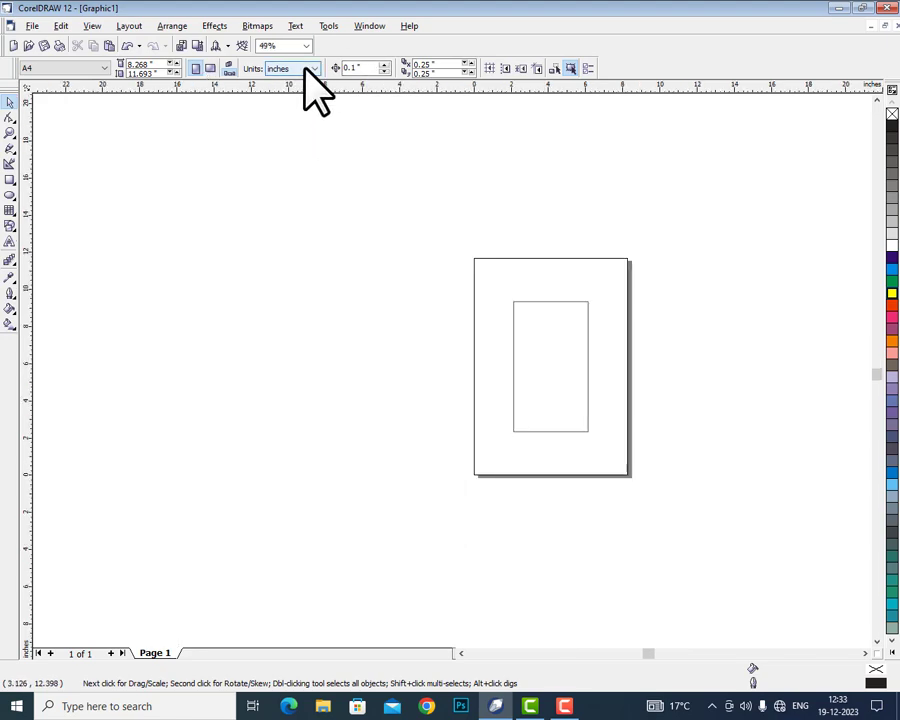
click(578, 301)
key(Delete)
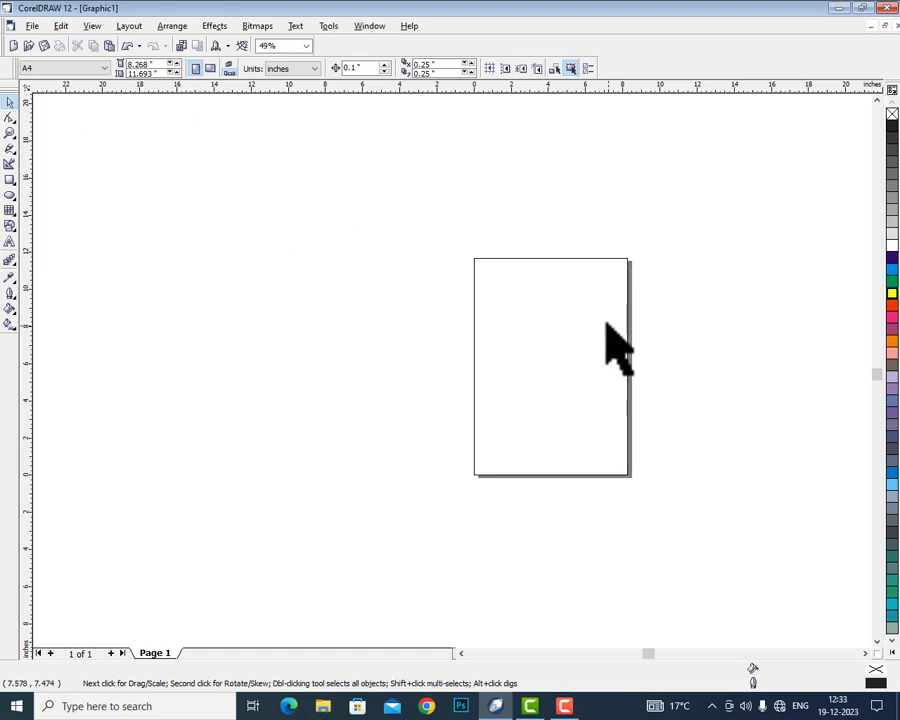
Set the page width to 1800 inches and accept the zoom adjustments
click(138, 64)
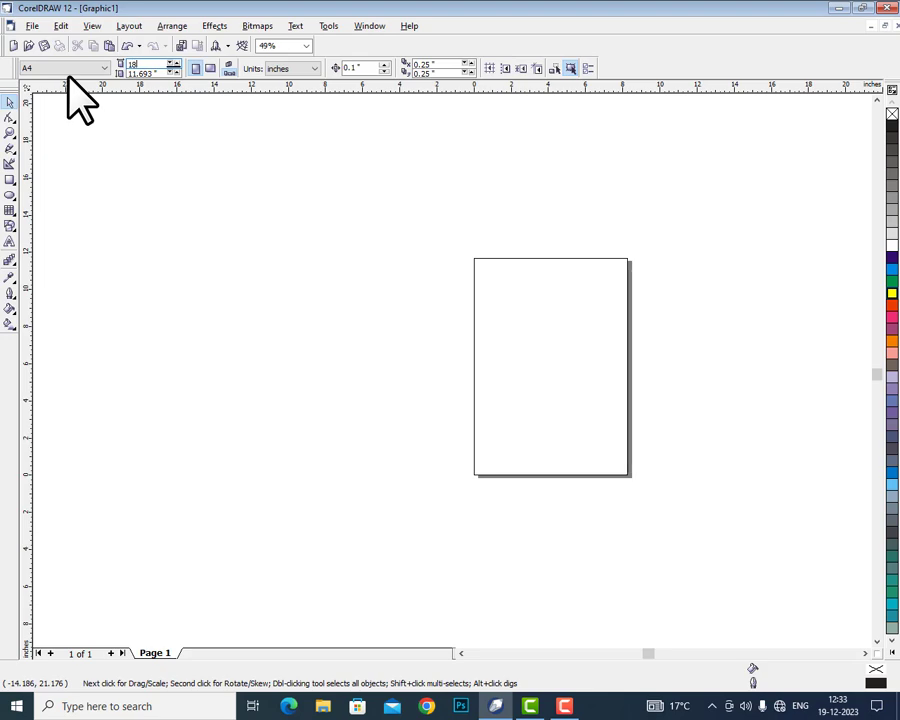
key(Return)
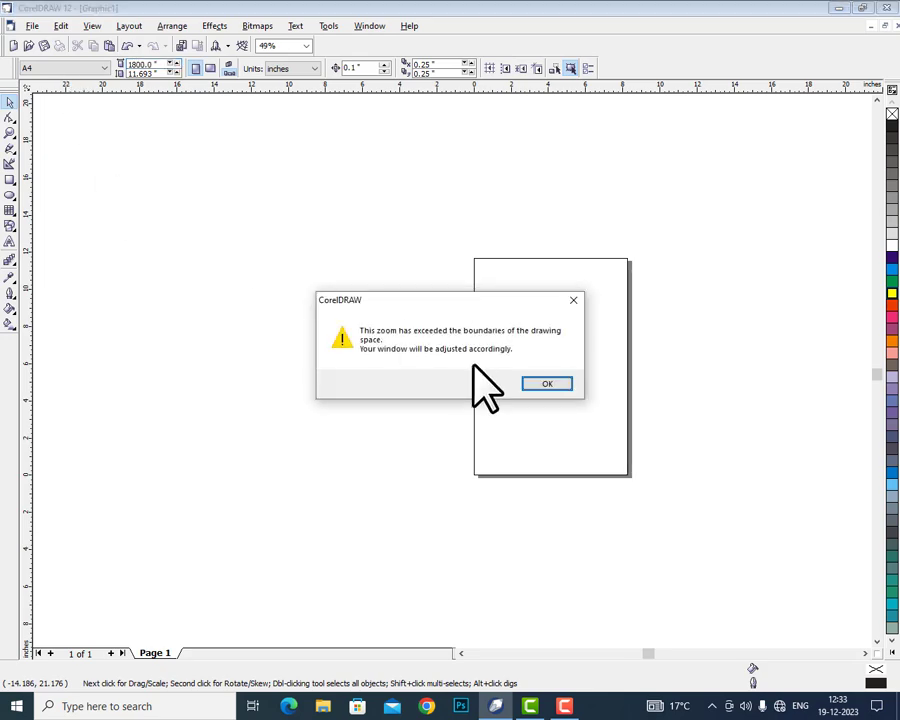
click(565, 386)
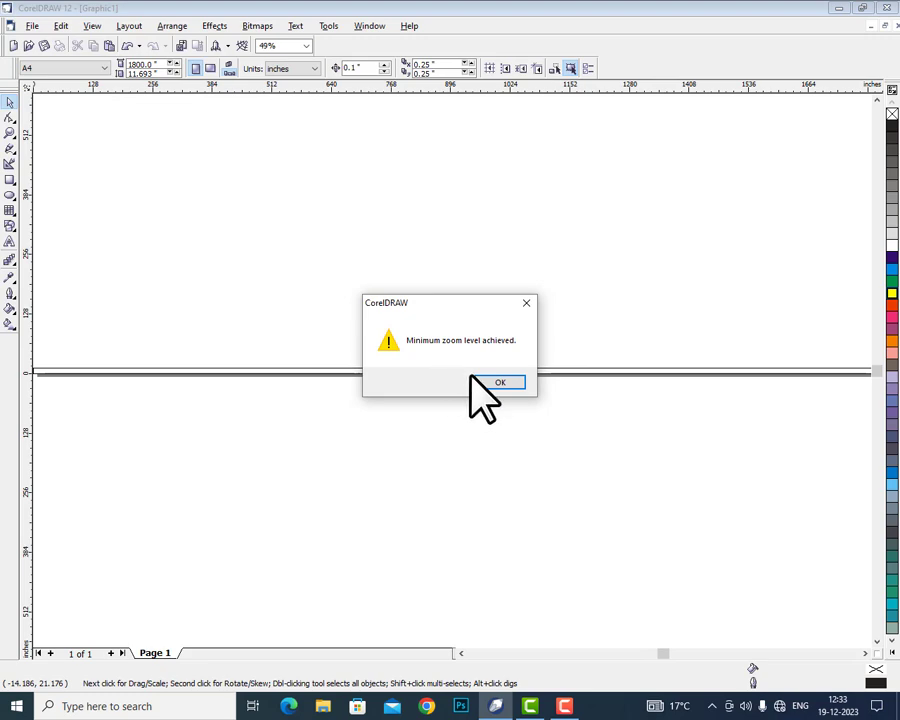
click(500, 382)
Set a custom page size of 18 inches wide and 23 inches high
double_click(158, 64)
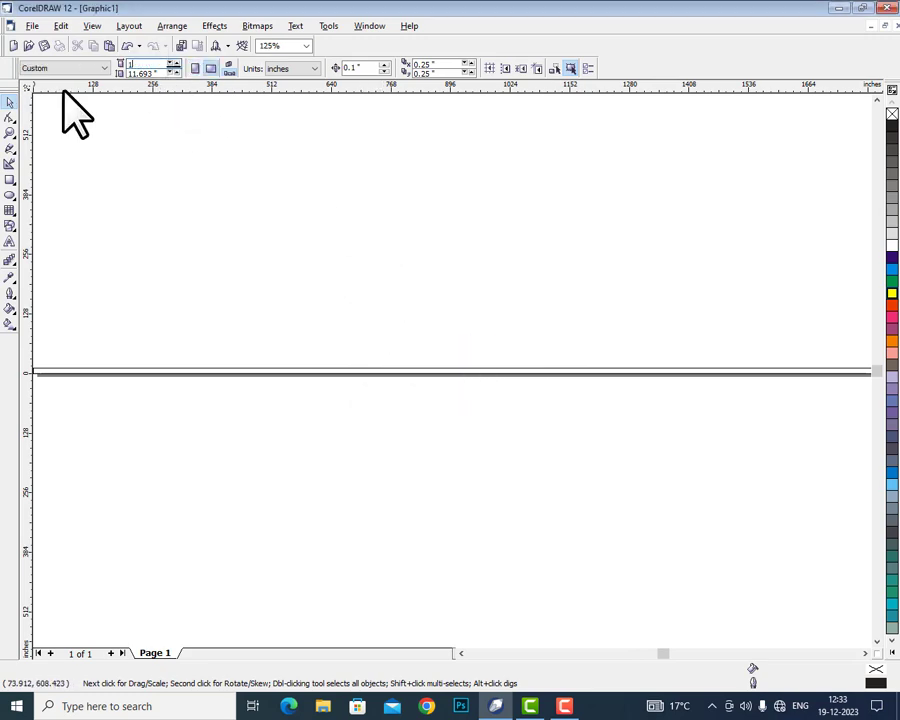
key(Return)
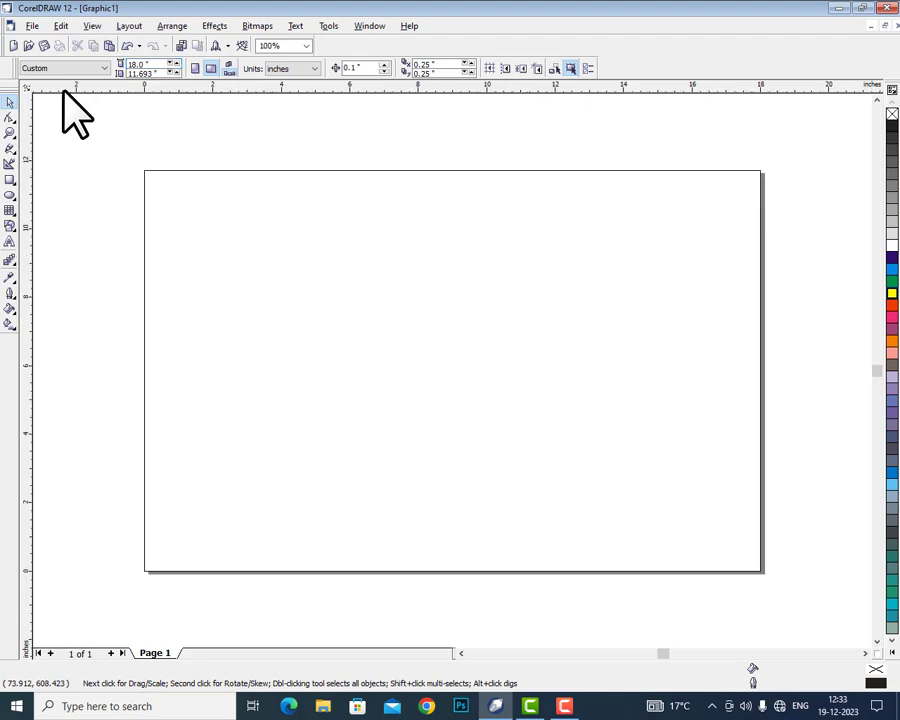
double_click(150, 73)
text(23)
key(Return)
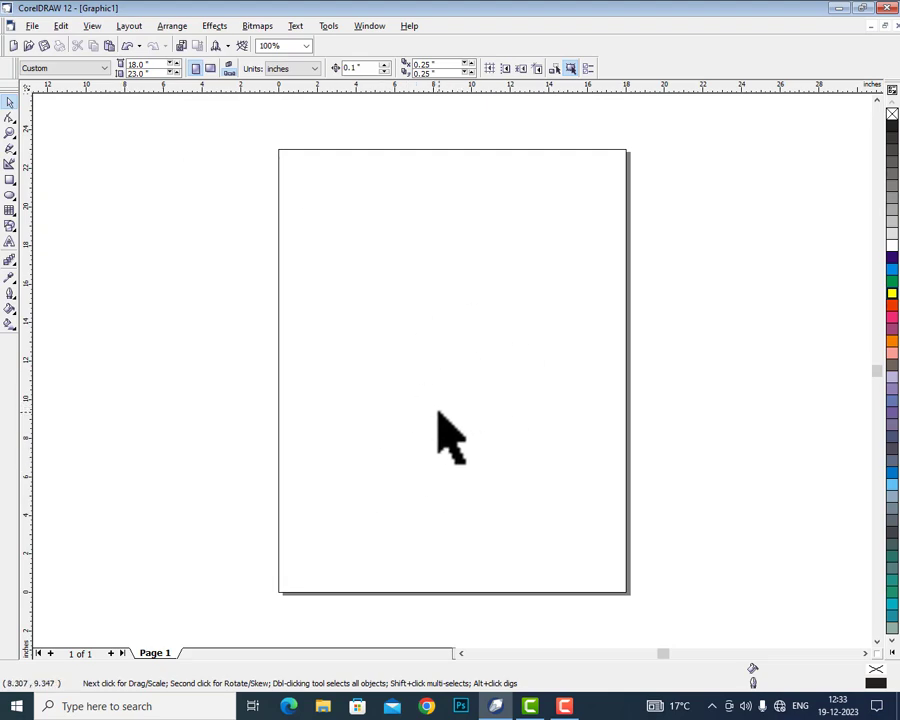
Create a page-frame rectangle and resize it to 17 inches wide and 22 inches high
double_click(10, 181)
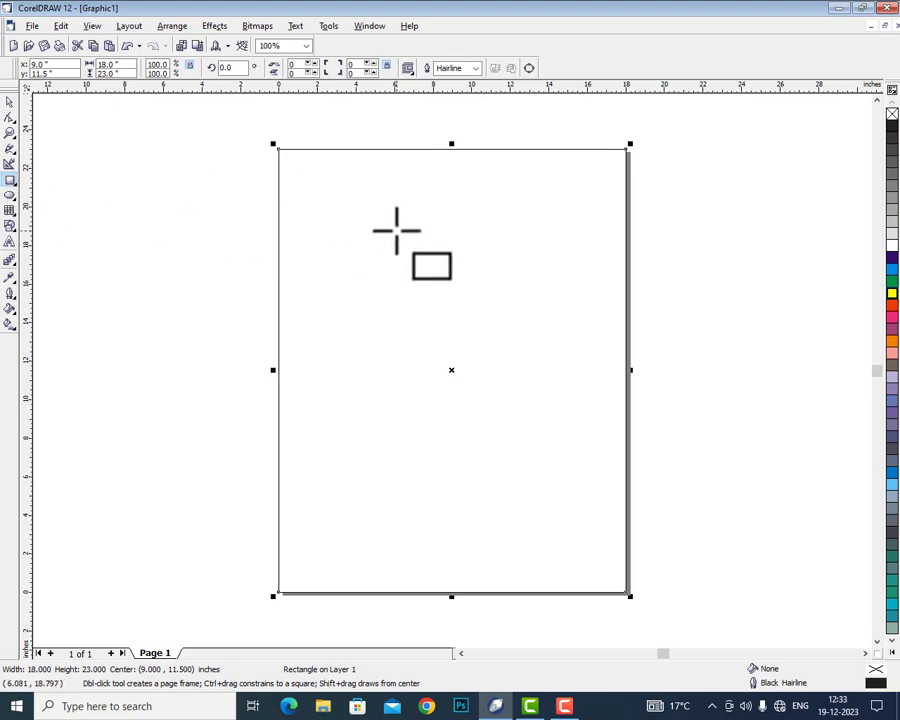
click(112, 64)
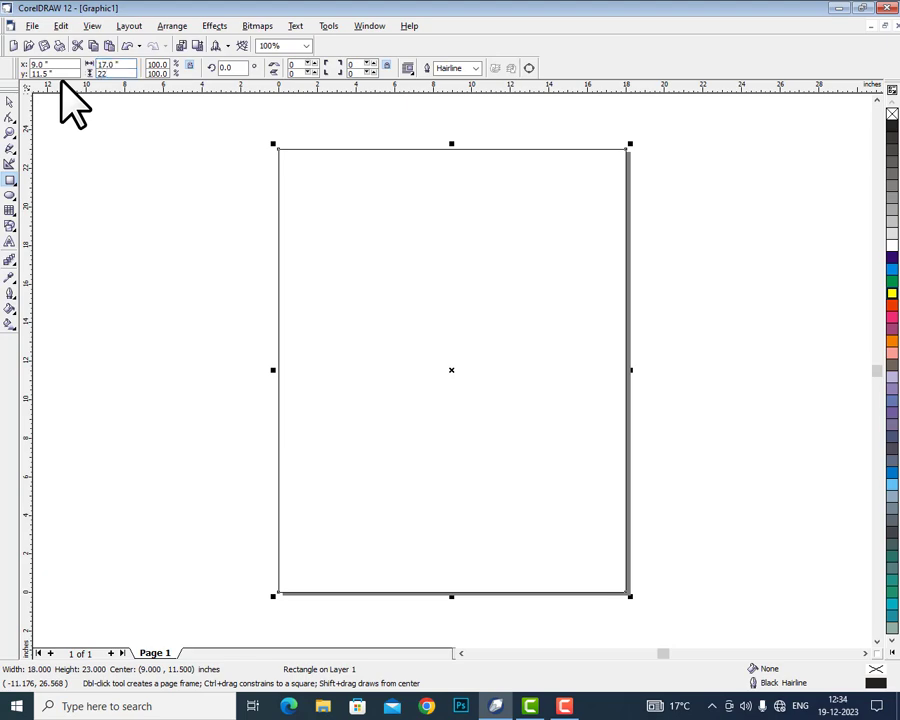
key(Return)
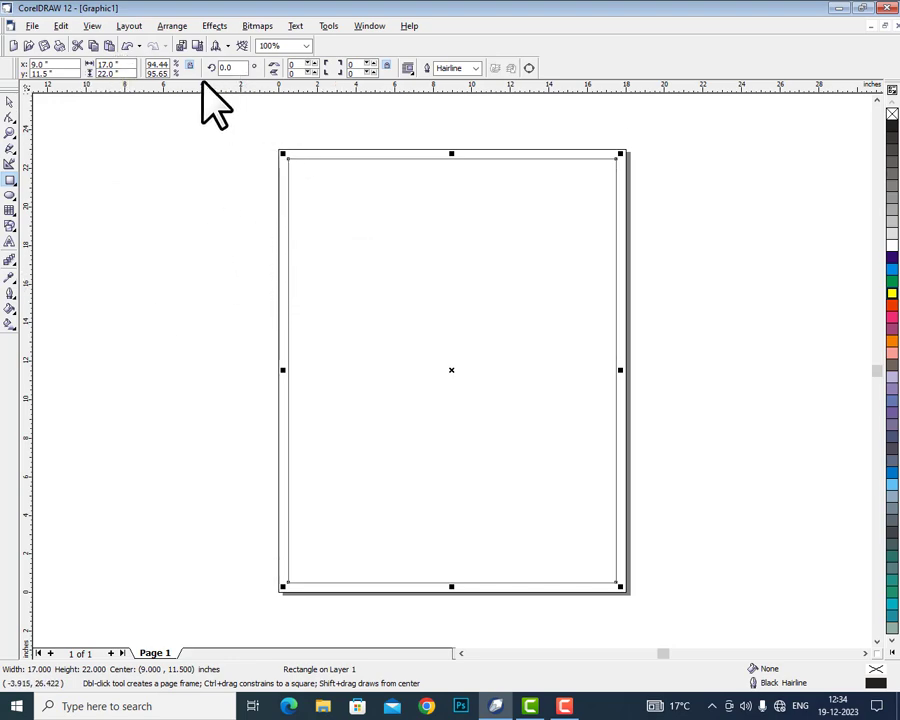
Rotate the frame rectangle by 30 degrees, and return its rotation angle to 0
click(229, 68)
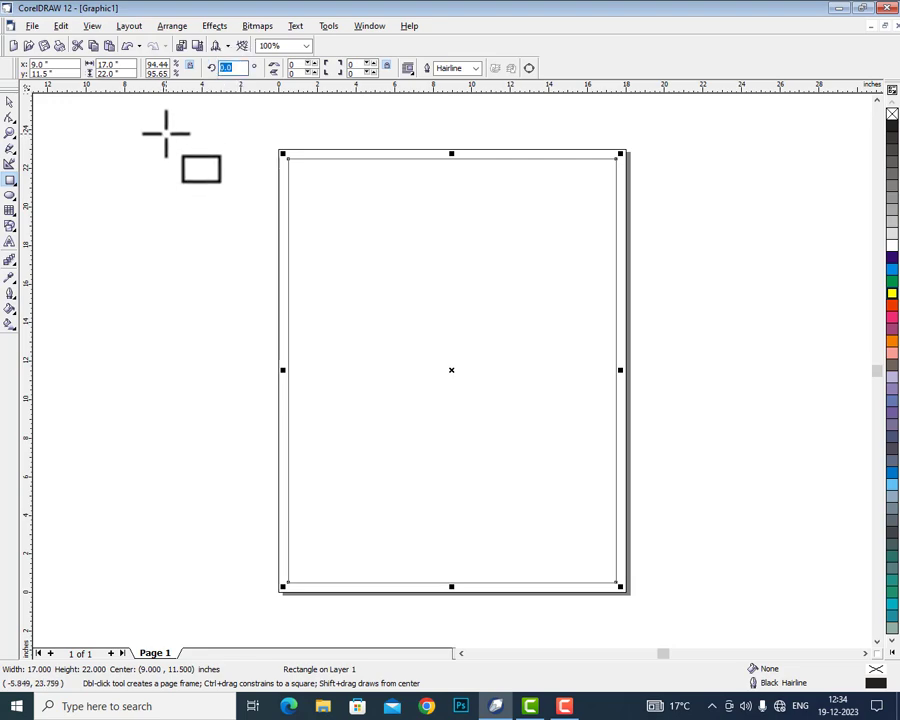
key(Return)
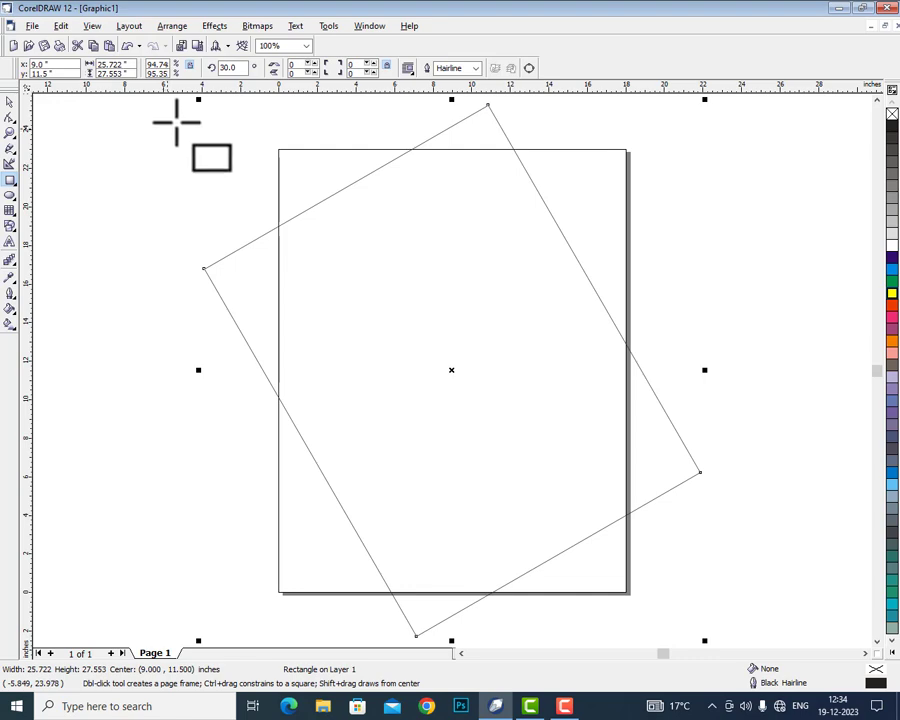
drag(241, 68, 172, 75)
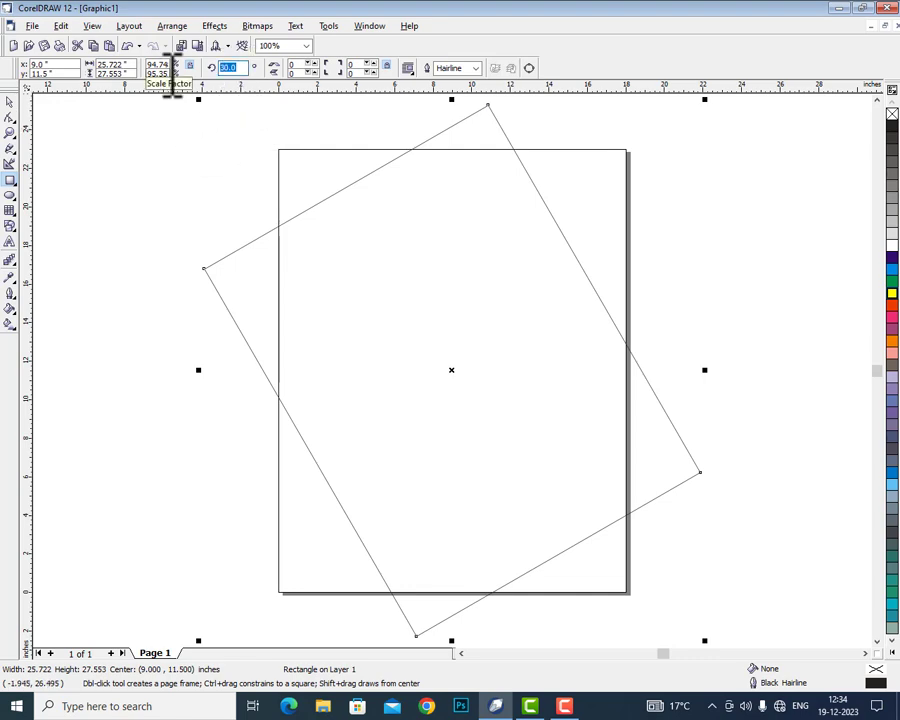
text(0)
key(Return)
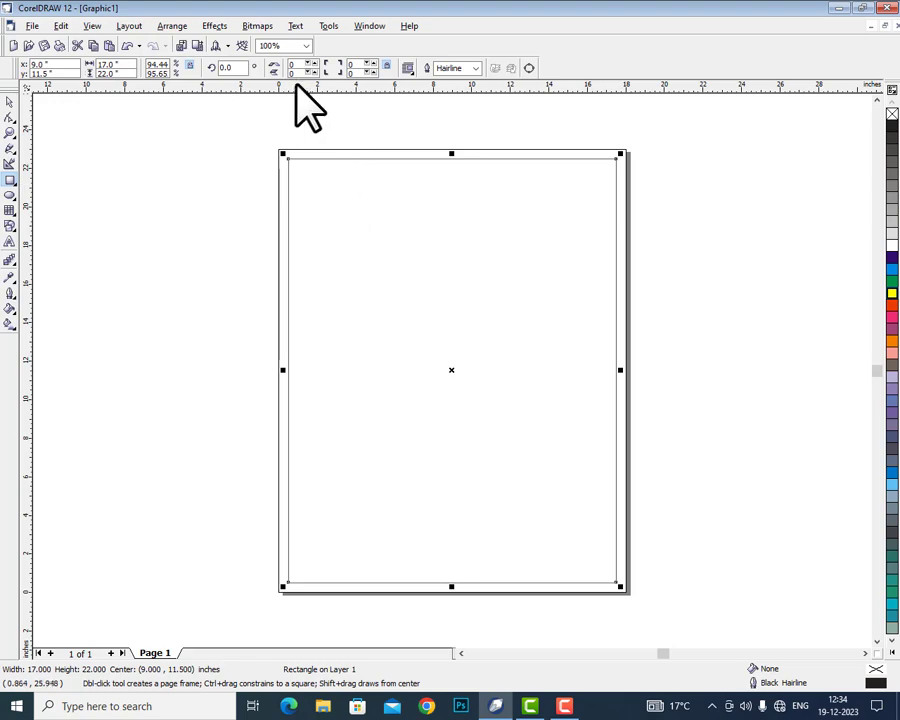
Round all four corners of the frame rectangle to 25, and delete the rectangle
double_click(296, 64)
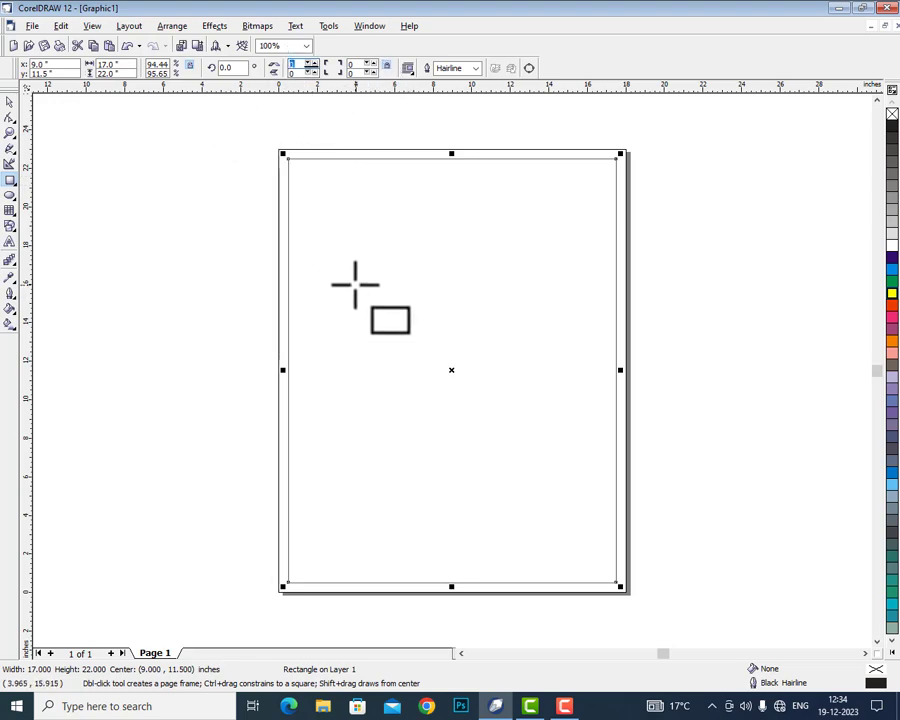
text(25)
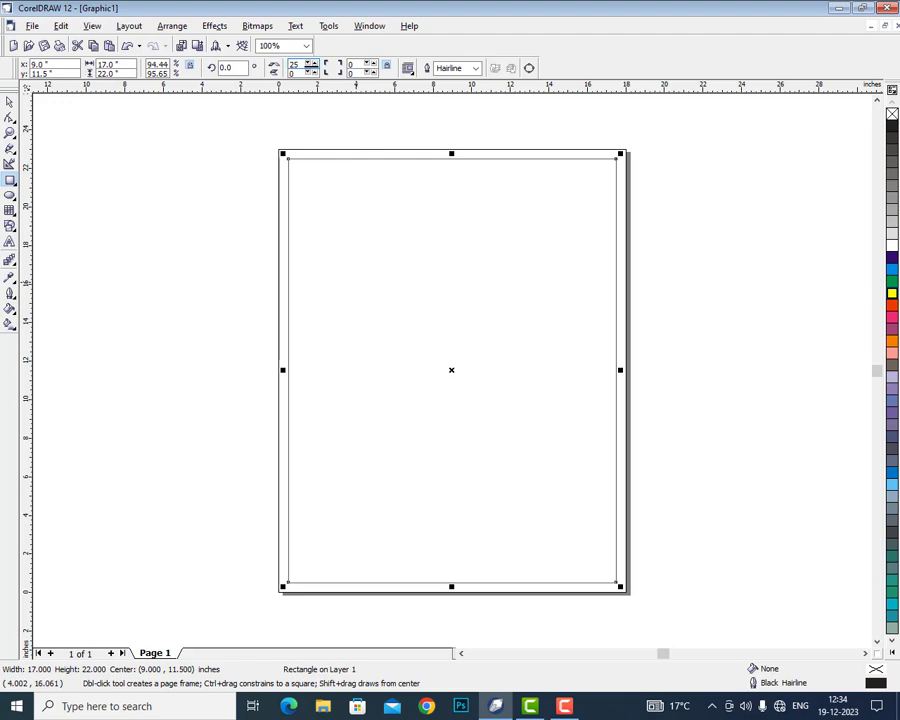
key(Return)
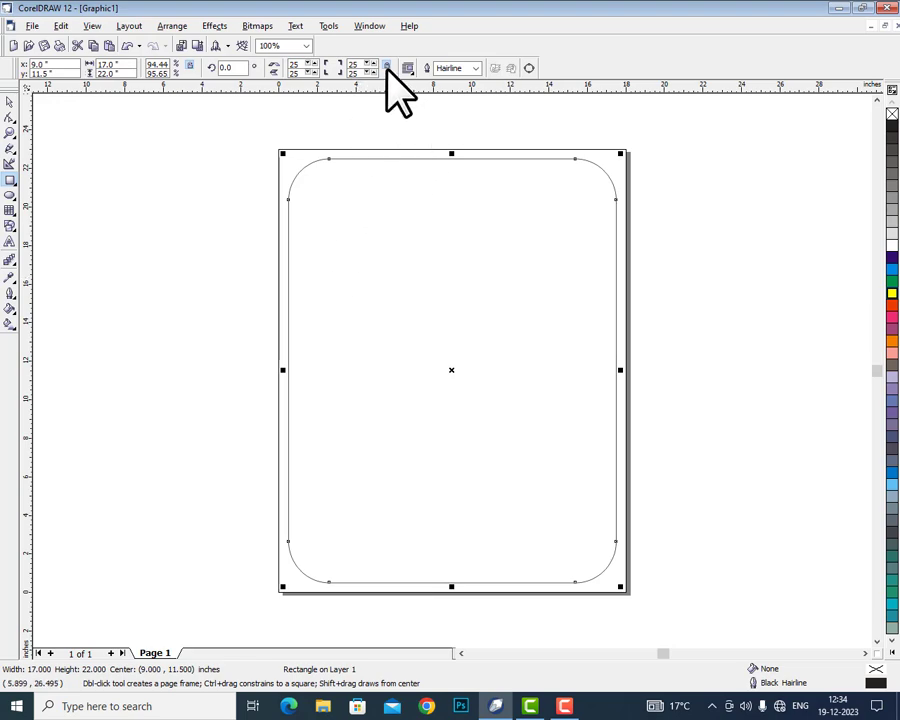
key(Delete)
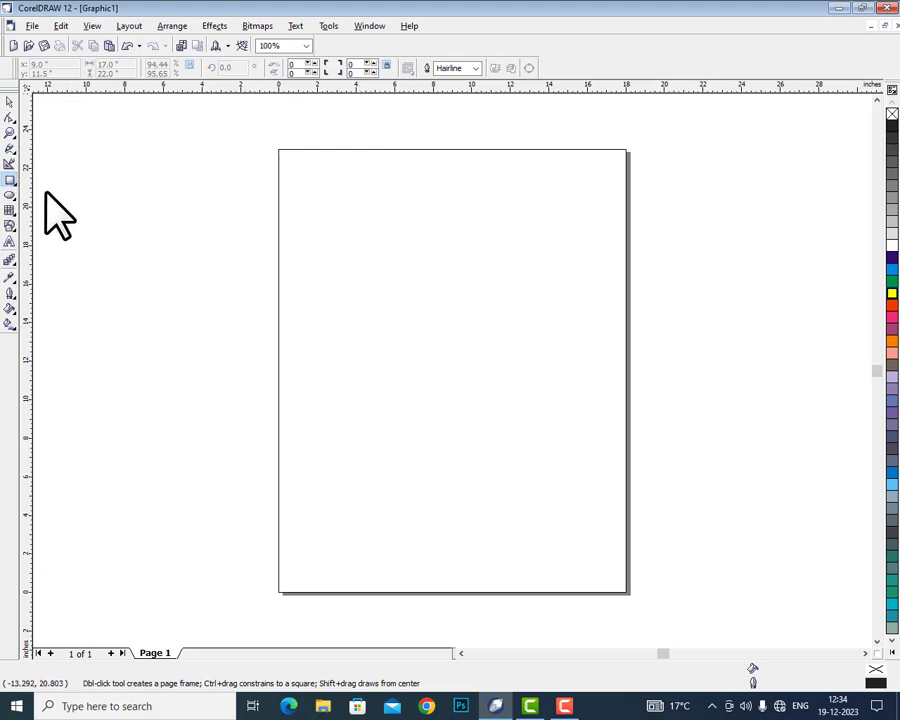
Draw a rectangle about 5.8 by 5.3 inches in the page's upper half and round only its two top corners to 50
drag(378, 222, 488, 320)
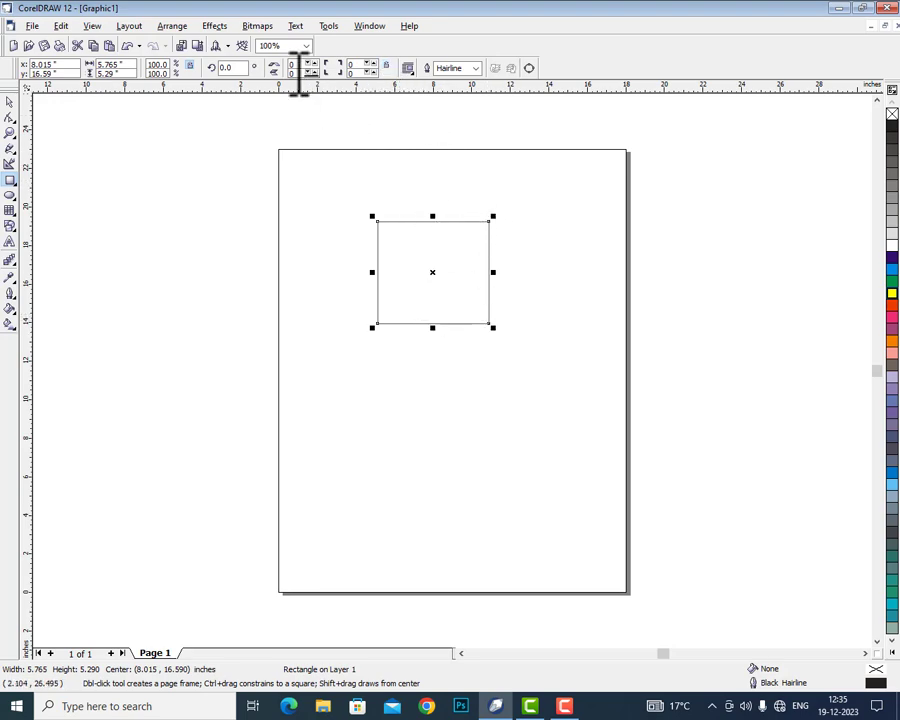
drag(300, 64, 275, 70)
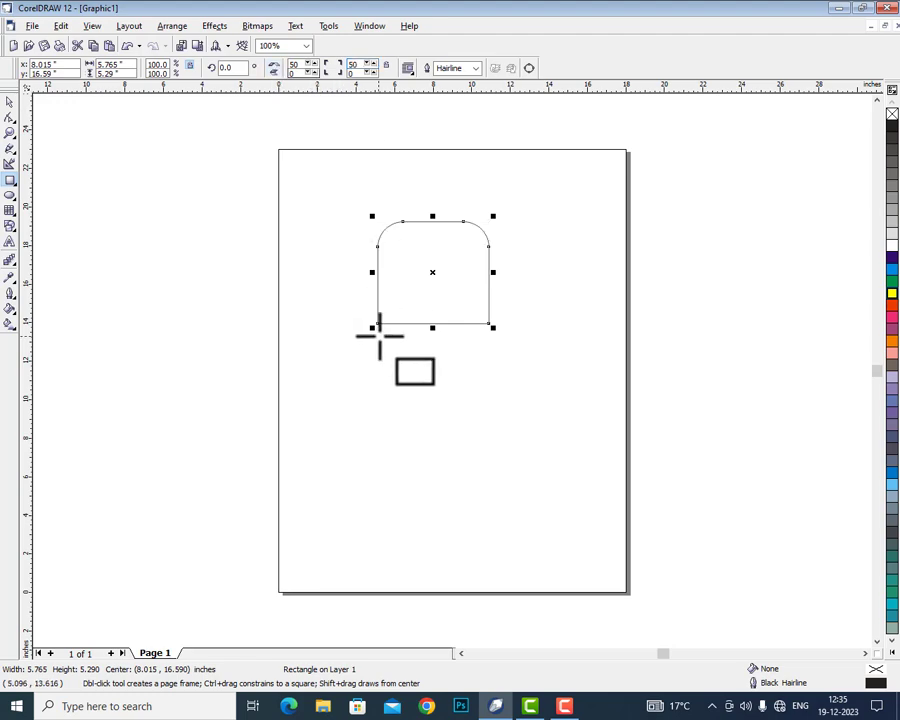
Mirror a copy of the rounded rectangle directly below it and flatten the copy to about 2.7 inches high
click(10, 101)
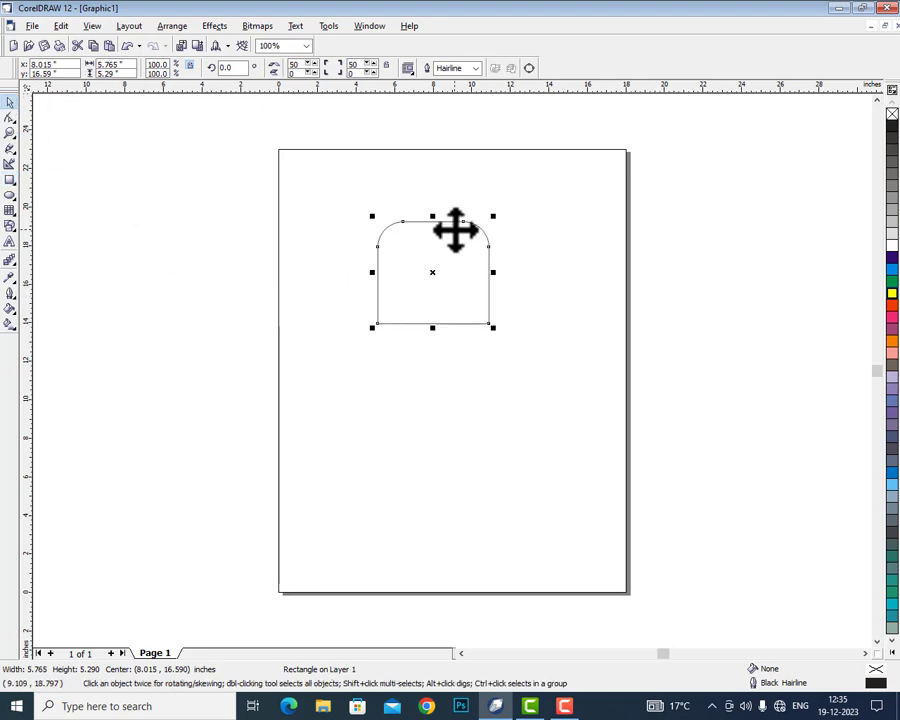
drag(433, 220, 434, 354)
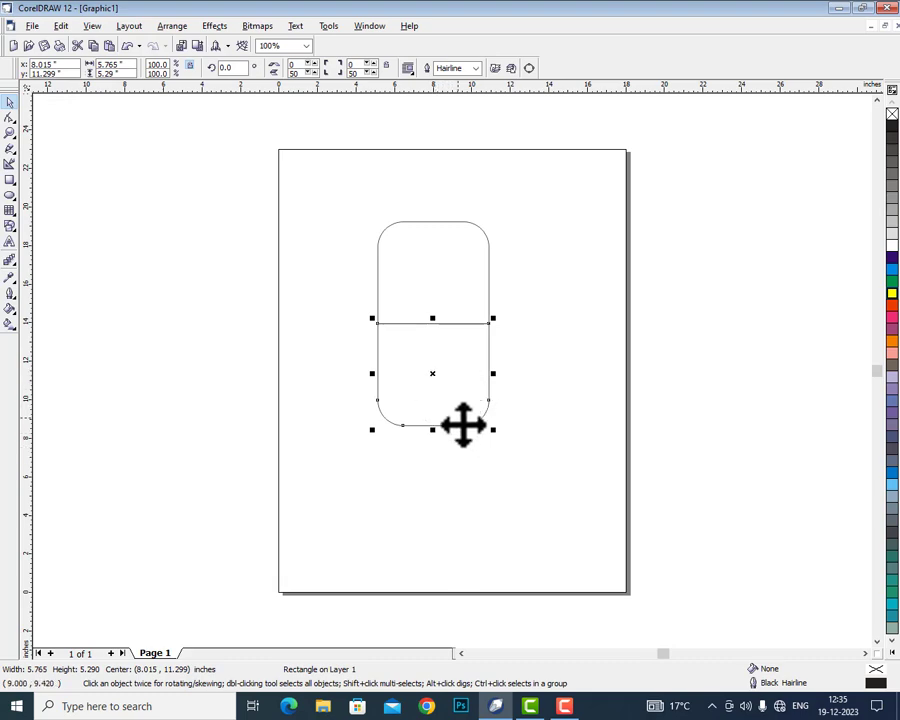
drag(437, 428, 437, 378)
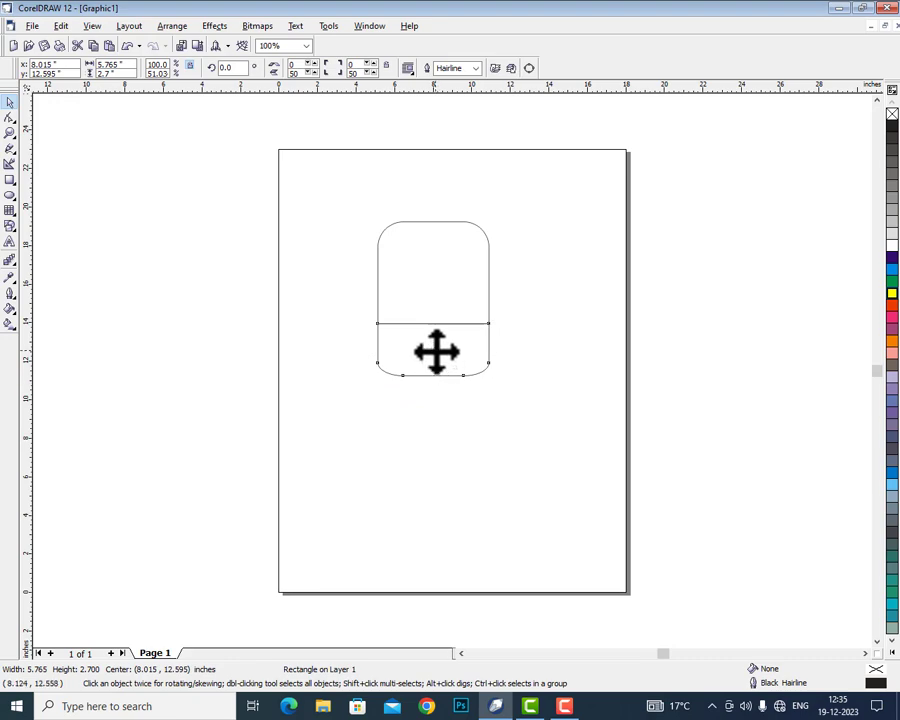
Skew the lower shape's bottom edge to the right as a cap brim, and shorten the upper shape from its top to about 4 inches
click(433, 354)
drag(435, 382, 484, 377)
click(440, 222)
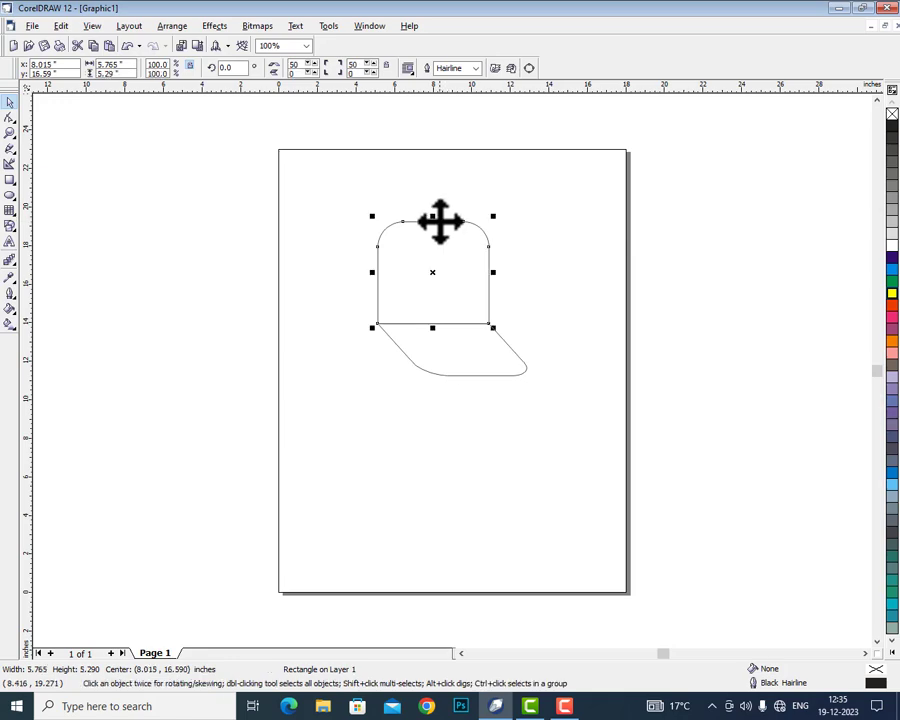
drag(434, 218, 438, 245)
click(570, 342)
Fill both the upper shape and the skewed brim with red, leaving nothing selected
drag(600, 408, 348, 222)
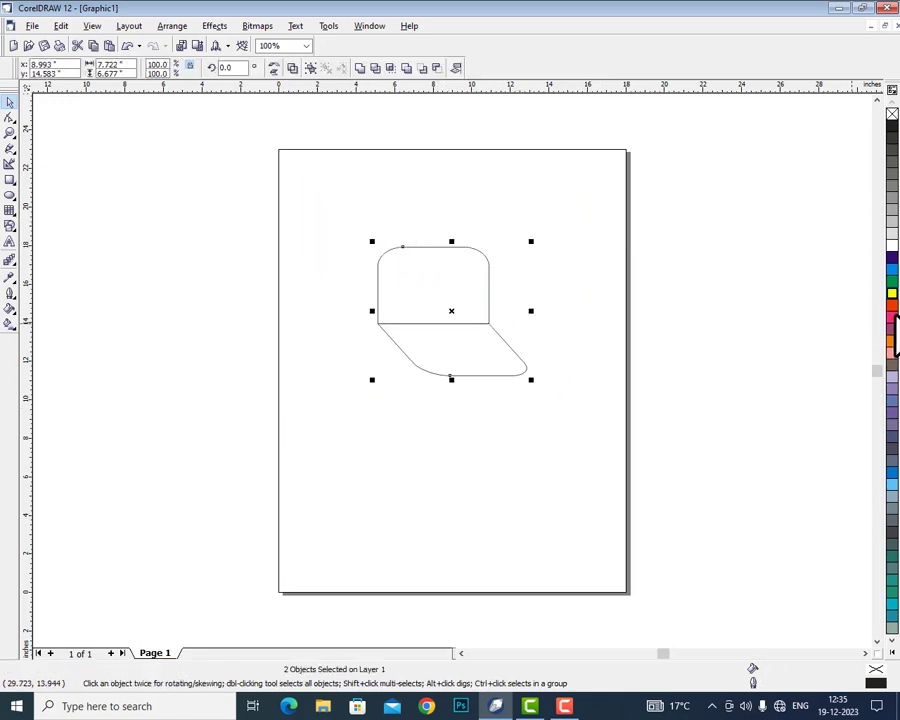
click(891, 312)
click(626, 426)
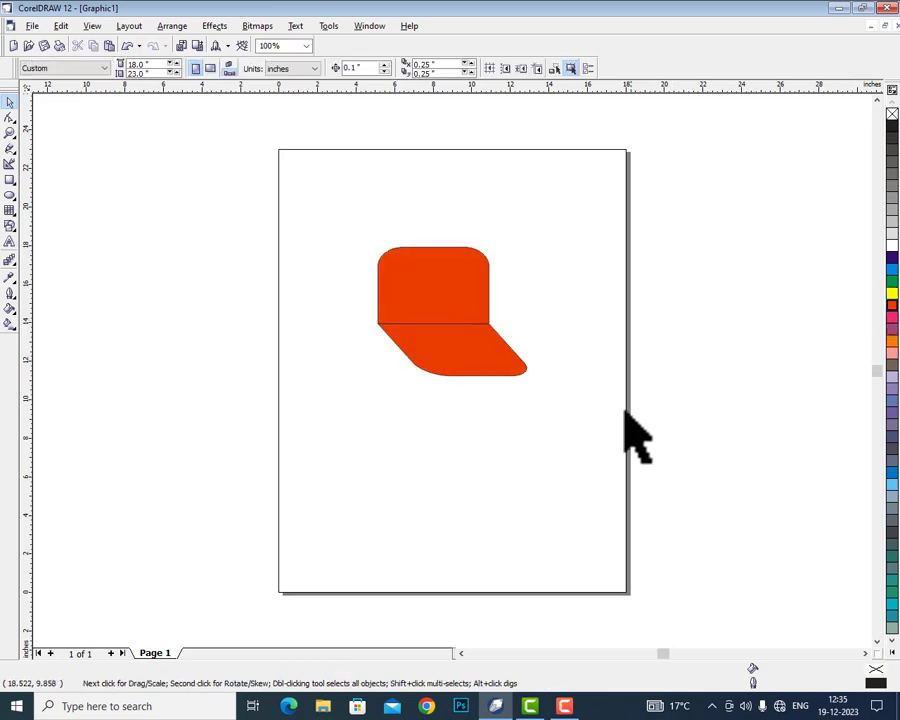
click(461, 362)
click(568, 458)
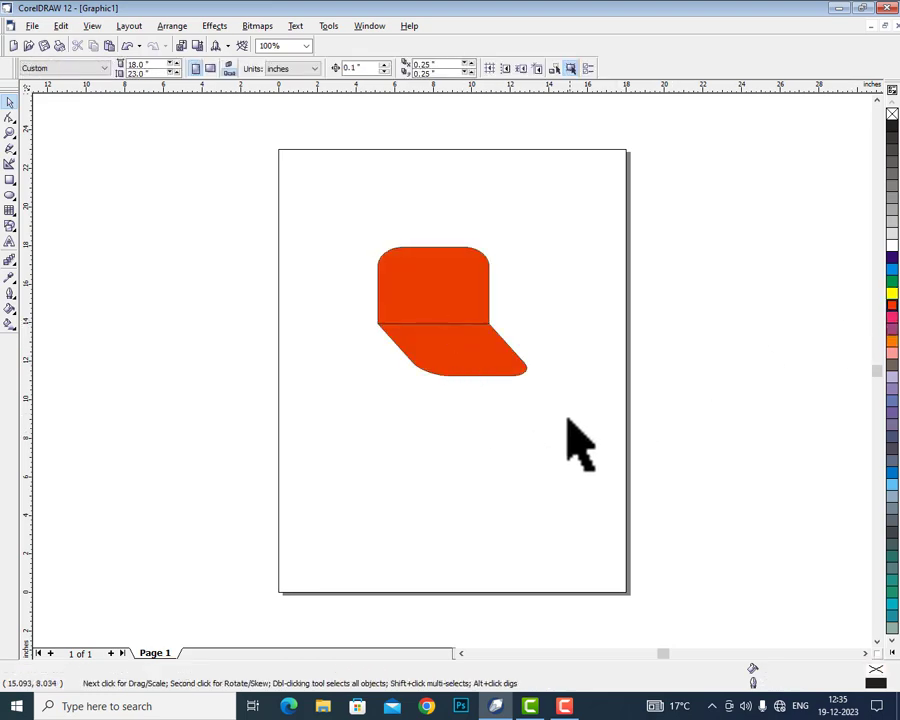
Add centered narrower copies of the upper shape, a green one about 4.1 inches wide and a yellow one about 1.1 inches wide
click(487, 289)
drag(491, 288, 446, 287)
click(892, 283)
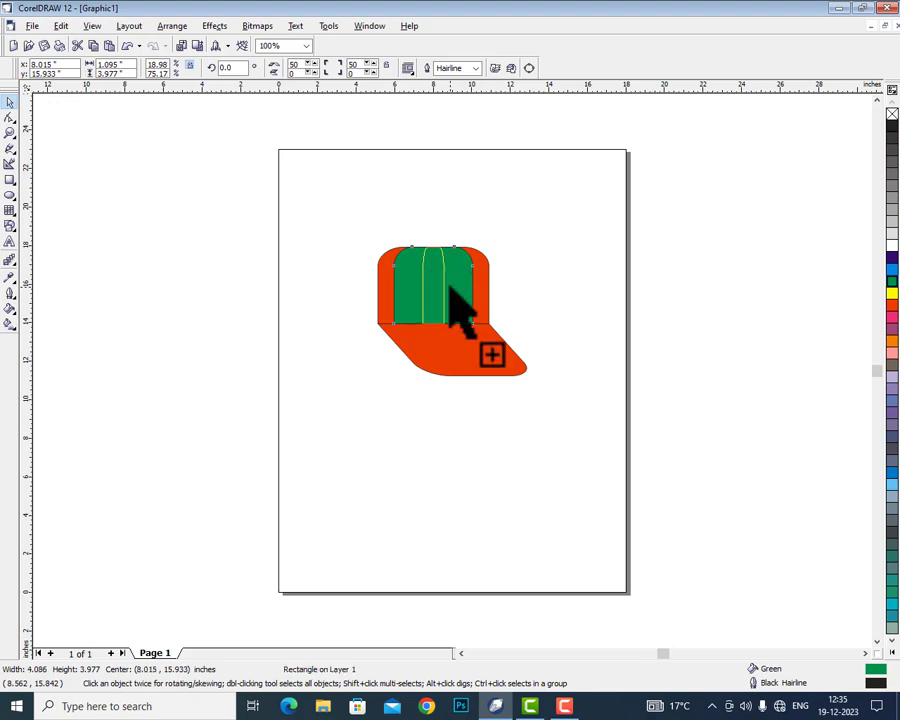
click(892, 293)
click(690, 345)
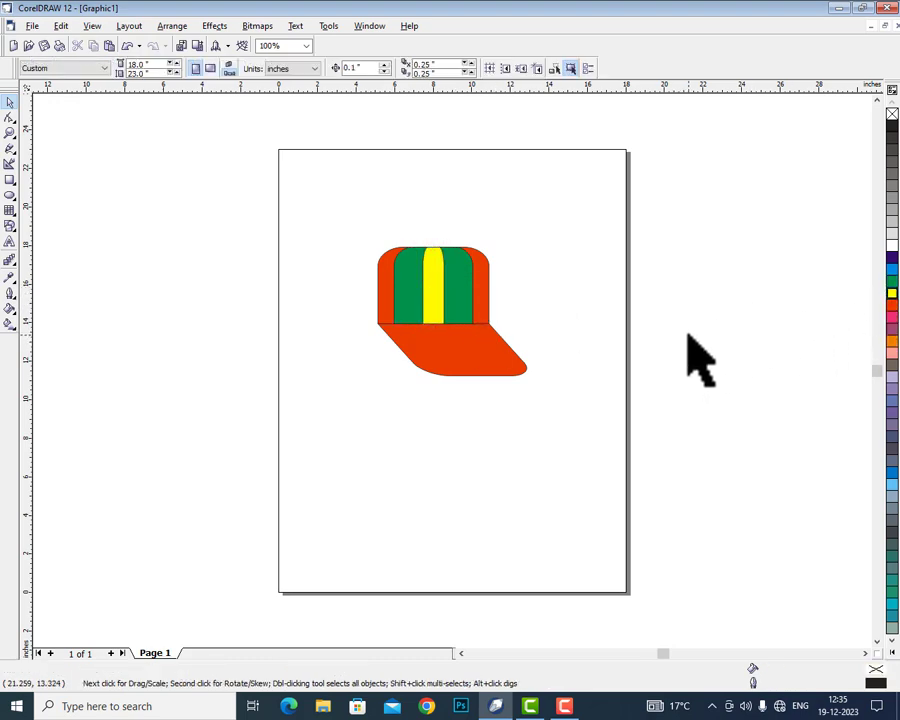
Delete all four objects that make up the cap
drag(542, 392, 325, 240)
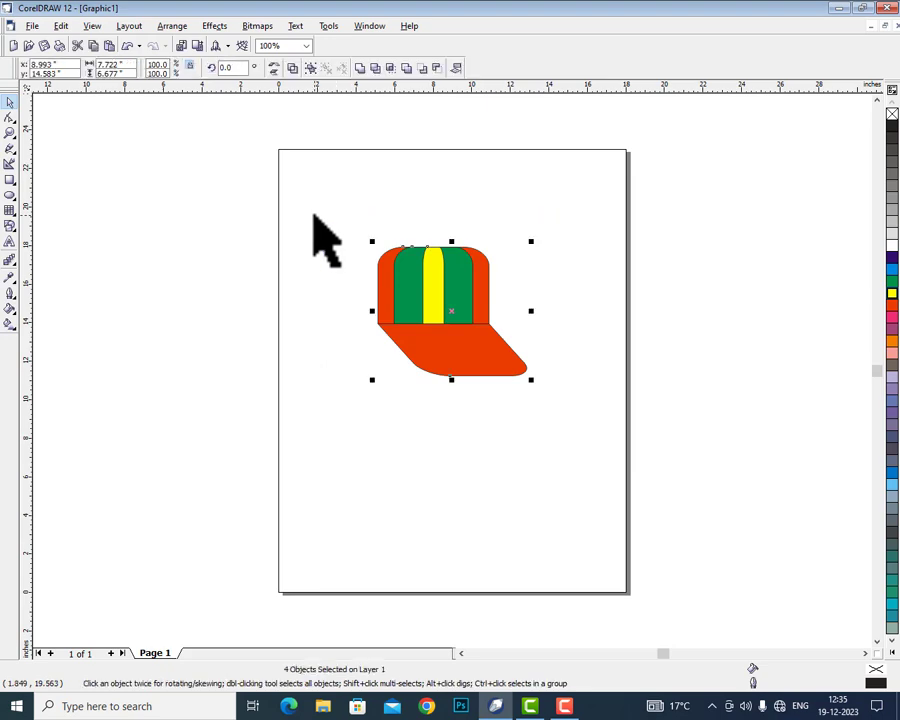
key(Delete)
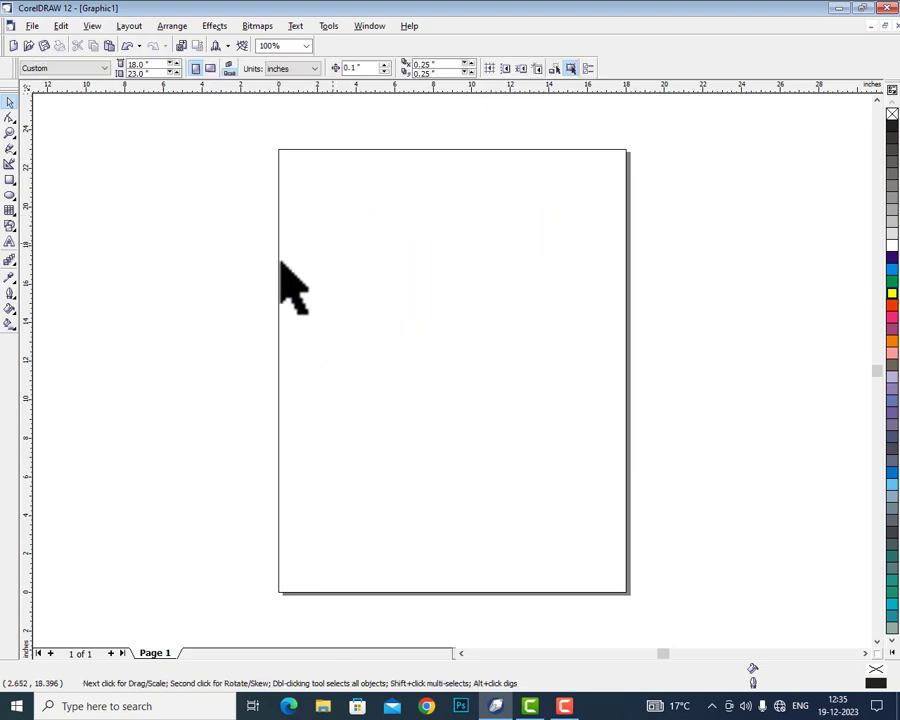
Draw a rectangle about 6.3 by 8.4 inches near the page's middle and set its outline width to 4 pt
click(10, 180)
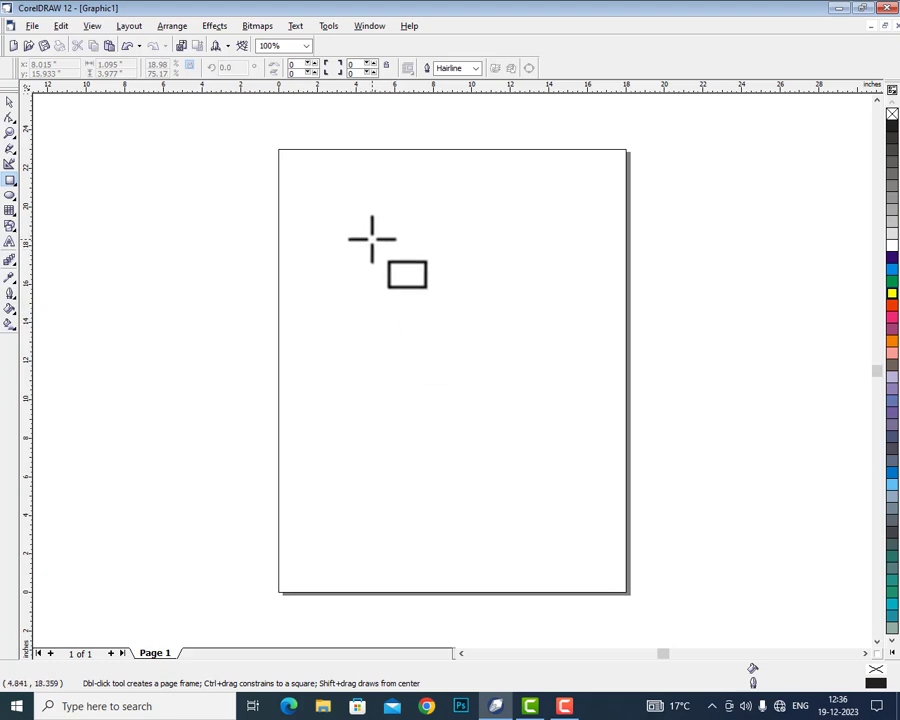
drag(372, 249, 494, 410)
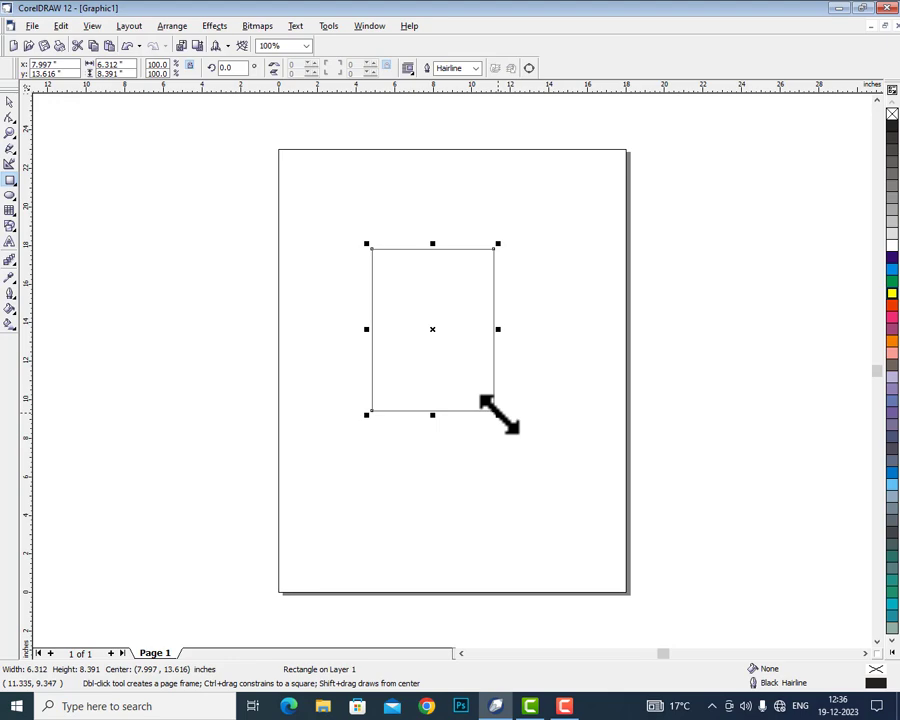
click(476, 70)
click(460, 130)
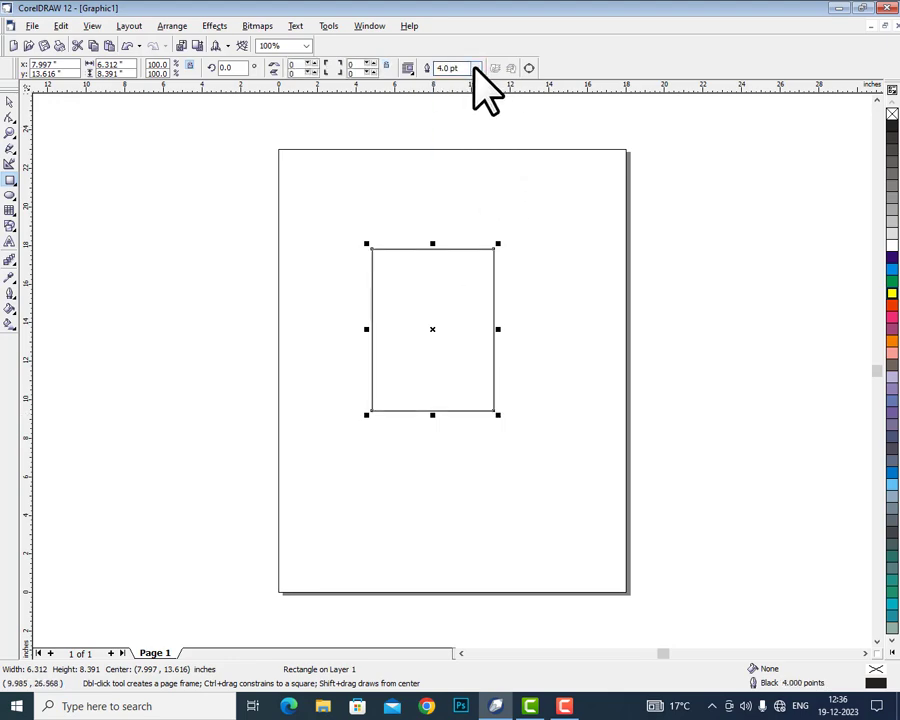
Set the rectangle's outline width to 24 pt and fill it with red
click(474, 70)
click(457, 151)
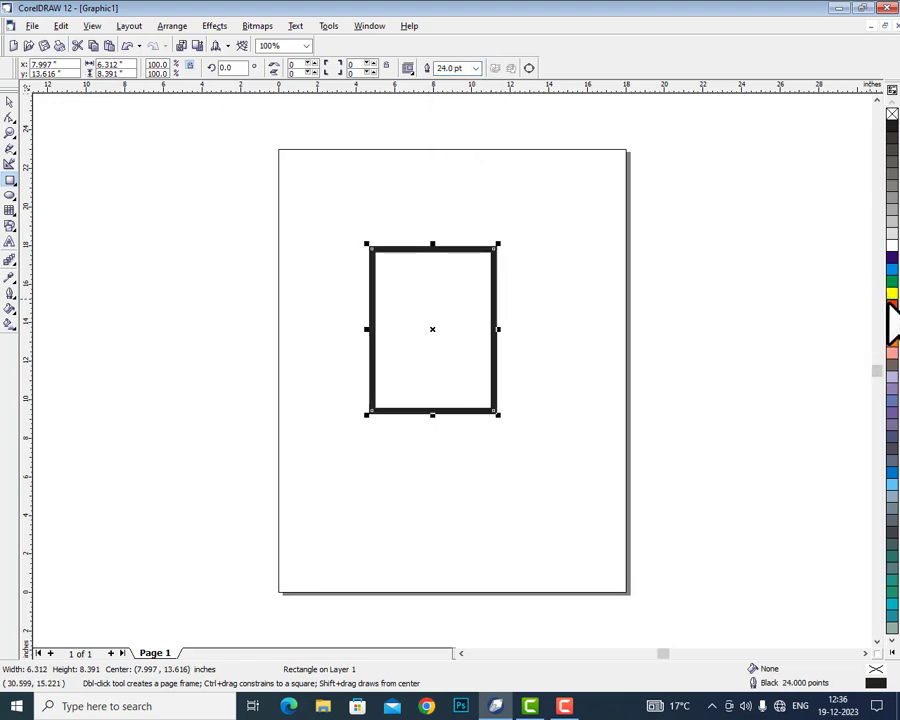
click(891, 306)
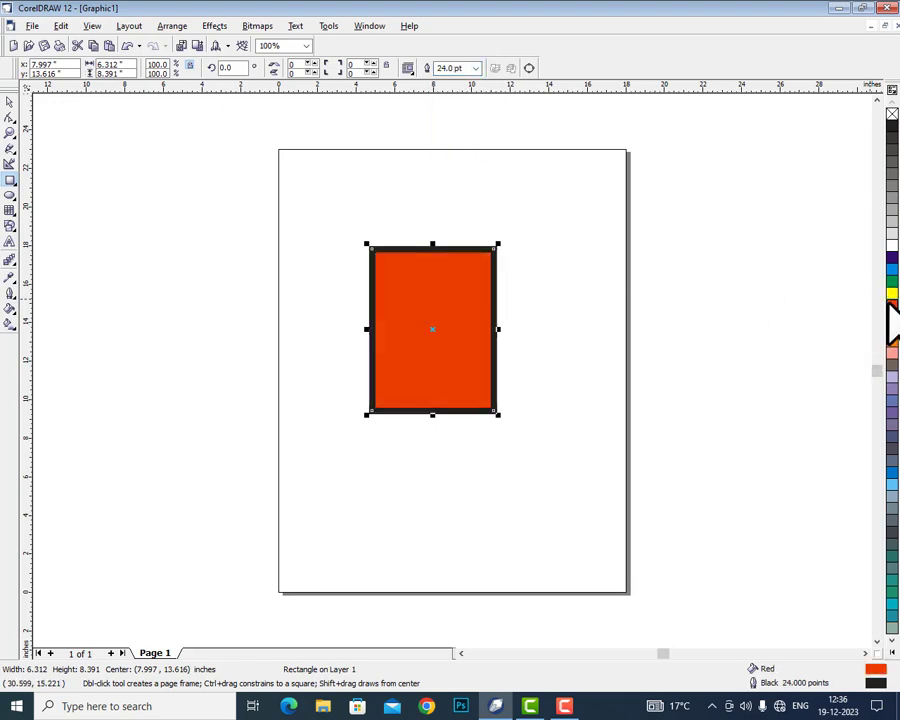
Add a green copy offset down and right of the red rectangle, send it to the back and bring it to the front
click(9, 101)
drag(477, 349, 498, 366)
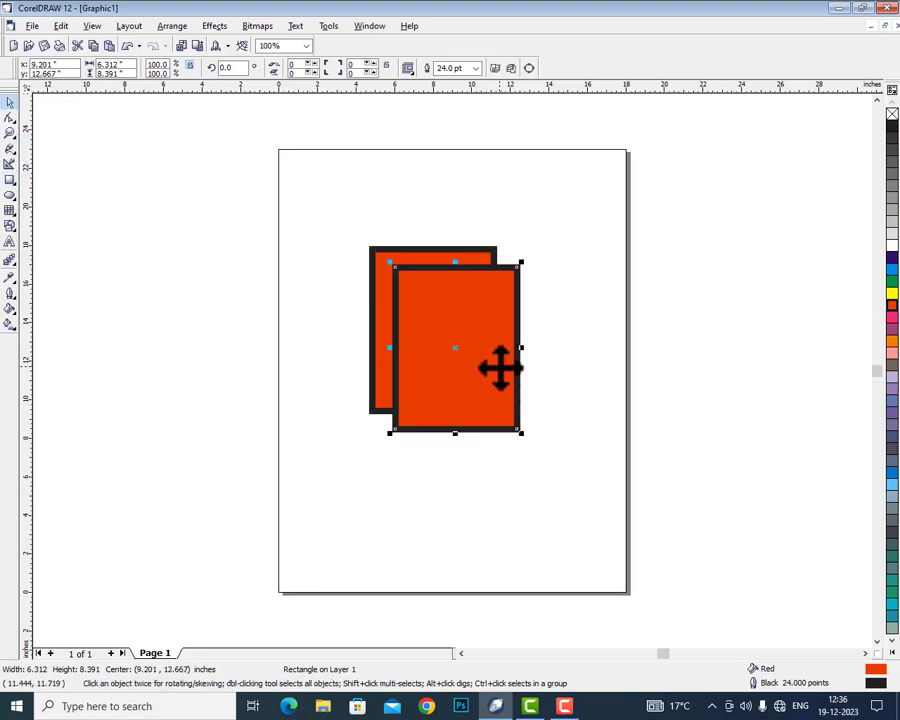
click(892, 284)
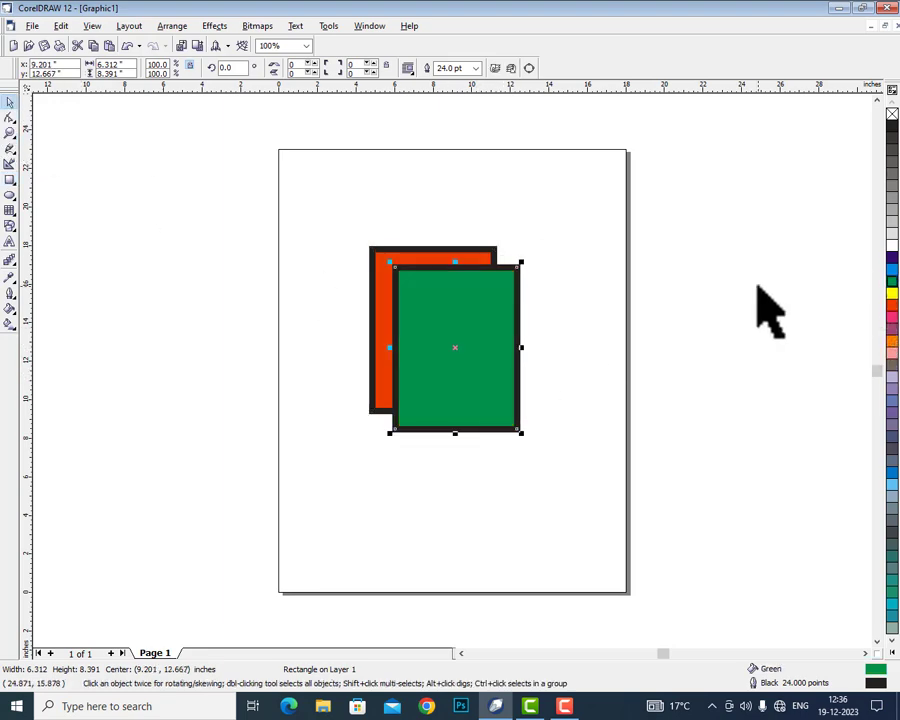
click(511, 68)
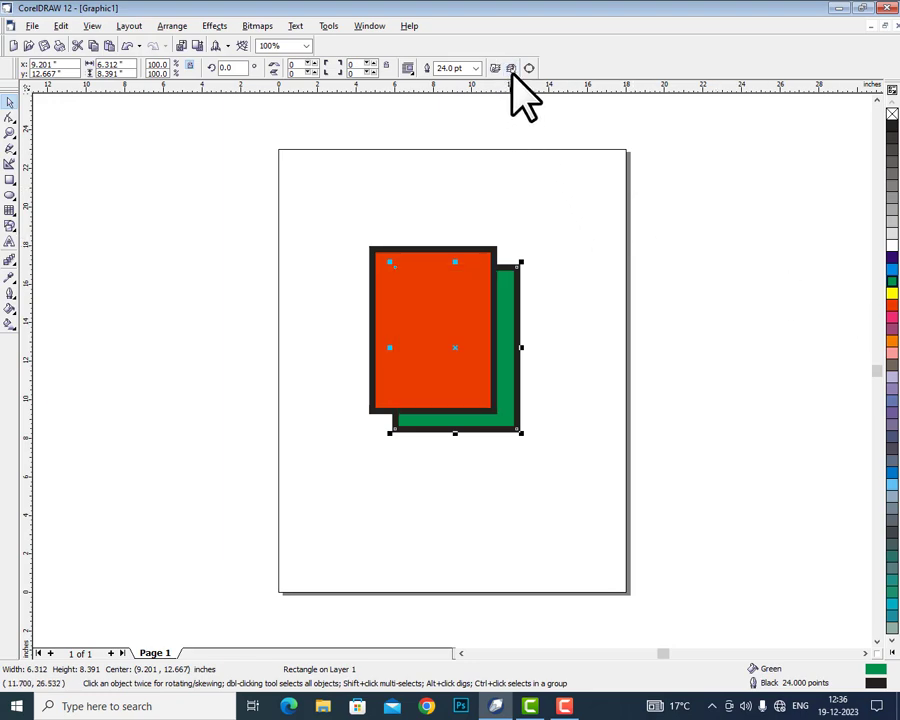
click(494, 70)
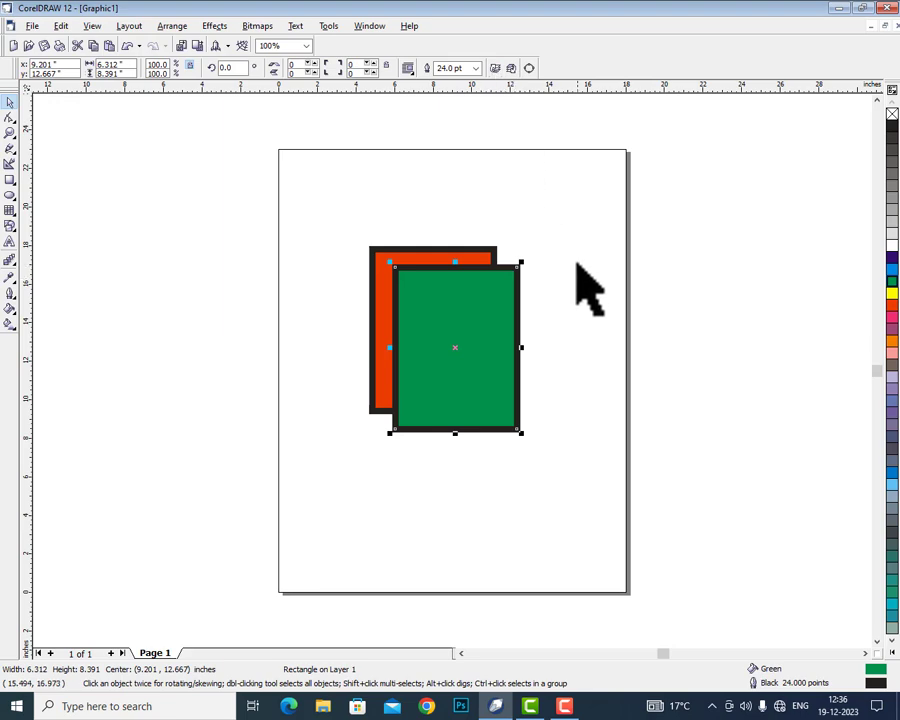
Delete the green rectangle and the red rectangle
key(Delete)
click(456, 284)
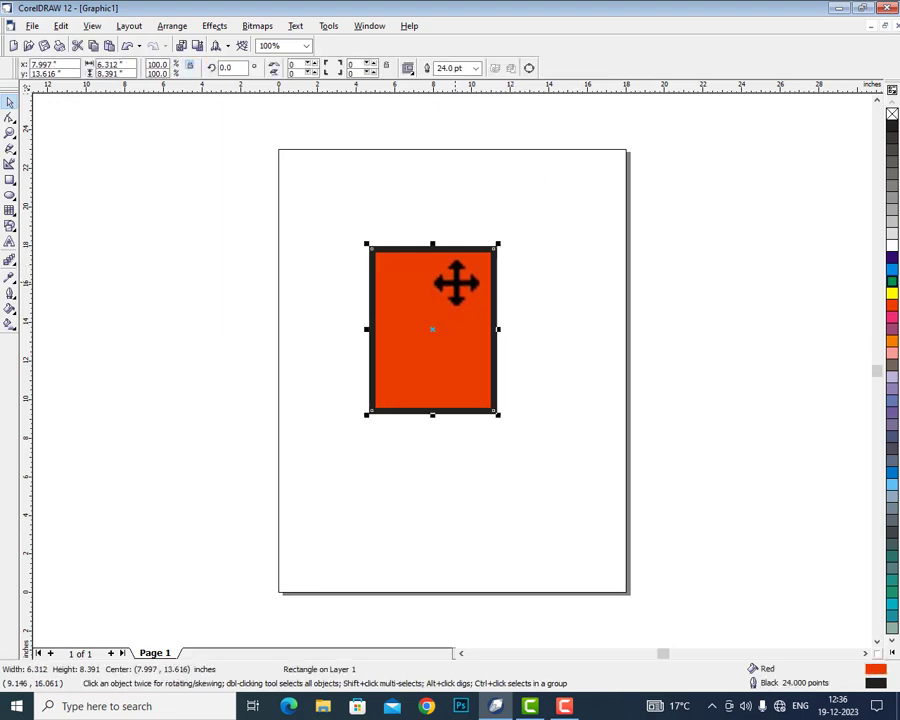
key(Delete)
Draw a rectangle about 8.9 by 1.6 inches in the page's upper half and round all its corners to 36
click(10, 180)
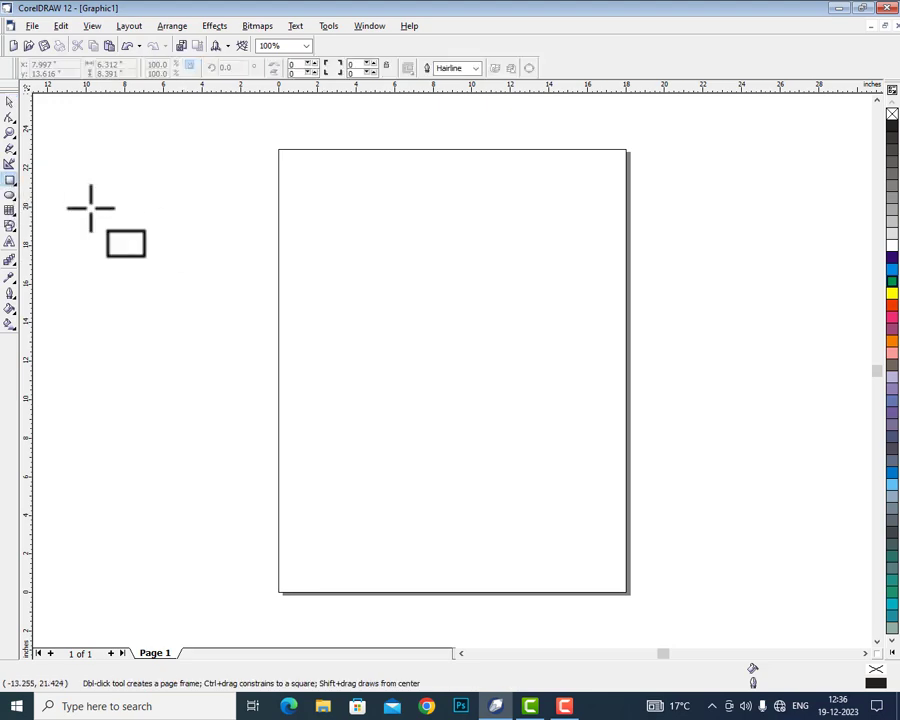
mouse_move(372, 278)
mouse_down()
mouse_move(462, 308)
mouse_move(545, 308)
mouse_up()
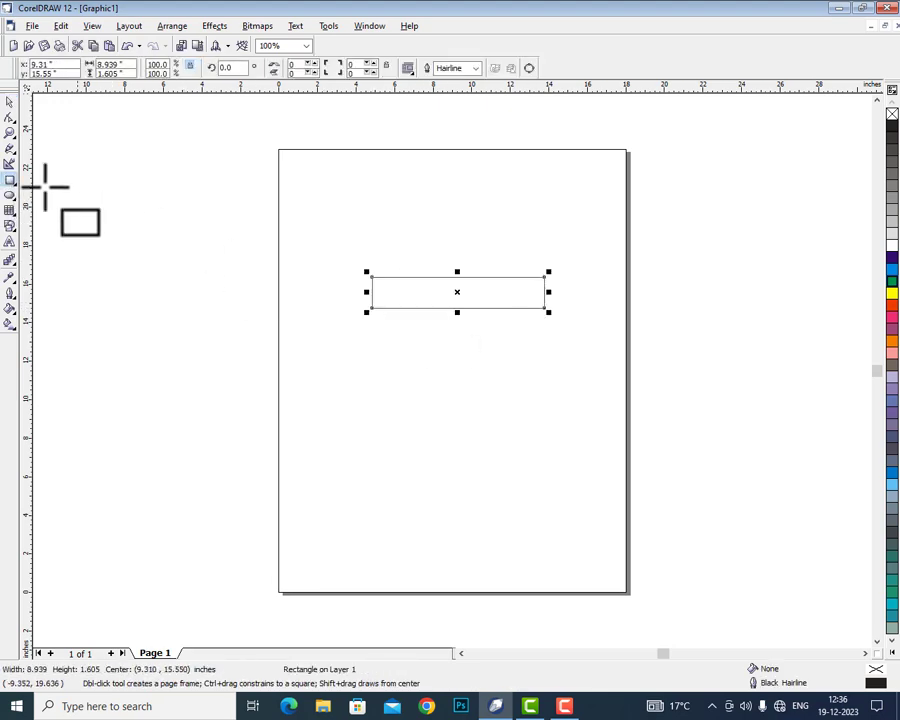
click(10, 118)
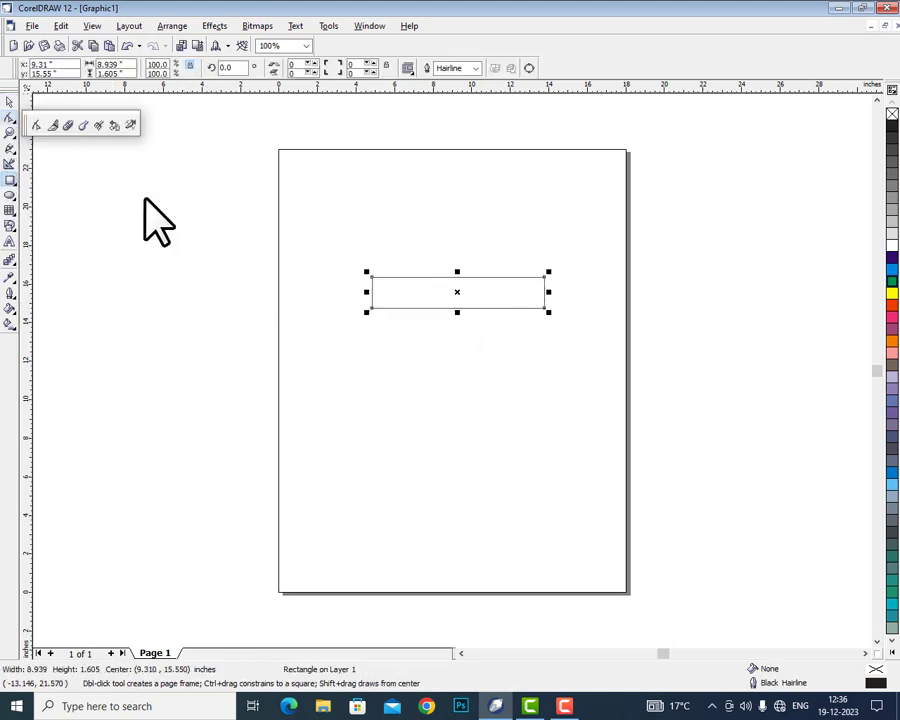
click(36, 123)
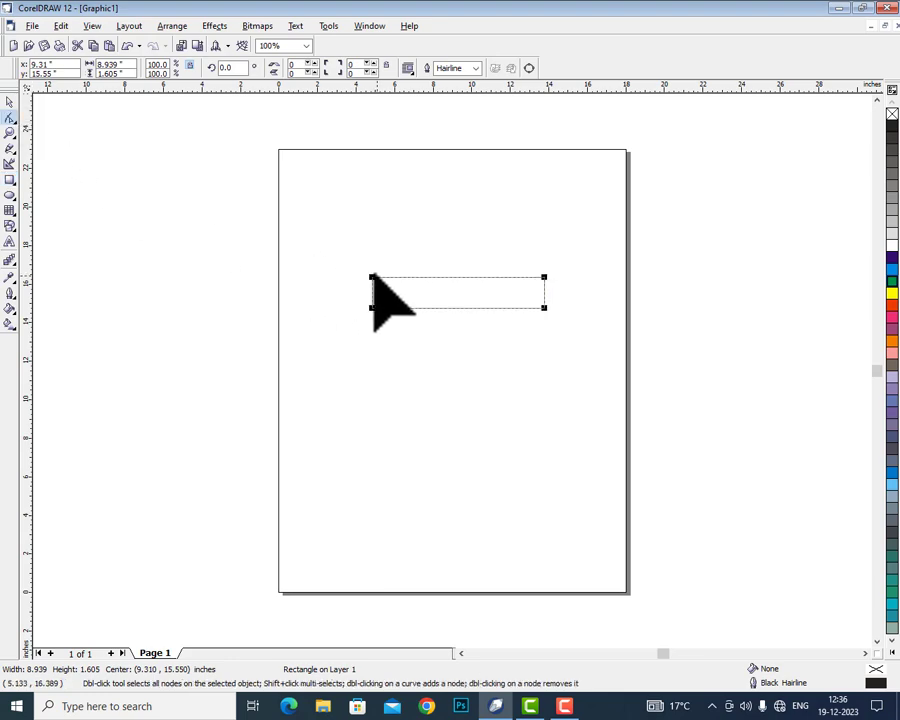
drag(370, 277, 375, 279)
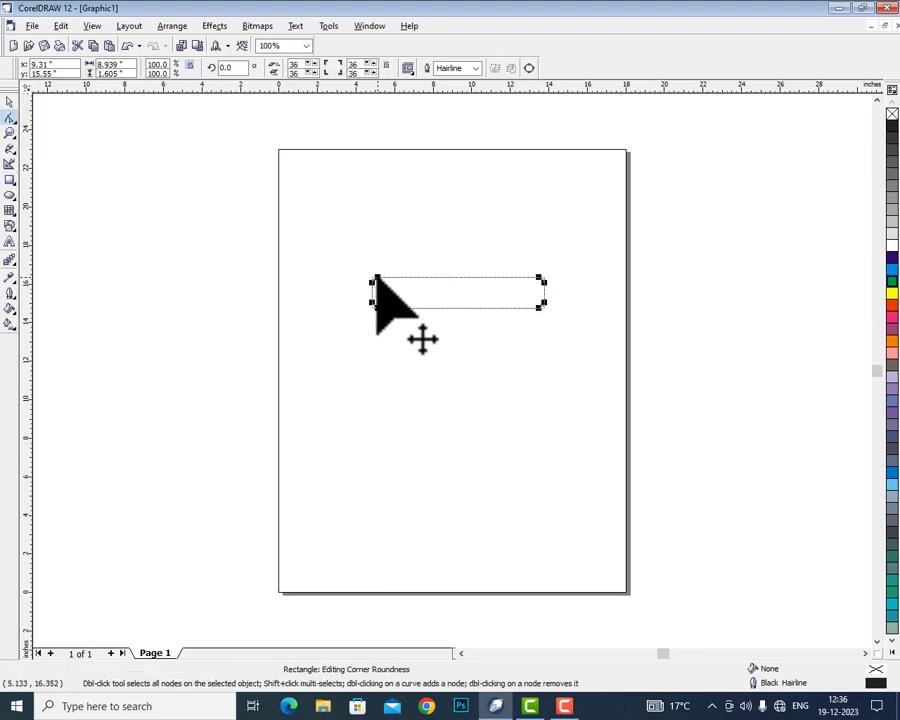
Convert the rounded rectangle to curves and reshape its upper edge into an airplane body with a sloping nose and raised tail
click(530, 68)
drag(376, 277, 524, 288)
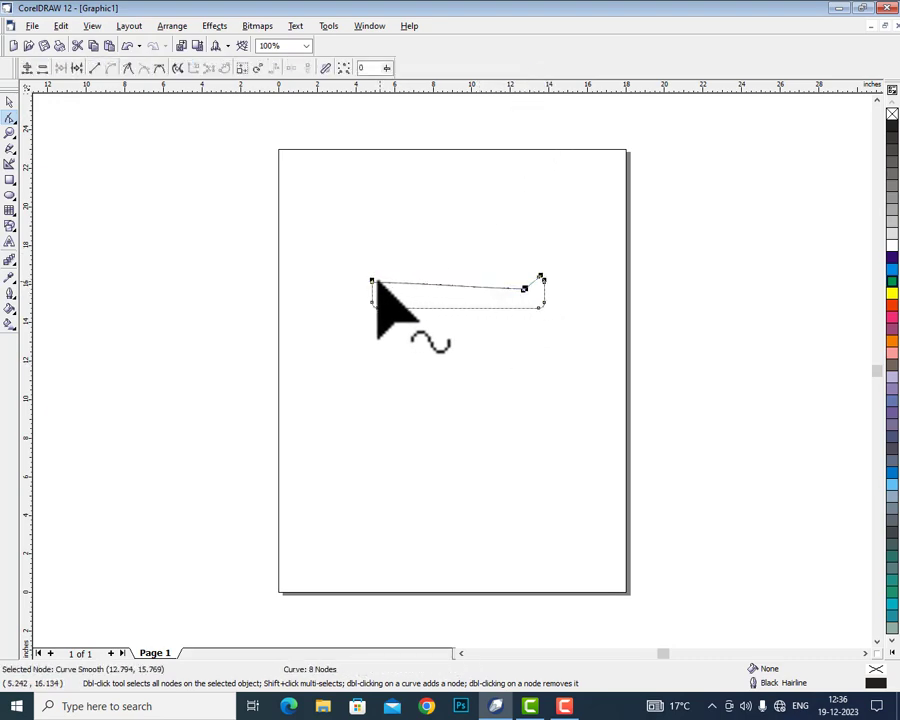
drag(372, 279, 431, 281)
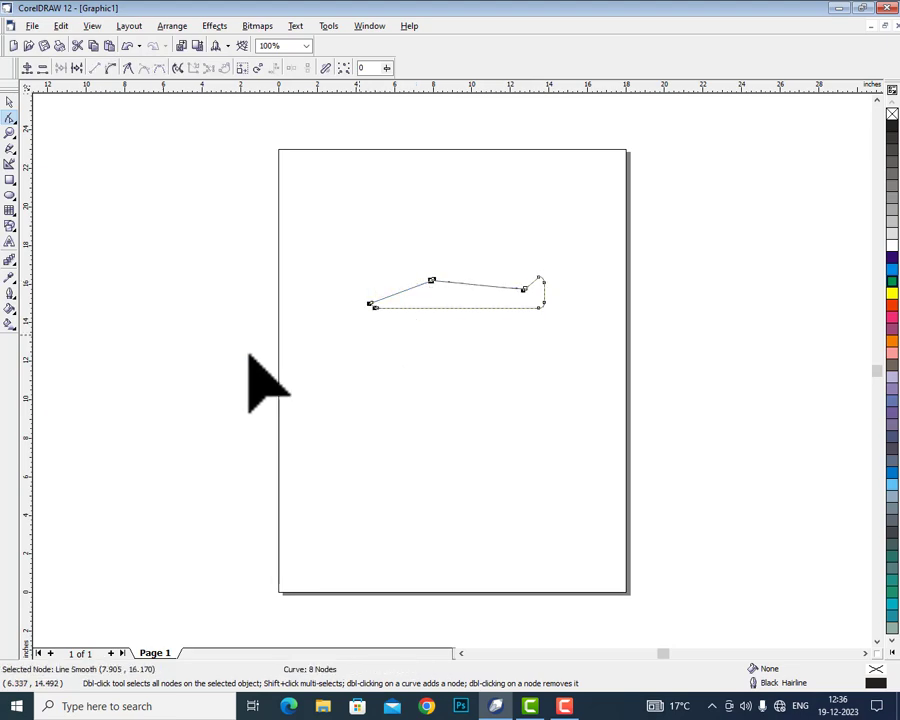
Draw a narrow wing rectangle about 1.2 by 3.3 inches extending down from the middle of the airplane body
click(8, 180)
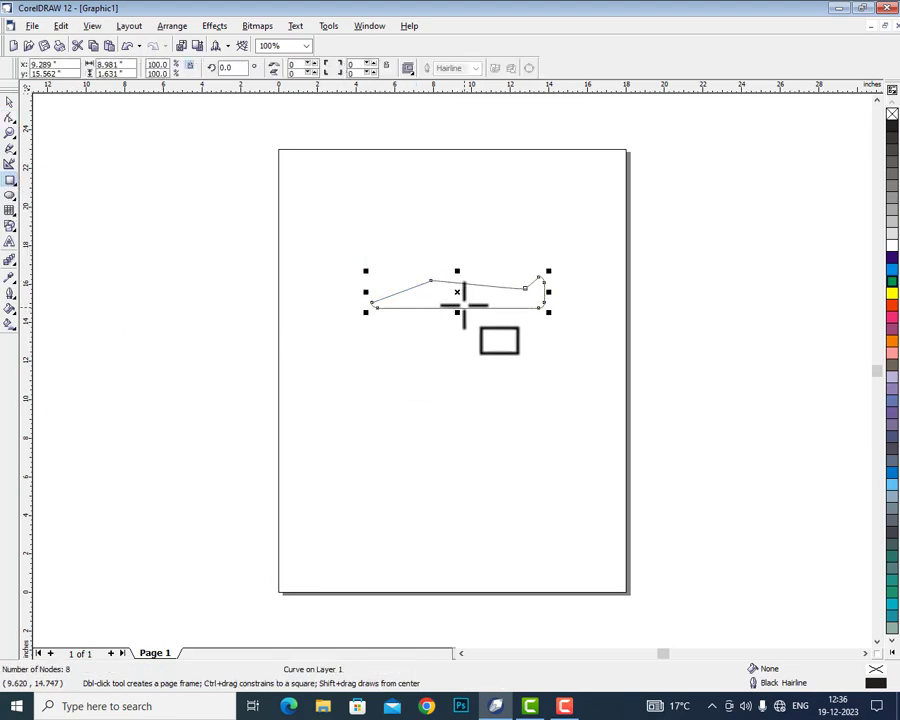
drag(450, 300, 472, 369)
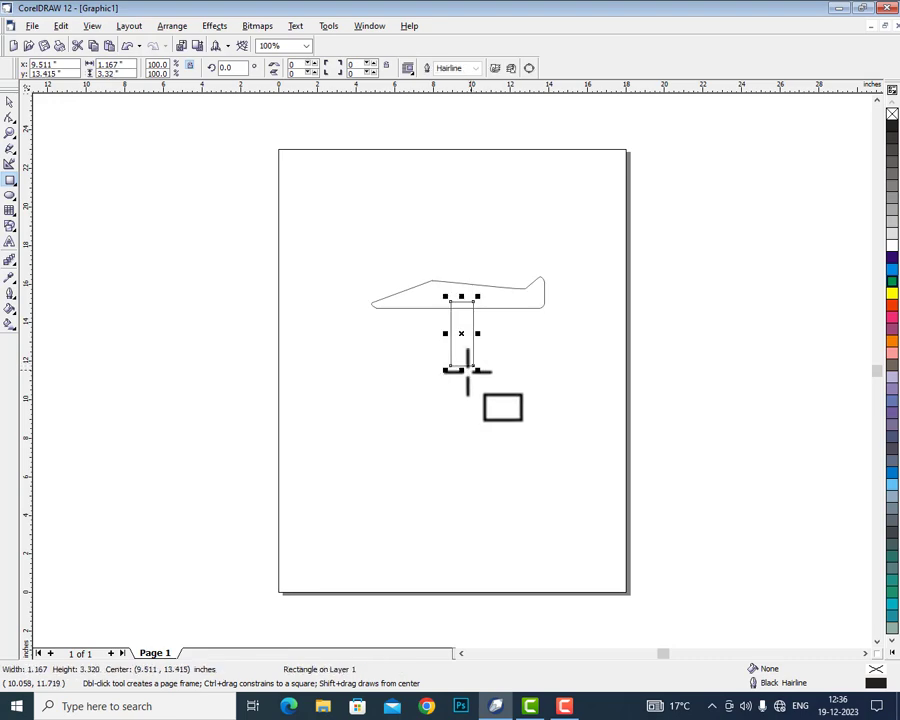
click(9, 101)
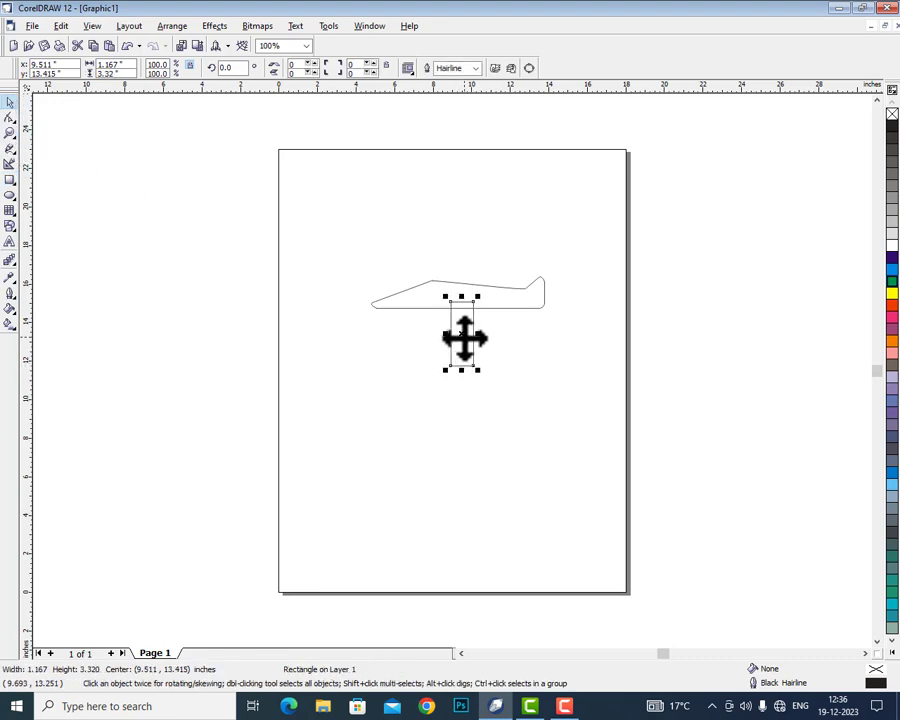
Slant and shorten the wing to about 3.2 by 1.5 inches and add a vertically mirrored copy above it
click(461, 348)
drag(462, 369, 486, 336)
click(497, 365)
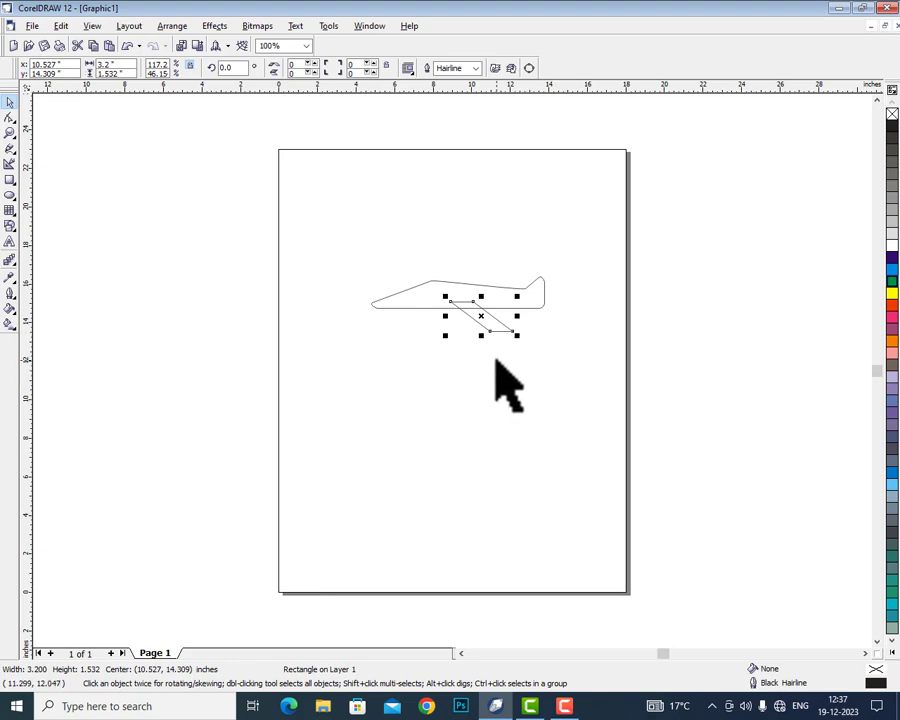
drag(484, 335, 486, 272)
Fill the body and both wings with green and place the upper wing behind the body
drag(314, 224, 620, 374)
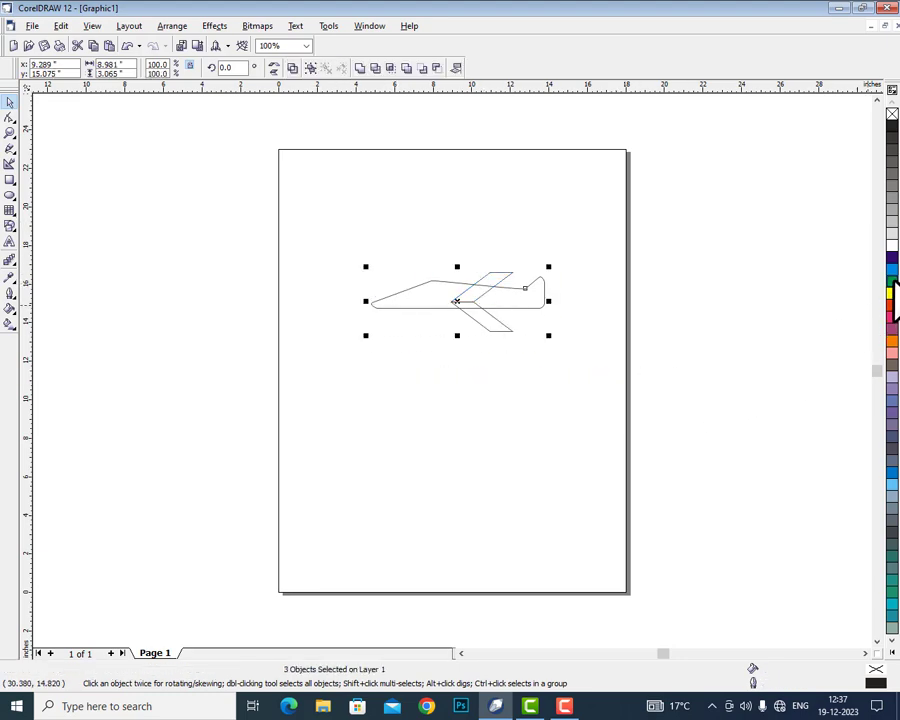
click(892, 282)
click(748, 305)
click(504, 301)
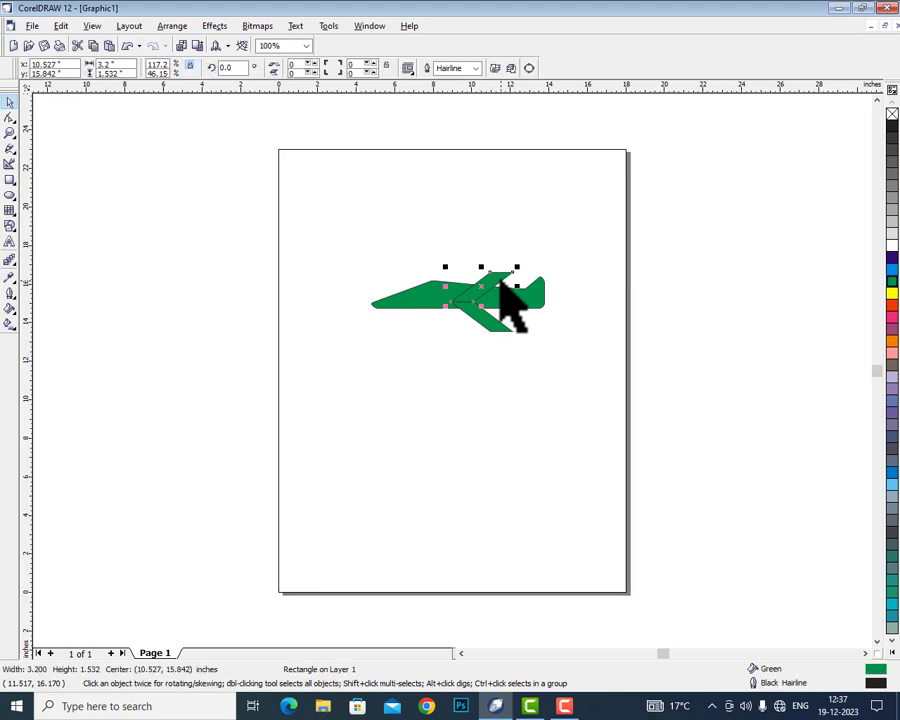
click(636, 225)
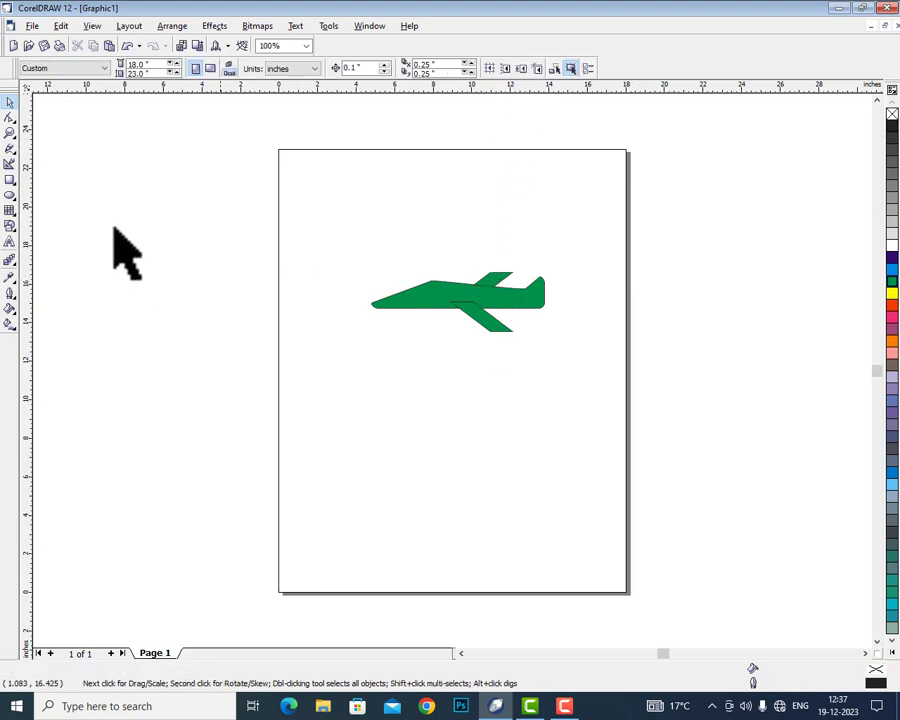
Delete all three objects that make up the airplane
drag(344, 254, 608, 390)
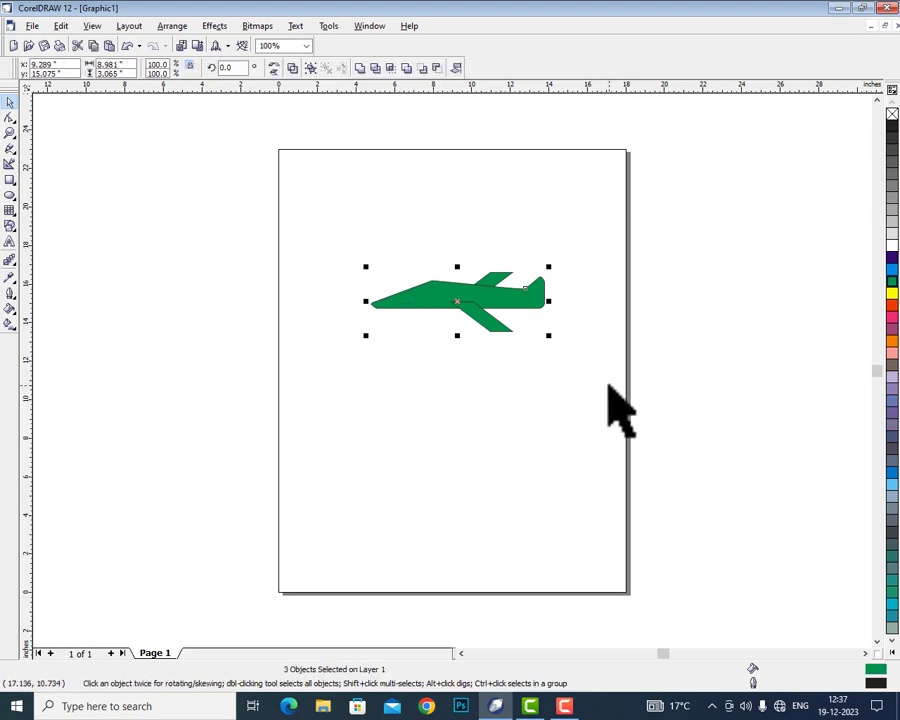
key(Delete)
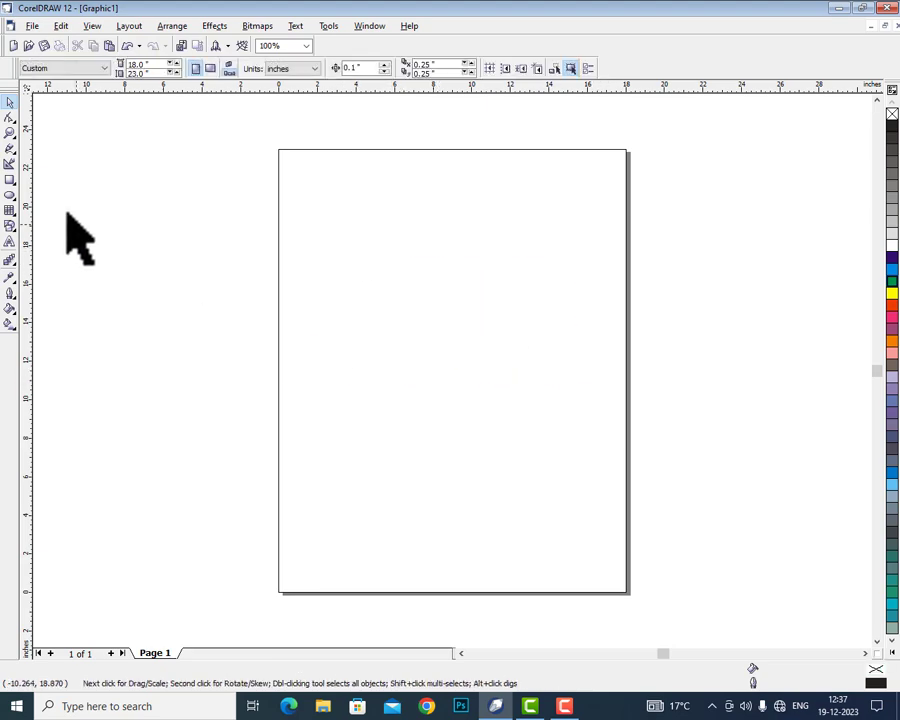
Draw a rectangle about 12.3 by 2.7 inches and form a roof from two skewed versions, one slanting left and one right
click(10, 180)
drag(337, 237, 576, 292)
click(10, 101)
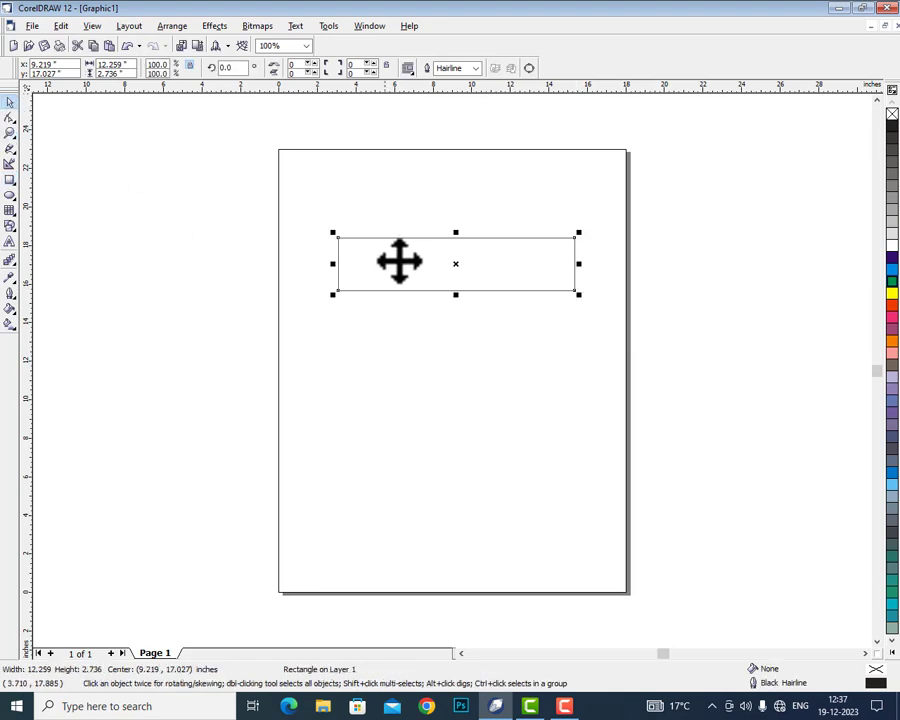
click(457, 265)
drag(456, 294, 545, 278)
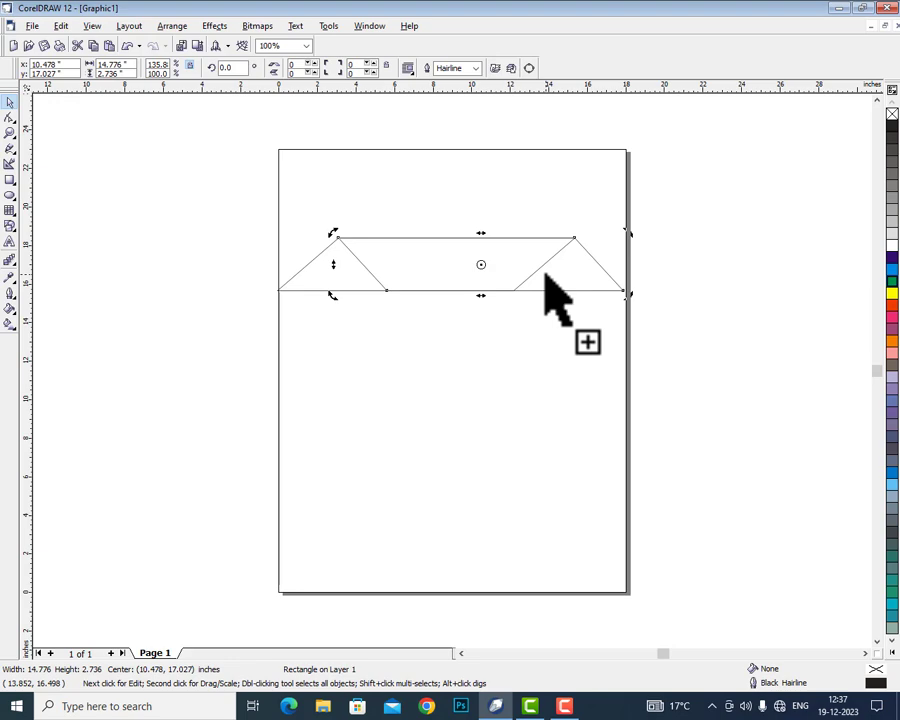
Draw a wall about 4.4 by 8.6 inches under the roof's left end and add a copy widened to about 11.4 inches beside it
click(10, 180)
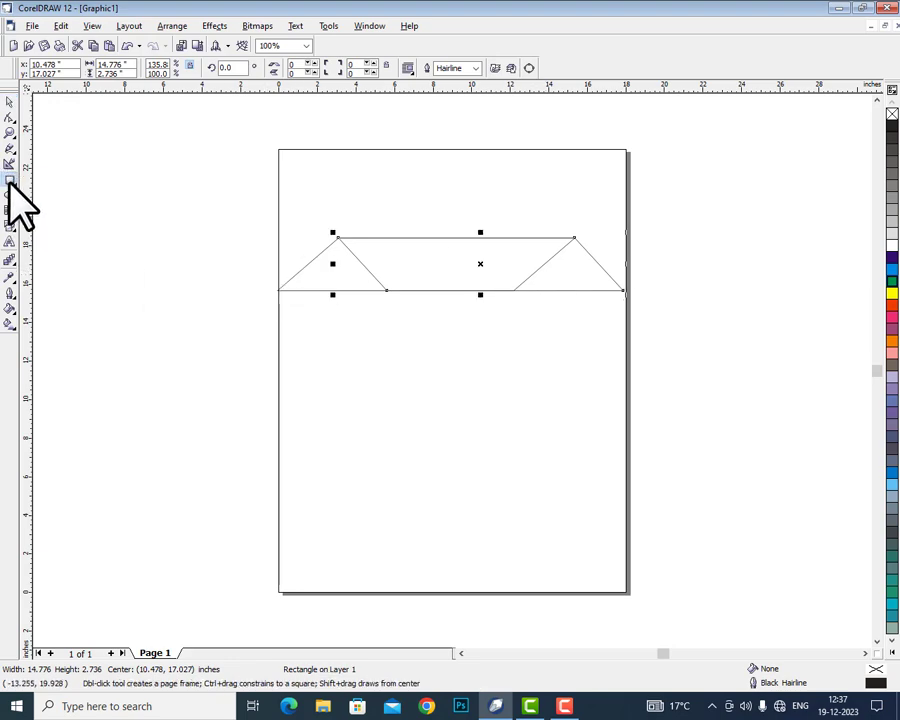
click(286, 291)
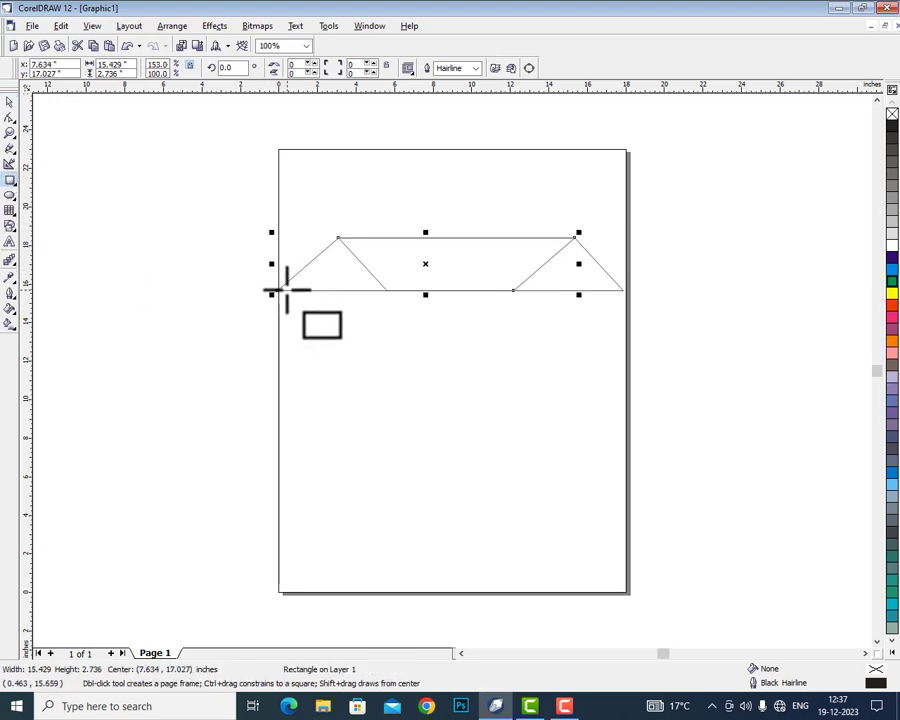
drag(289, 291, 374, 458)
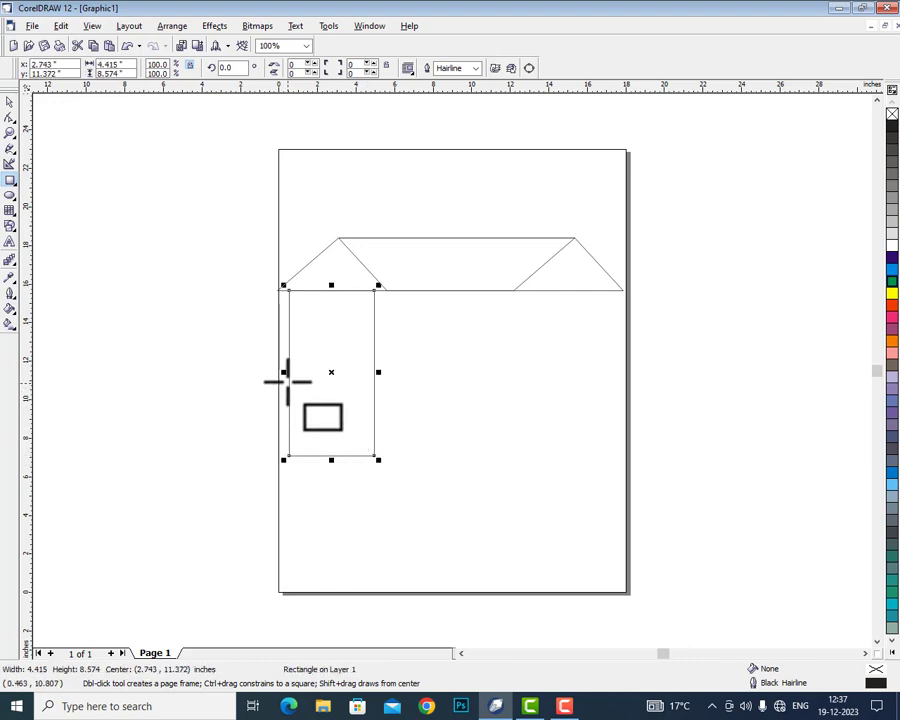
drag(287, 375, 396, 368)
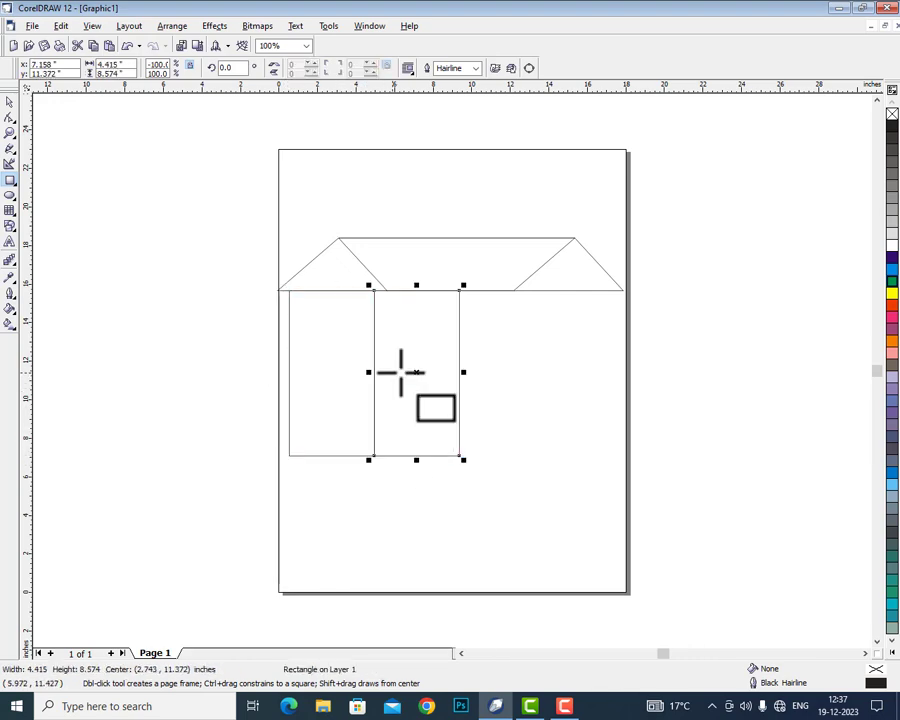
drag(463, 372, 597, 368)
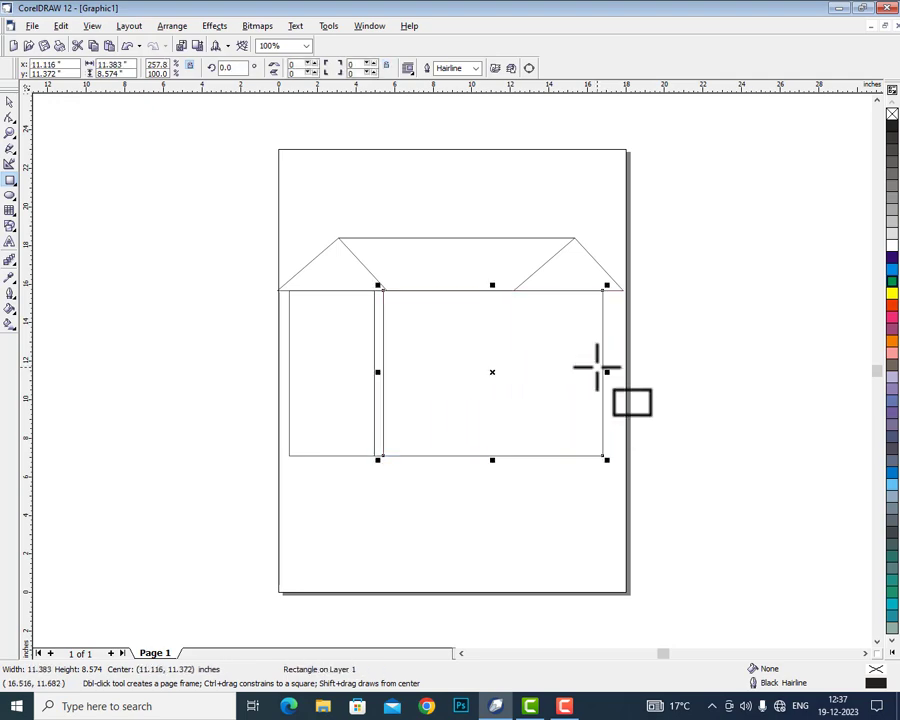
Draw a door about 1.9 by 4.2 inches in the left wall and convert a copy narrowed to about 0.8 inches to curves
mouse_move(313, 376)
mouse_down()
mouse_move(327, 431)
mouse_move(350, 455)
mouse_move(342, 417)
mouse_move(331, 414)
mouse_up()
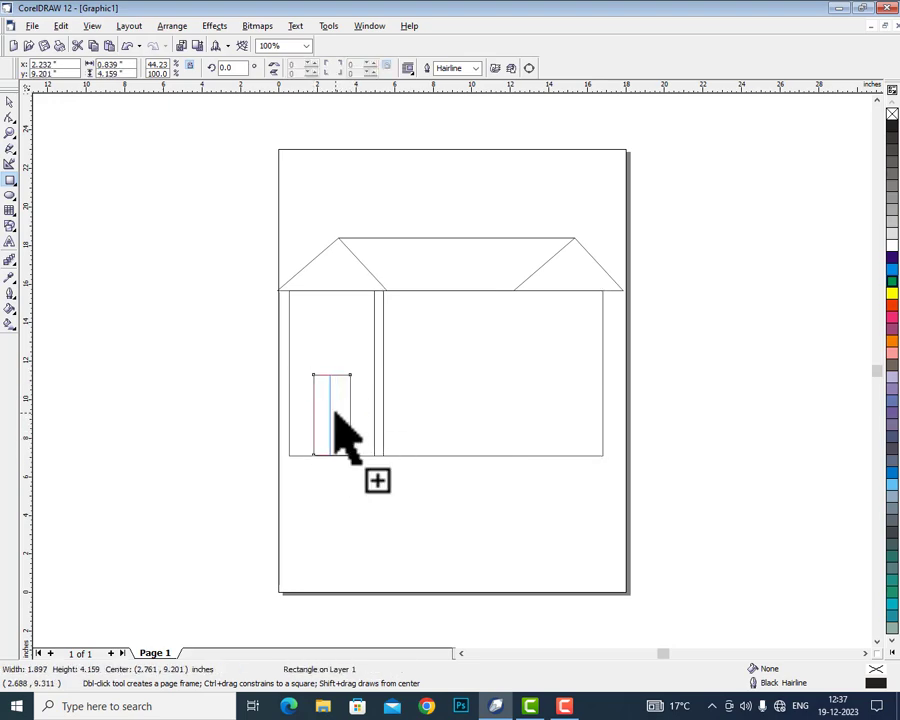
click(529, 68)
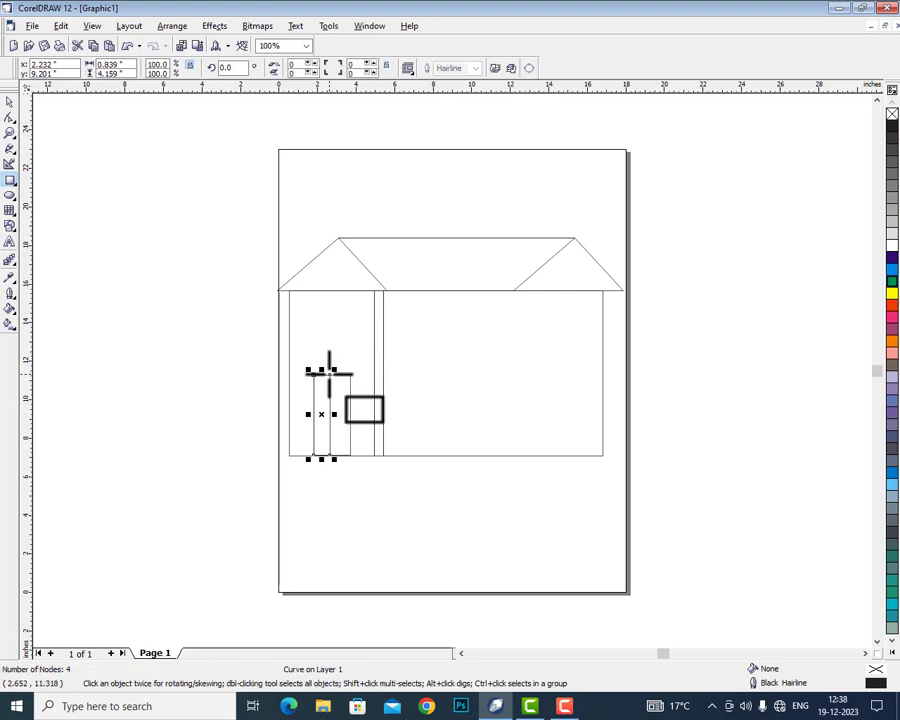
Lower the narrow door panel's upper right corner by about 0.7 inches and fill the panel with purple
click(9, 117)
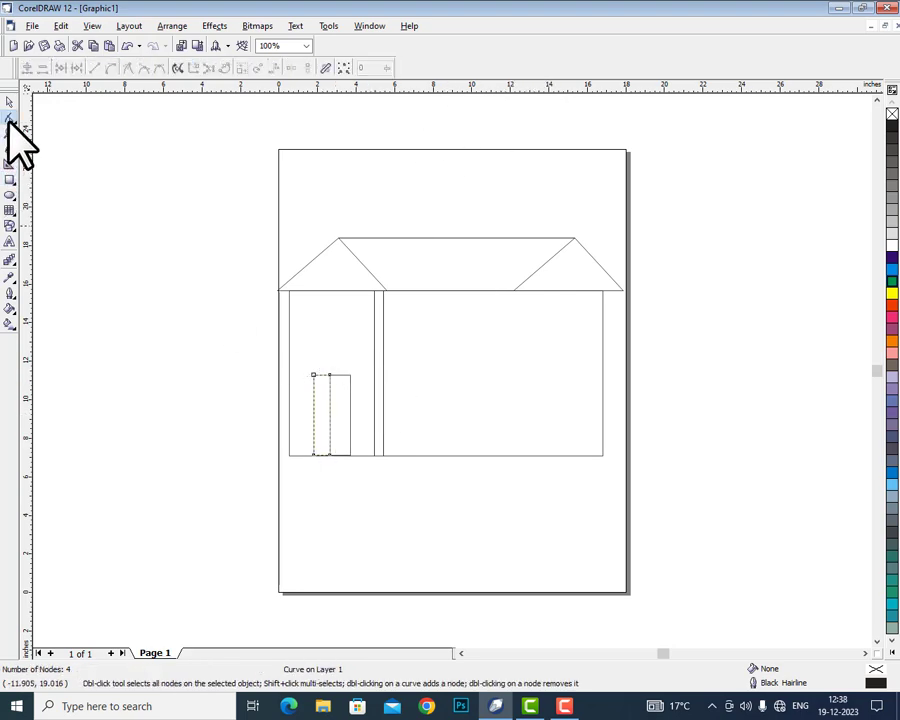
drag(328, 376, 329, 388)
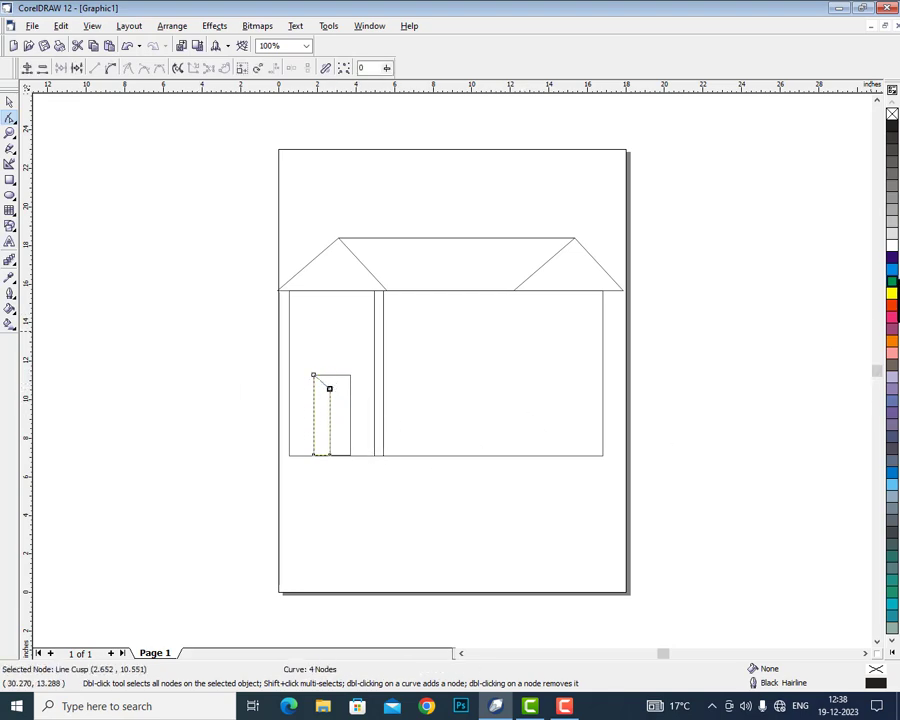
click(891, 332)
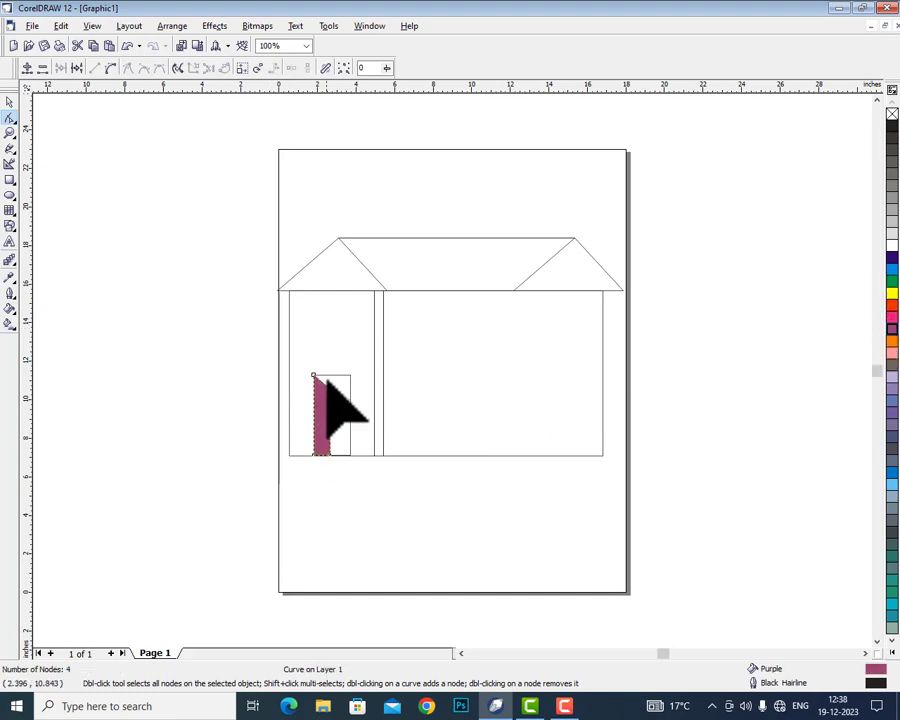
Fill the door behind the purple panel with yellow and the left wall with orange
click(332, 380)
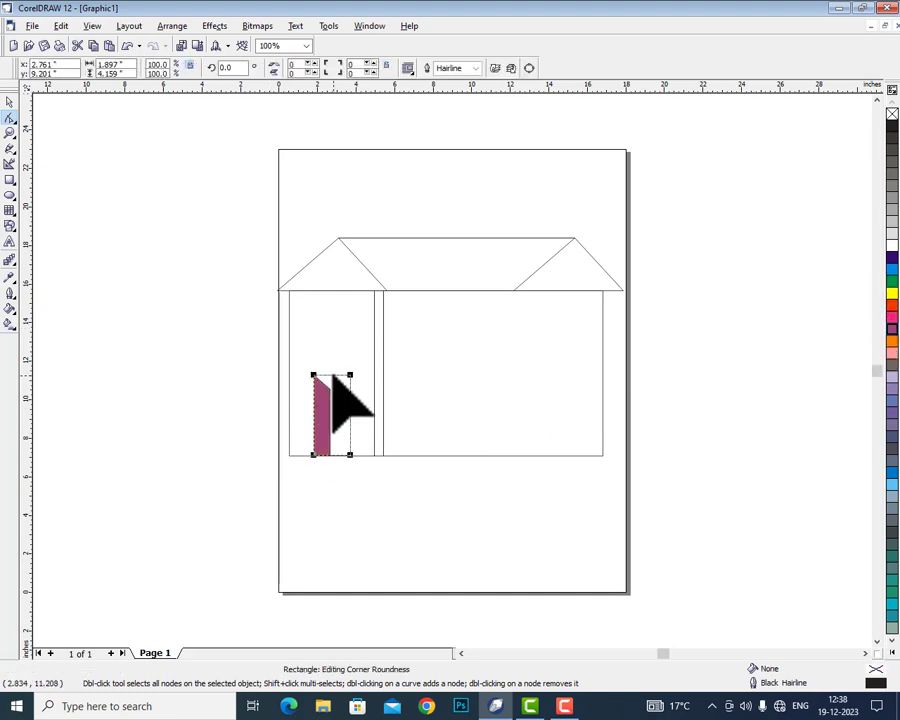
click(892, 292)
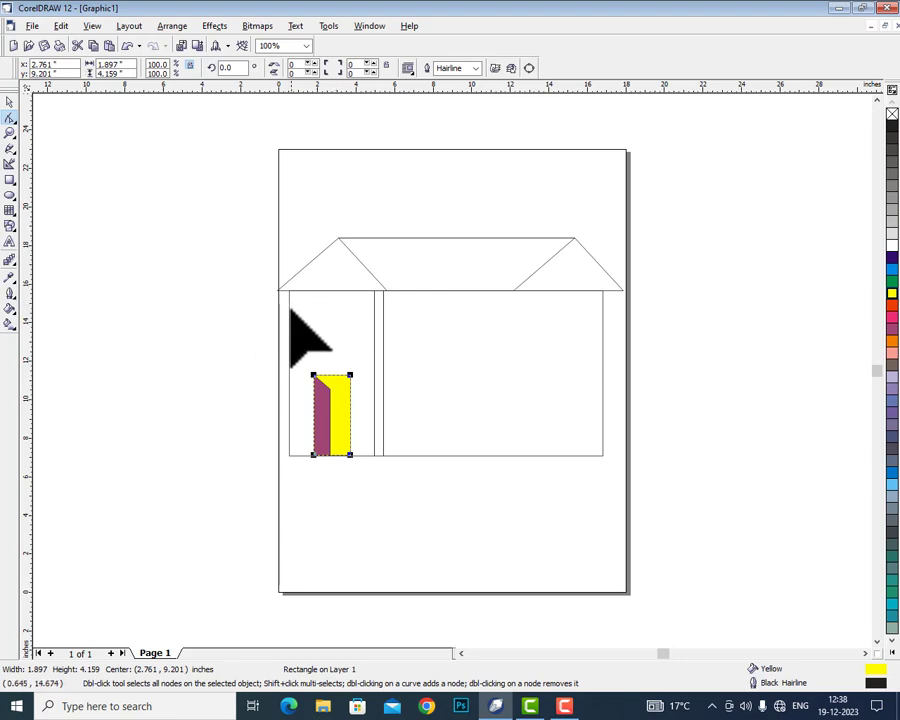
click(290, 310)
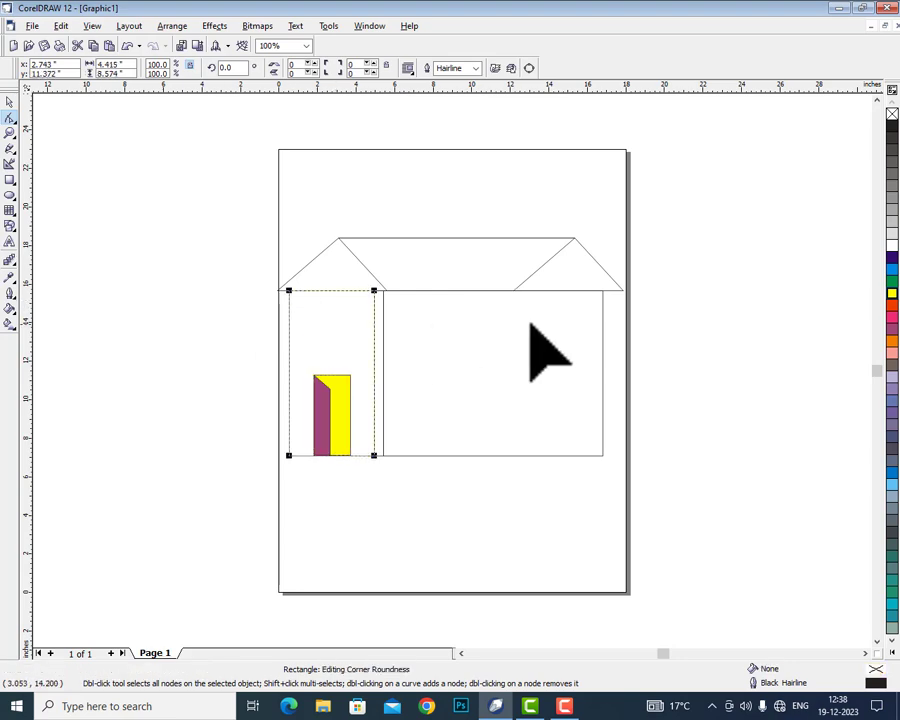
click(893, 342)
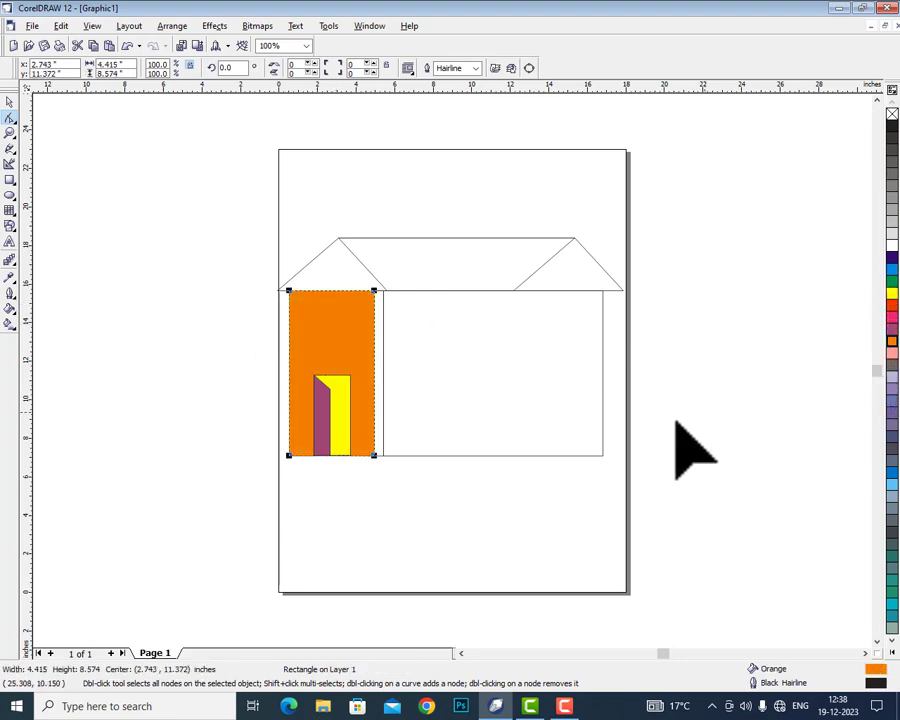
Fill the wide right wall with orange and the narrow strip between the two walls with magenta
click(496, 455)
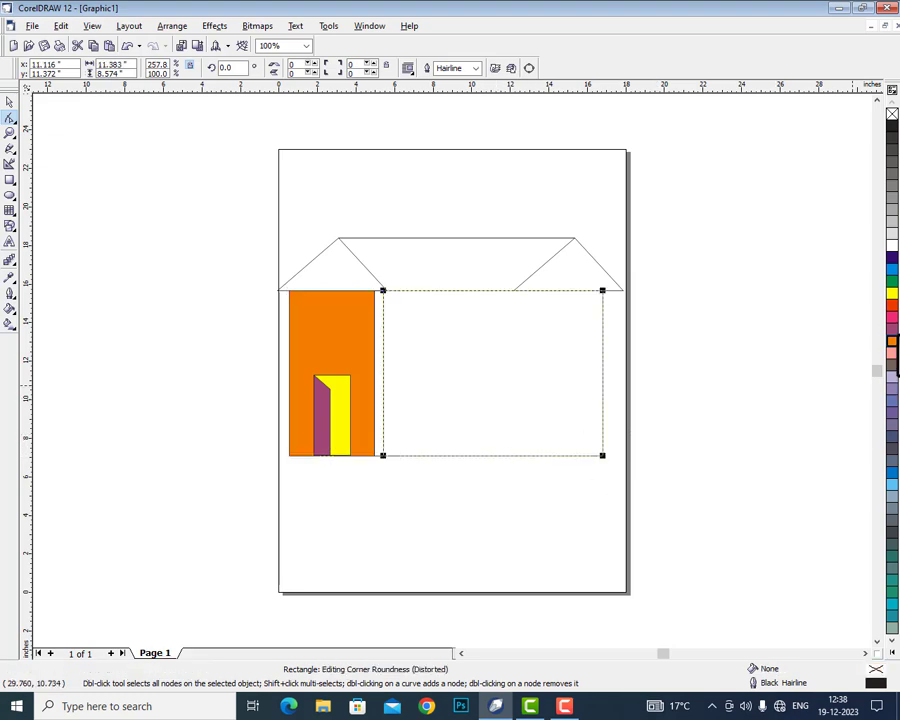
click(893, 342)
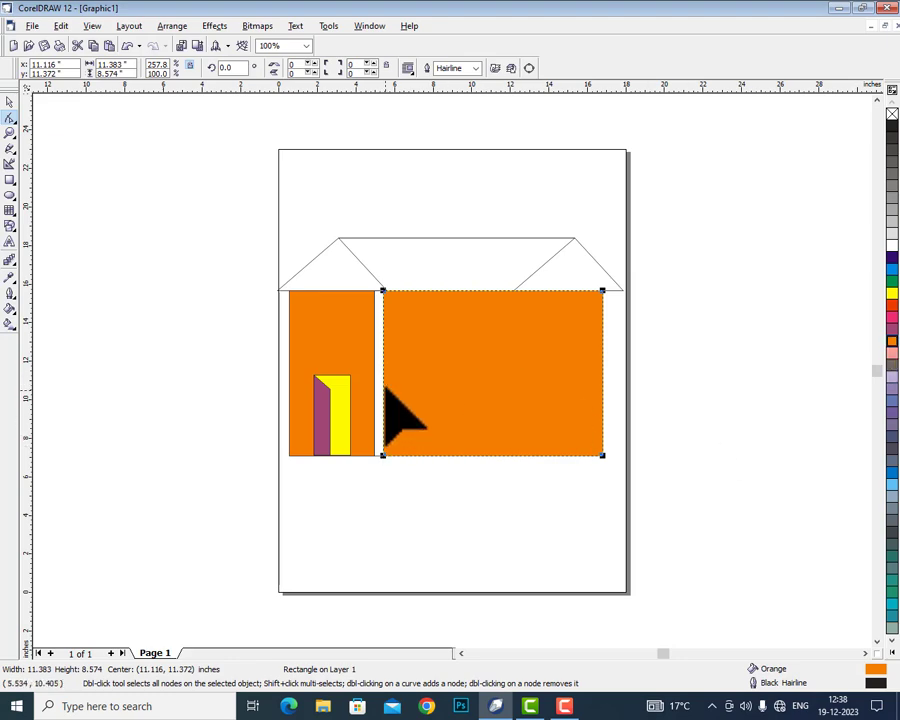
click(378, 457)
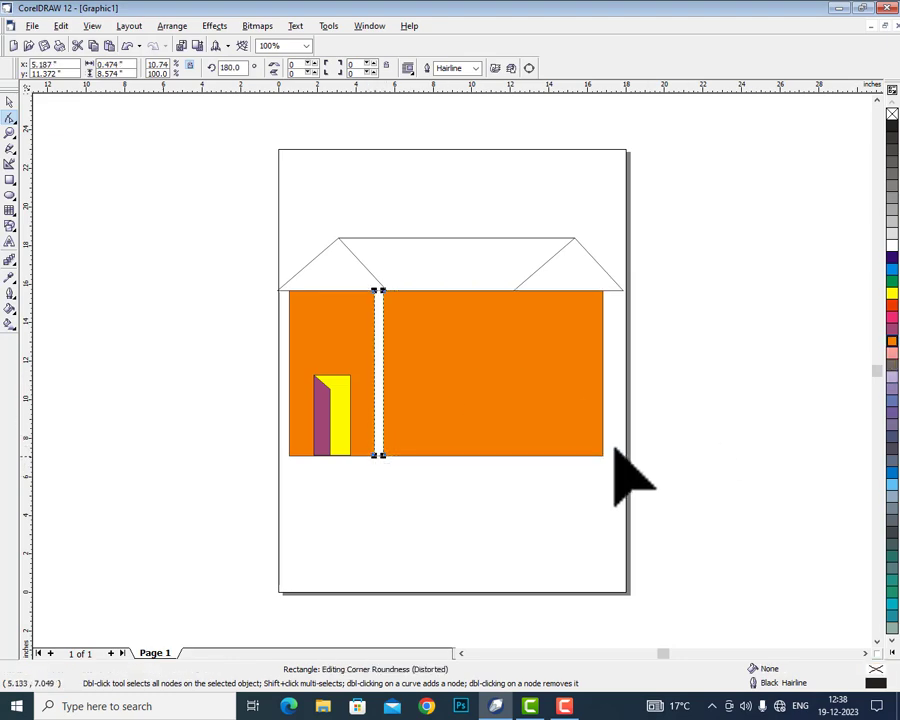
click(891, 320)
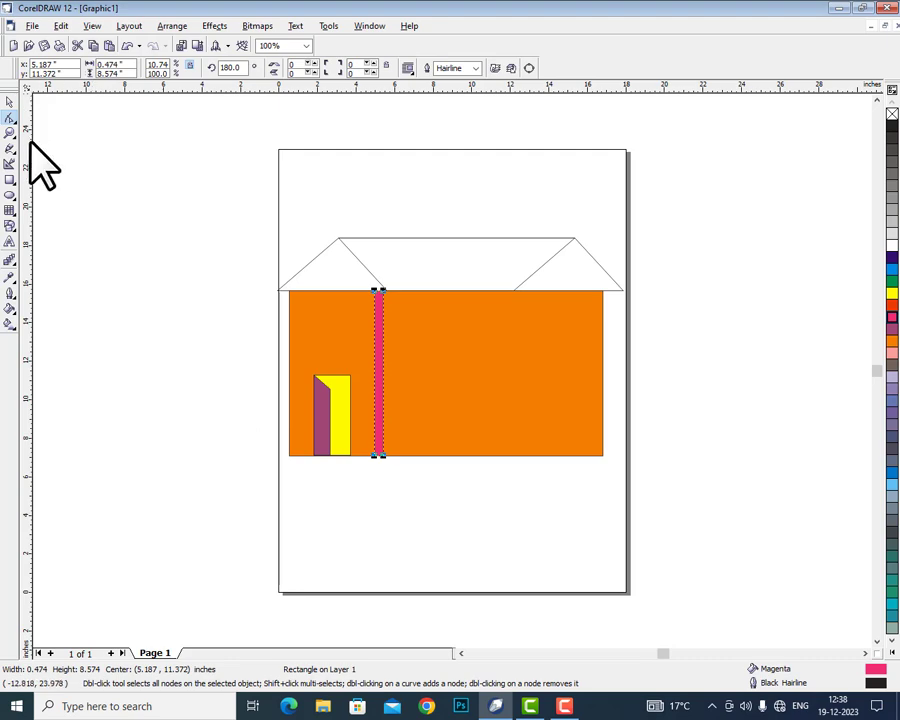
Draw a window about 5.4 by 2.7 inches in the middle of the right wall and fill it with yellow
click(9, 181)
drag(441, 349, 546, 401)
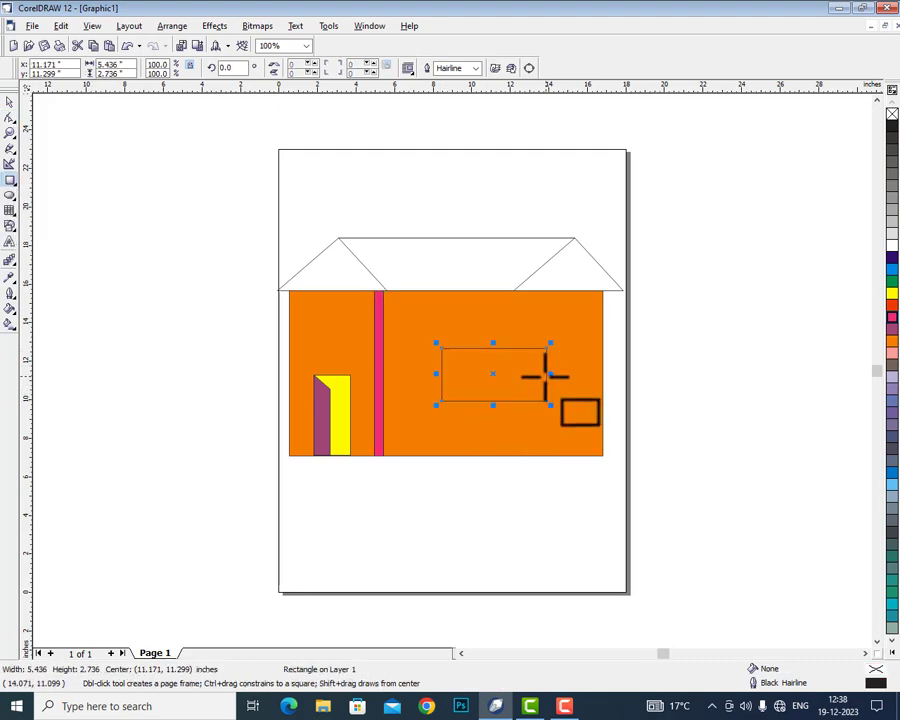
click(893, 293)
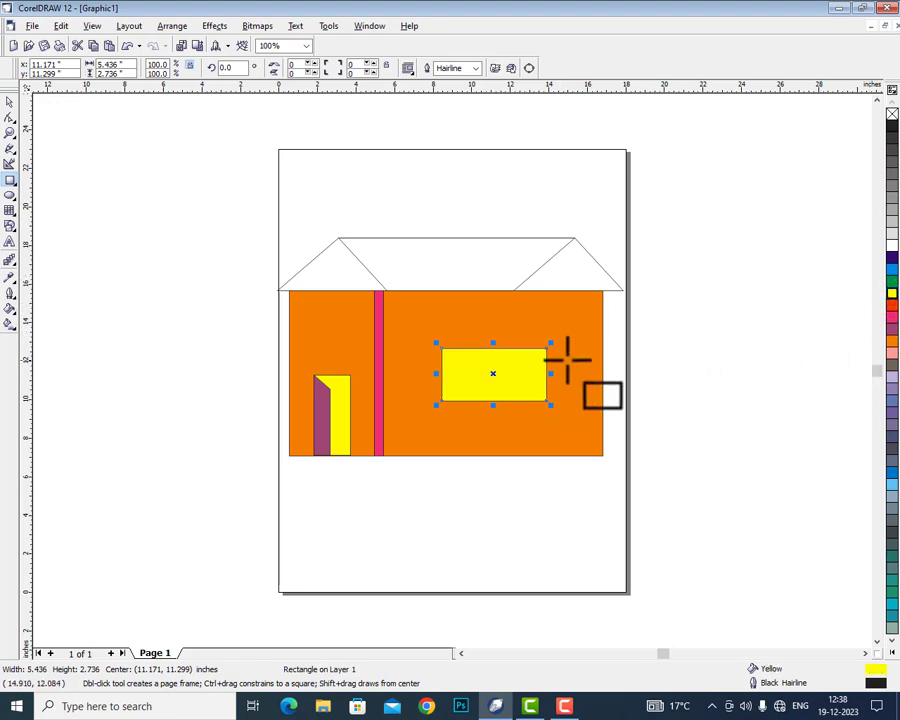
Add a centred copy of the window narrowed to about 0.3 inches as a vertical bar and fill it with purple
drag(550, 376, 500, 380)
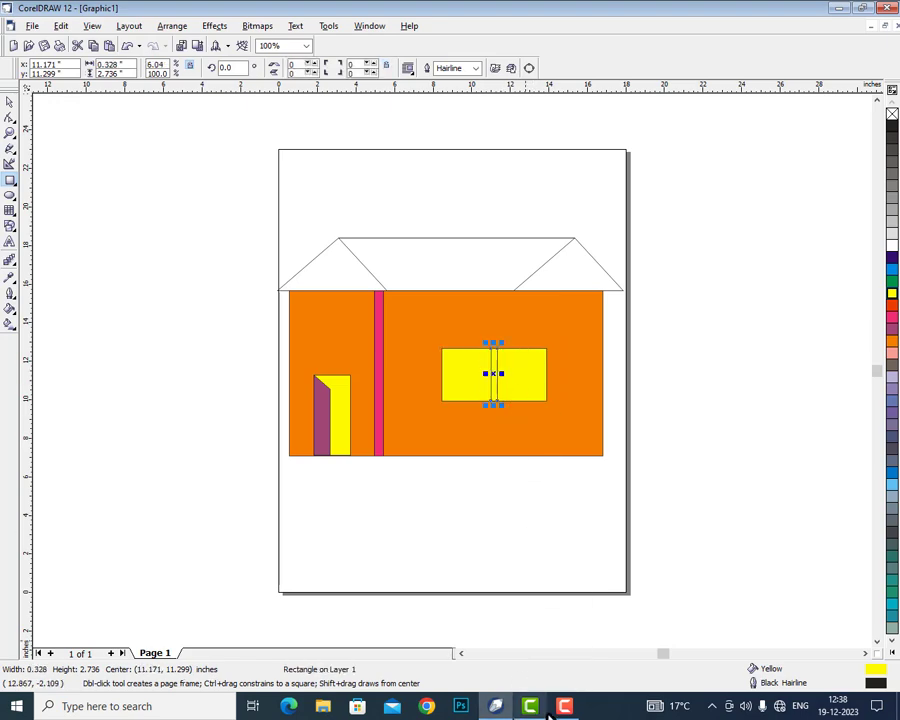
click(564, 706)
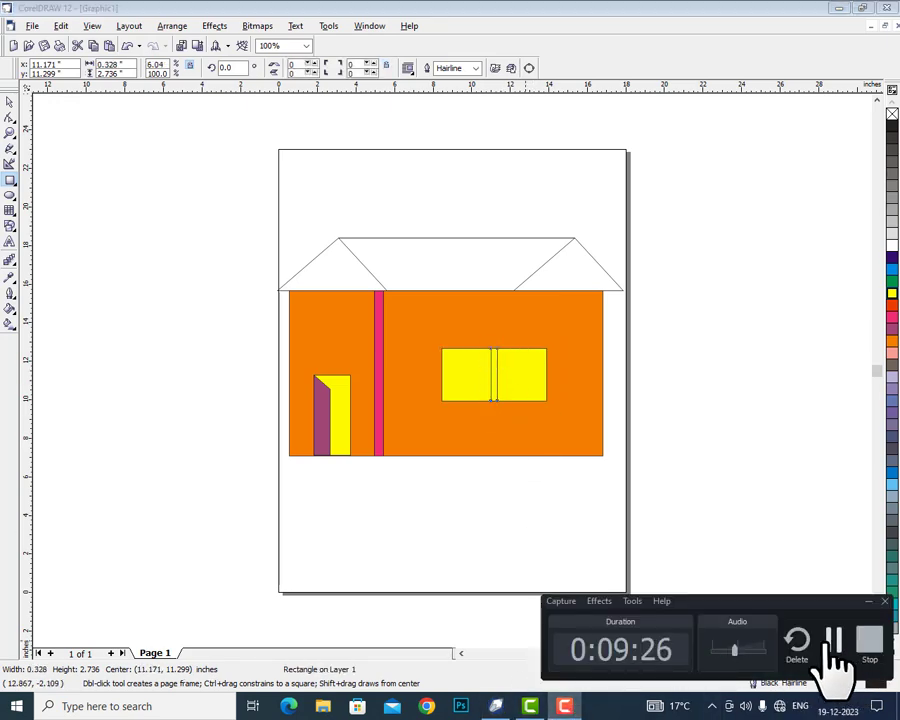
click(832, 643)
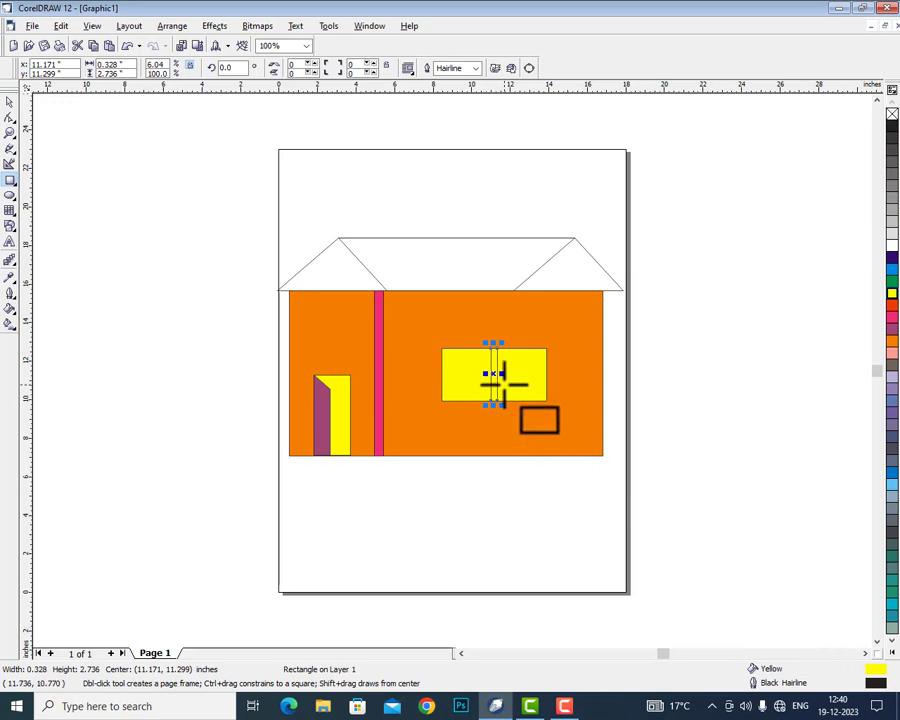
click(891, 332)
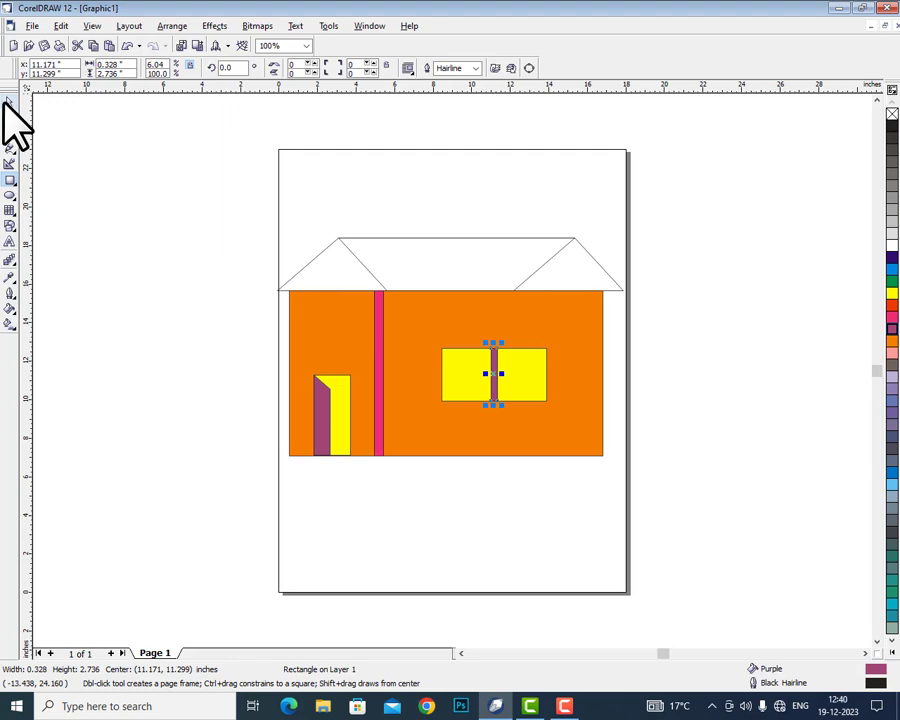
Add a centred copy of the window reduced to about 0.4 inches high as a horizontal bar and fill it with purple
click(9, 101)
click(515, 380)
drag(494, 340, 494, 369)
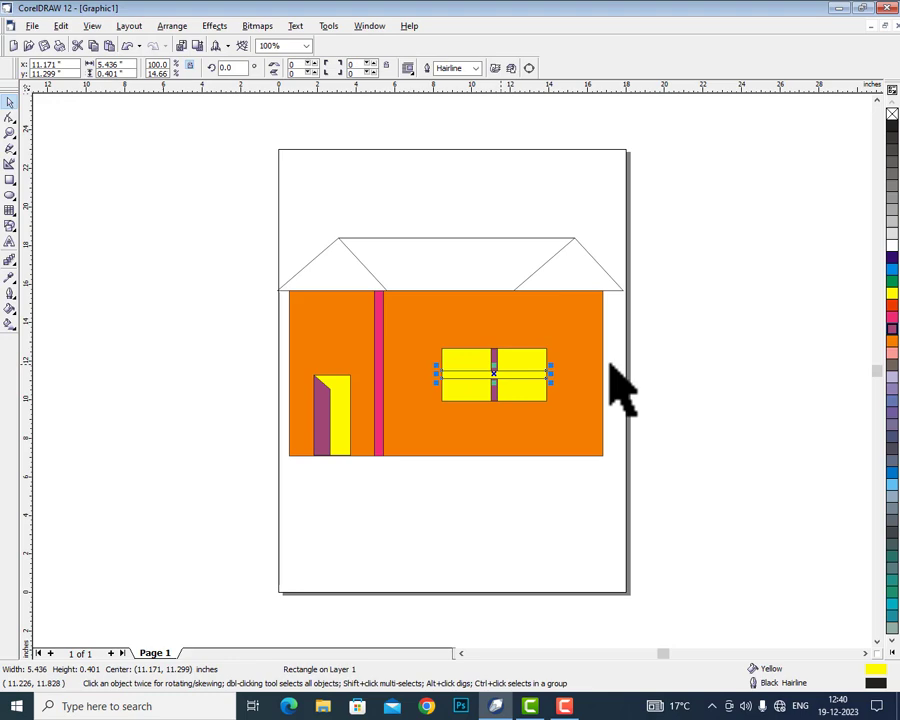
click(893, 336)
click(782, 378)
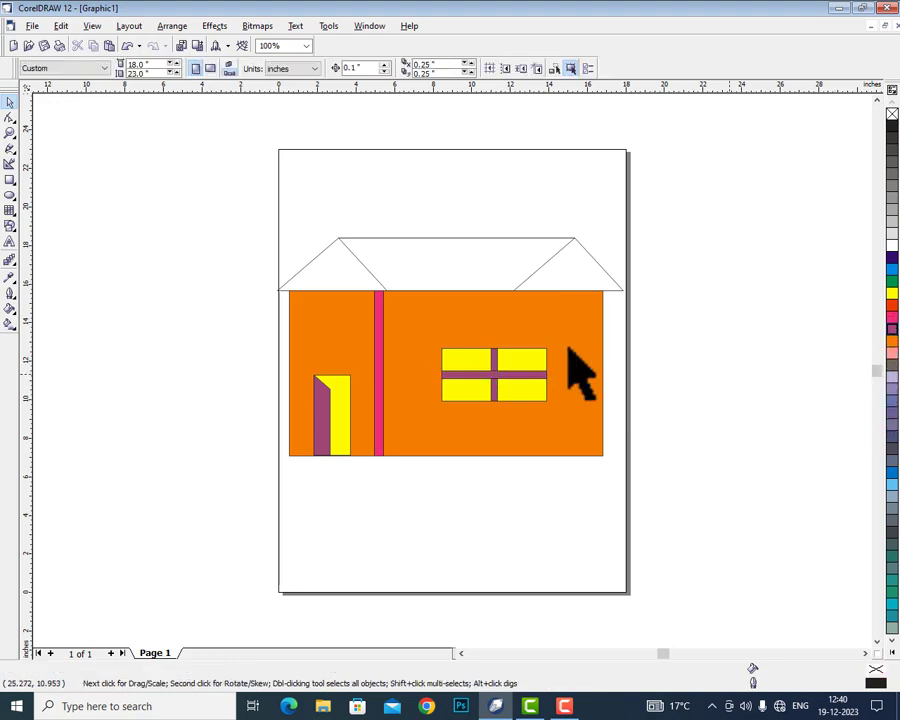
Fill the large slanted roof section with blue and the gable at its left end with grey-brown
click(556, 240)
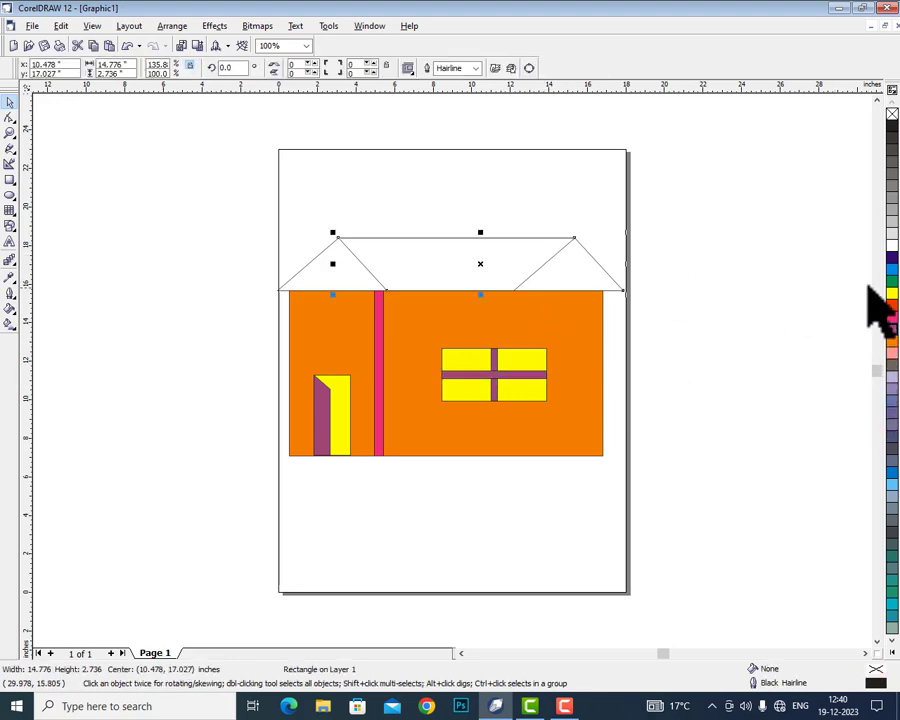
click(892, 260)
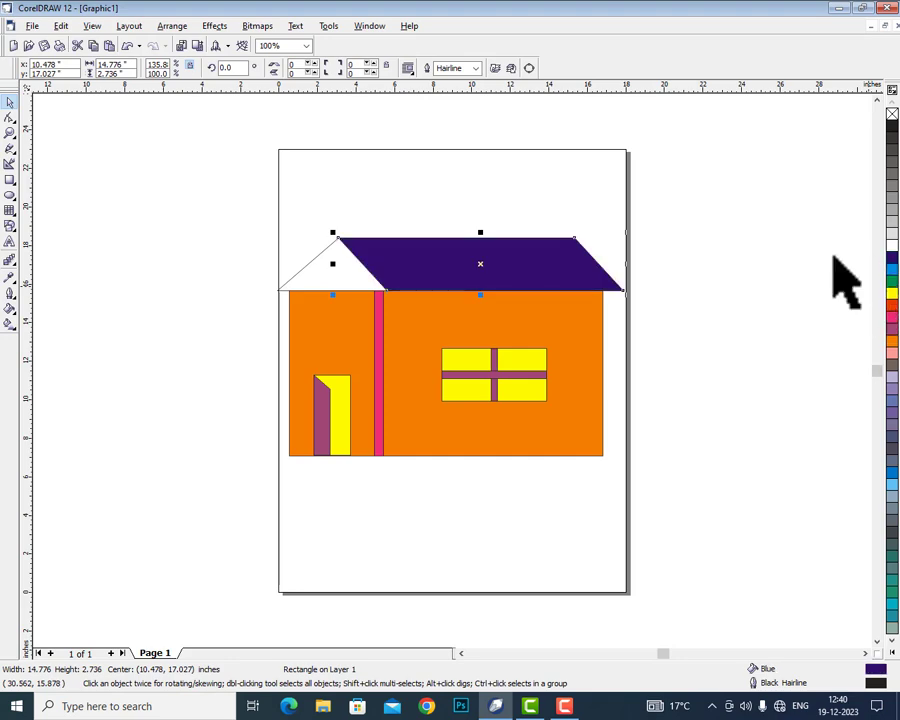
click(322, 279)
click(889, 368)
click(784, 352)
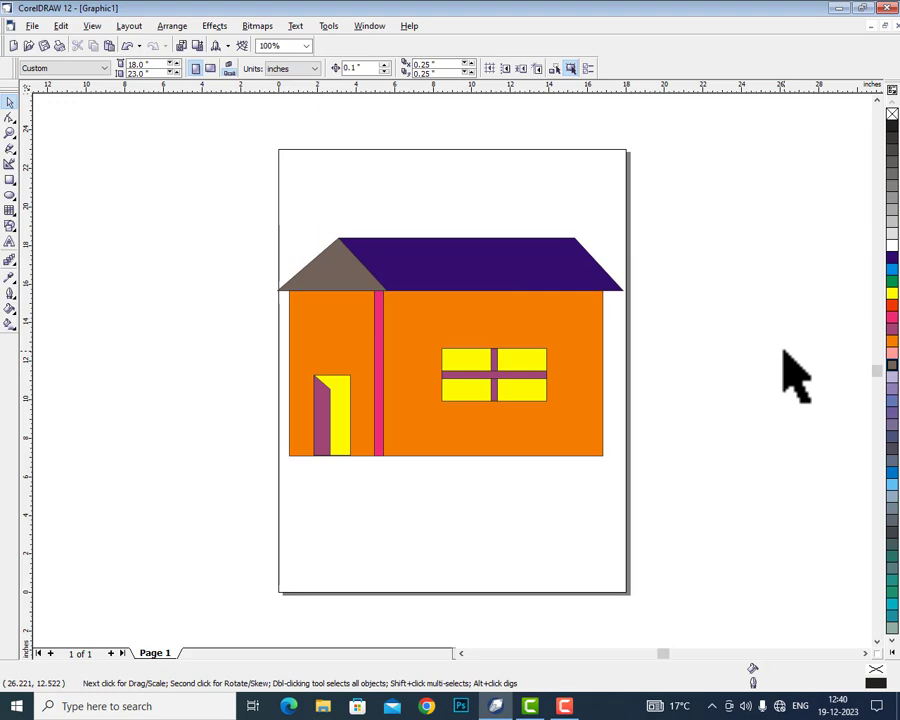
Delete the whole house and draw a rectangle about 10.7 by 16.7 inches on the empty page
drag(221, 211, 676, 502)
key(Delete)
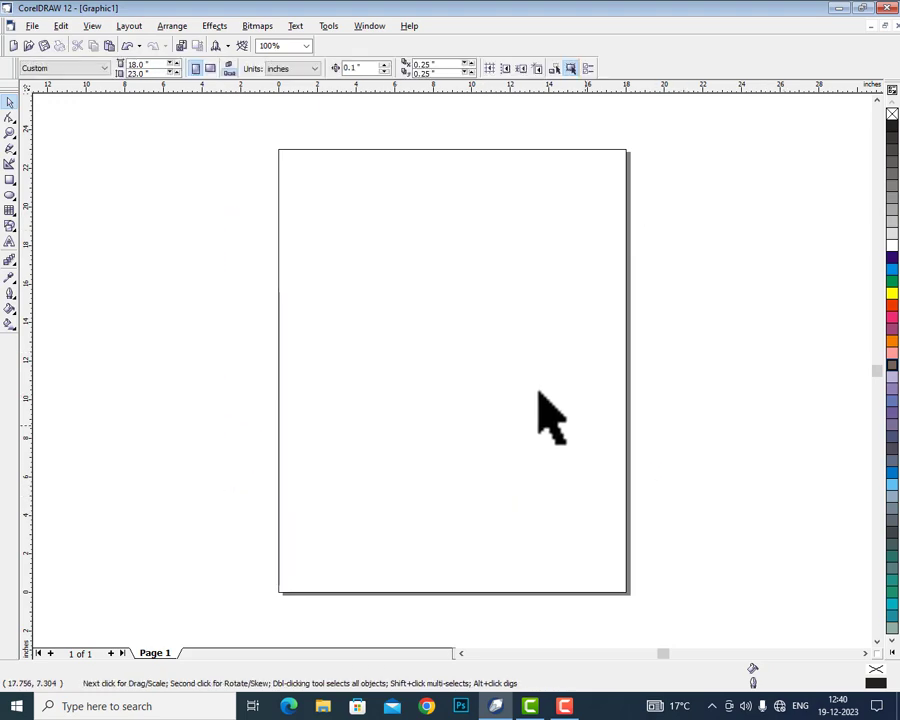
click(10, 179)
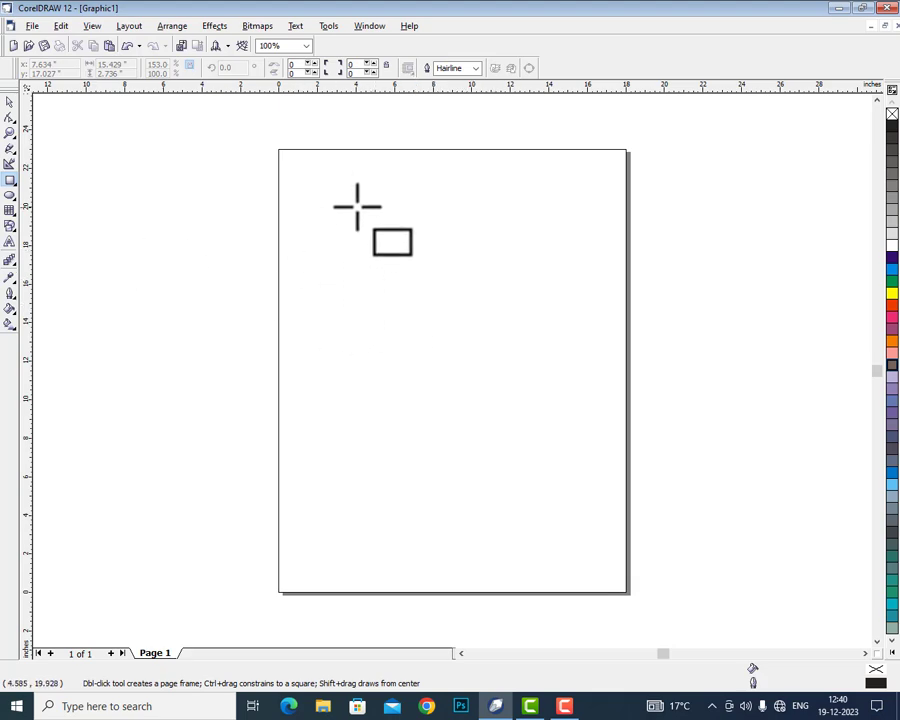
drag(342, 205, 410, 311)
drag(458, 373, 548, 527)
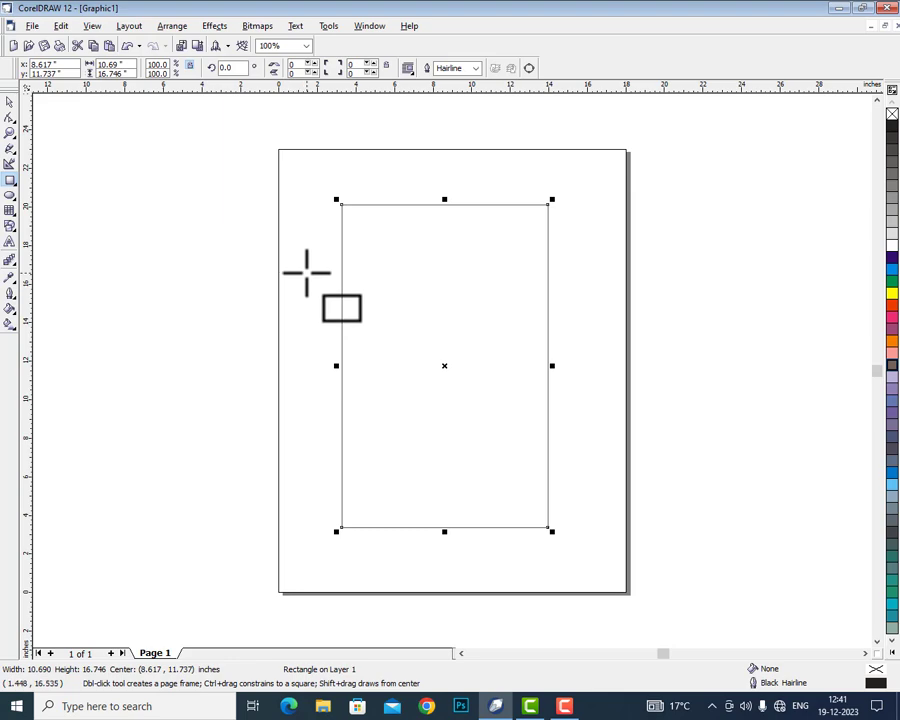
Try a line of placeholder artistic text in Algerian across the page's upper left corner and remove it
click(12, 243)
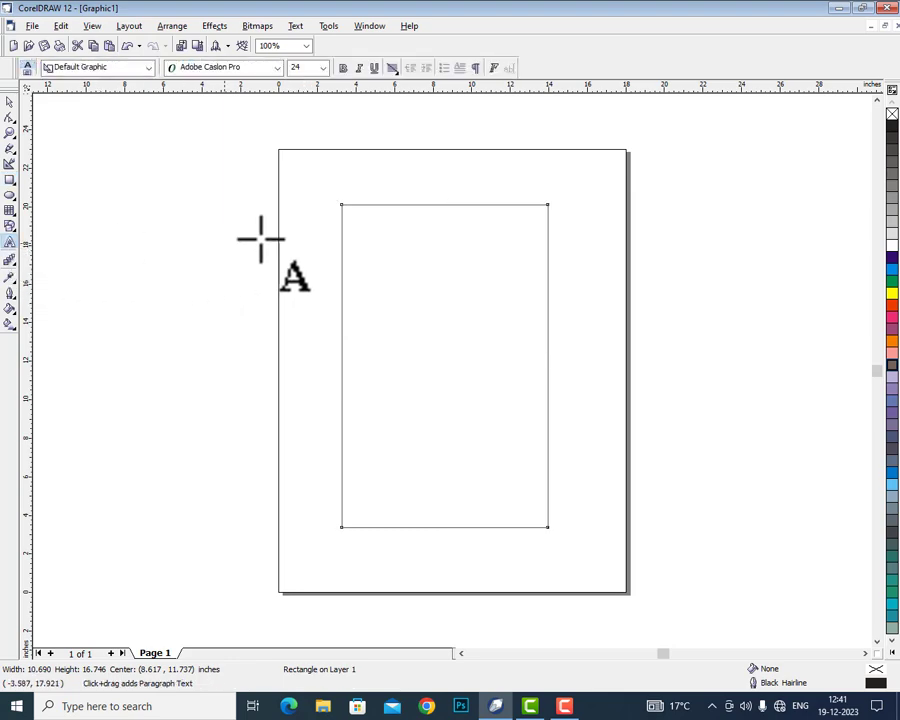
click(234, 156)
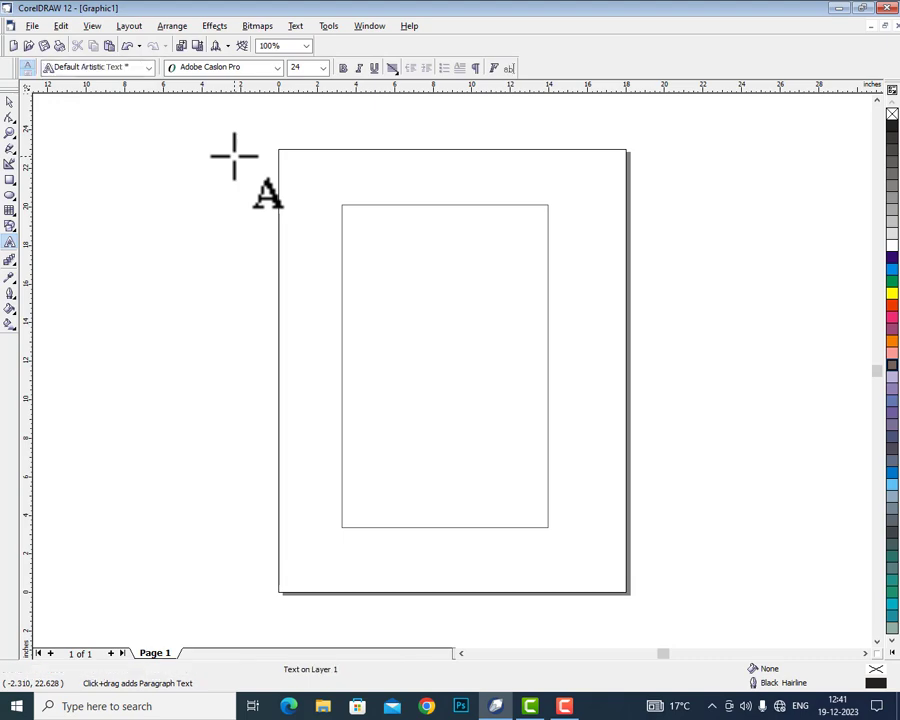
click(276, 67)
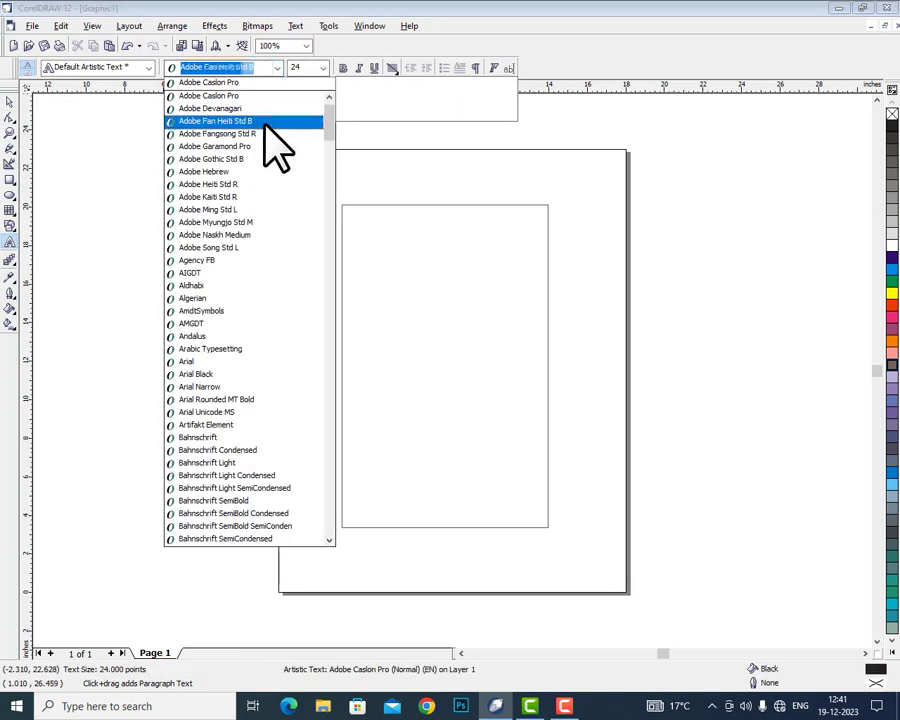
click(244, 298)
text(f df sdfsd sd sdf sdf dfd)
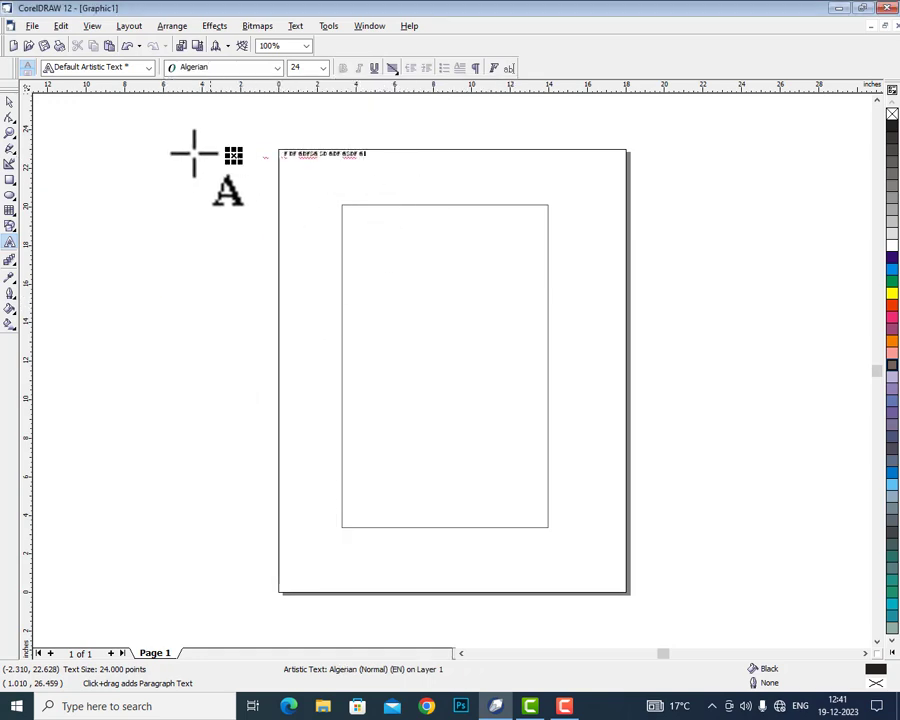
click(9, 101)
click(272, 176)
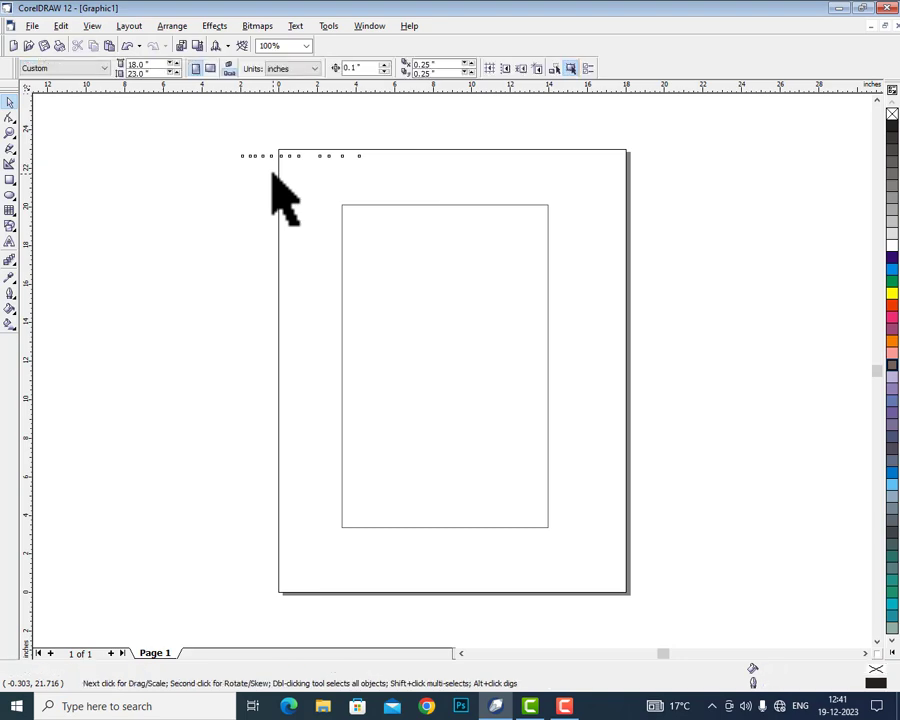
drag(180, 97, 472, 181)
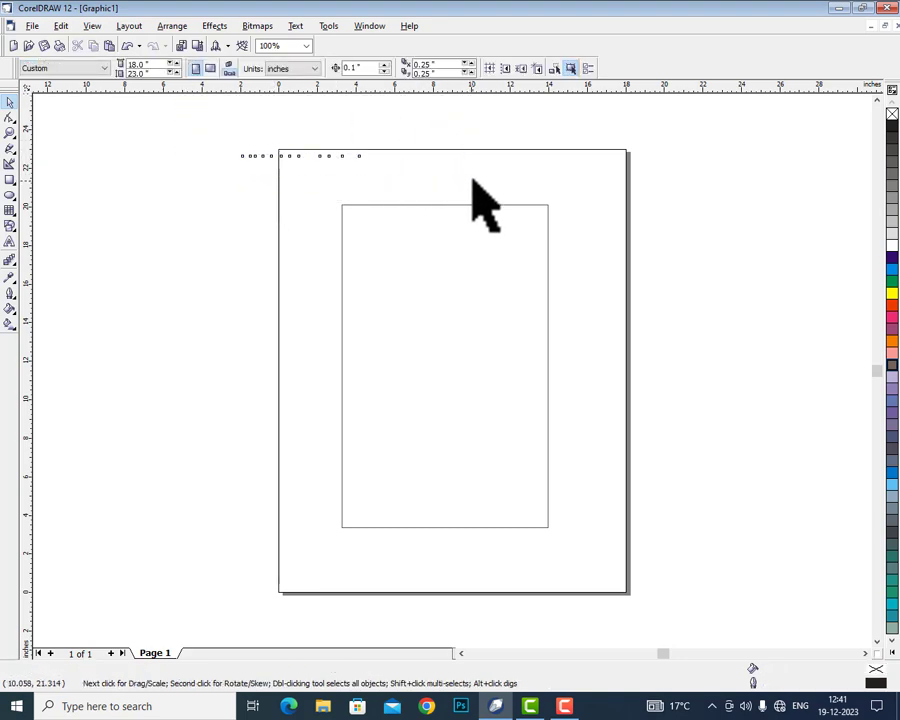
Set Times New Roman as the default font for both artistic and paragraph text
click(9, 241)
click(277, 69)
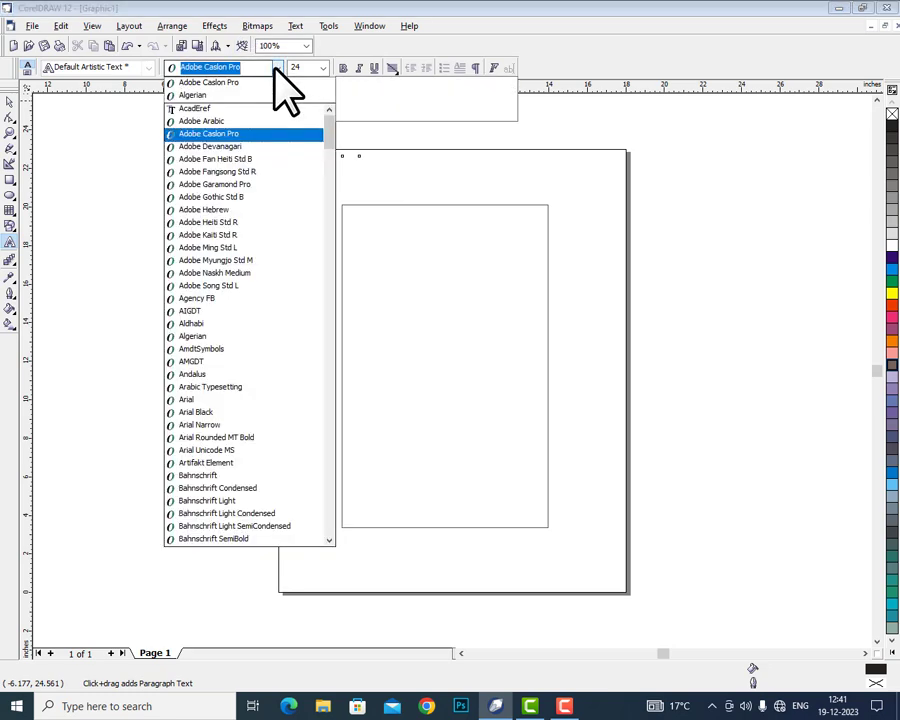
text(t)
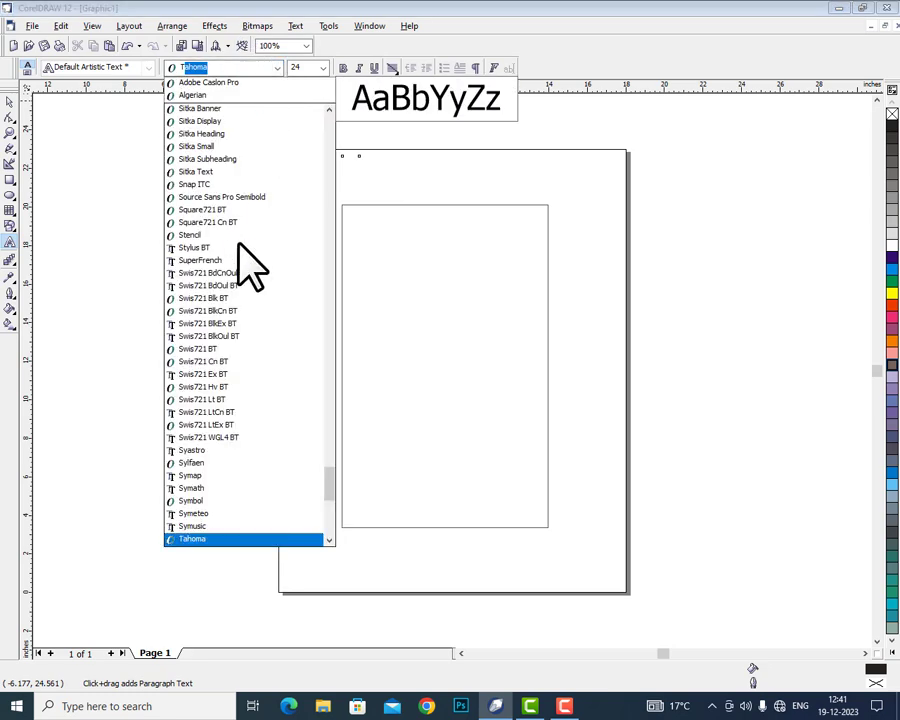
scroll(275, 350, down, 3)
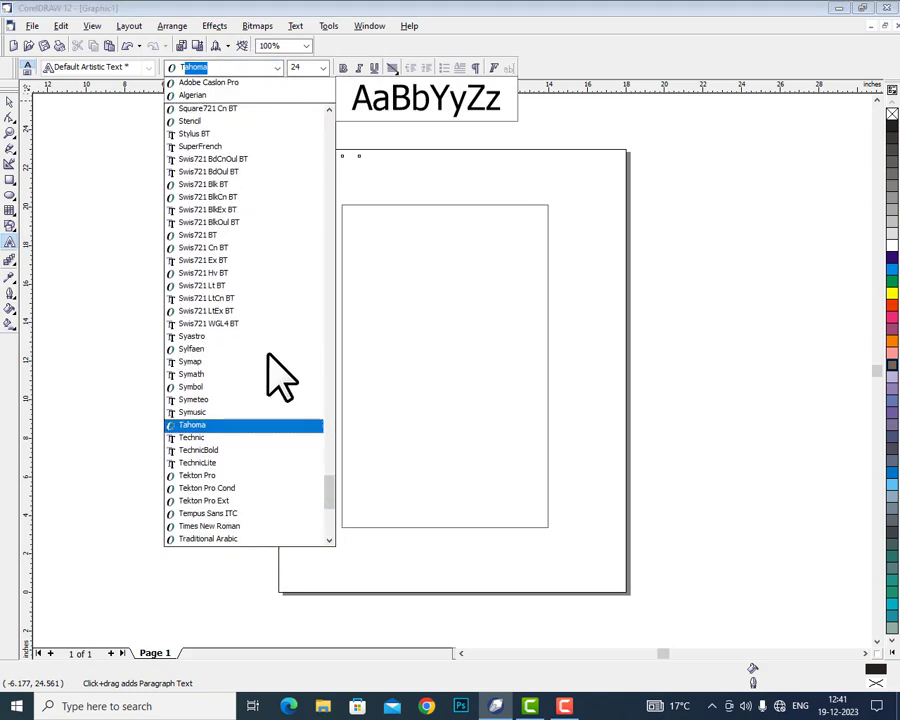
click(237, 526)
click(424, 394)
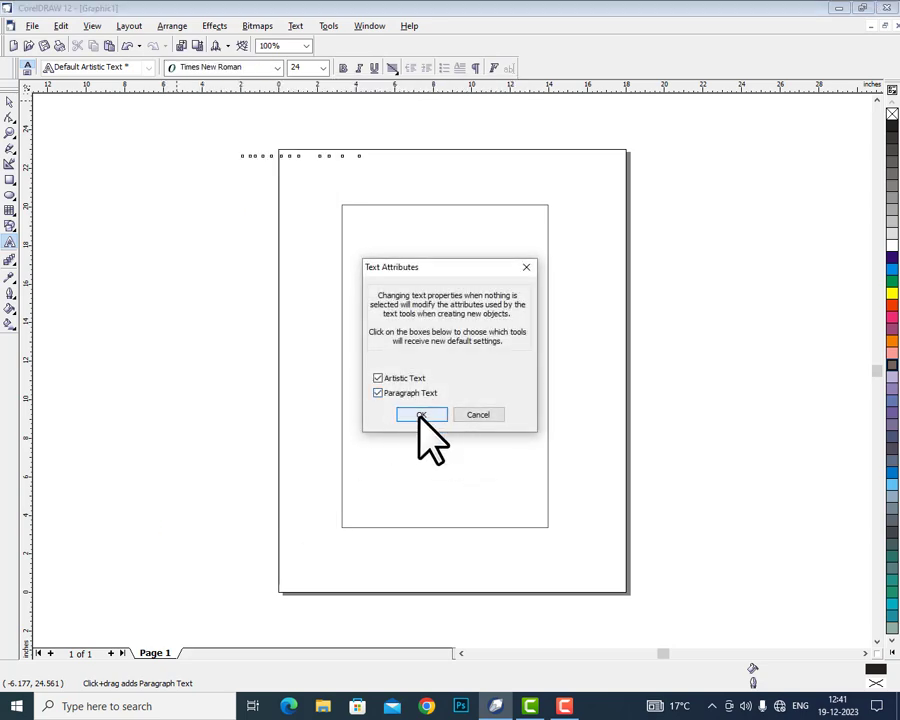
click(421, 415)
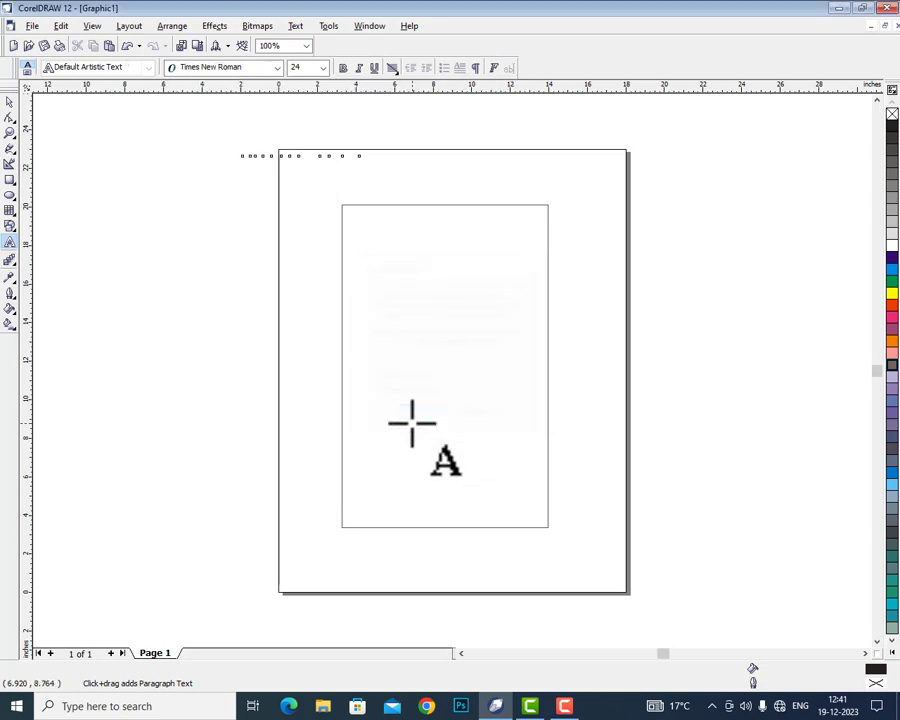
Start paragraph text inside the large rectangle, set its size to 24 points and enter random placeholder words
click(349, 208)
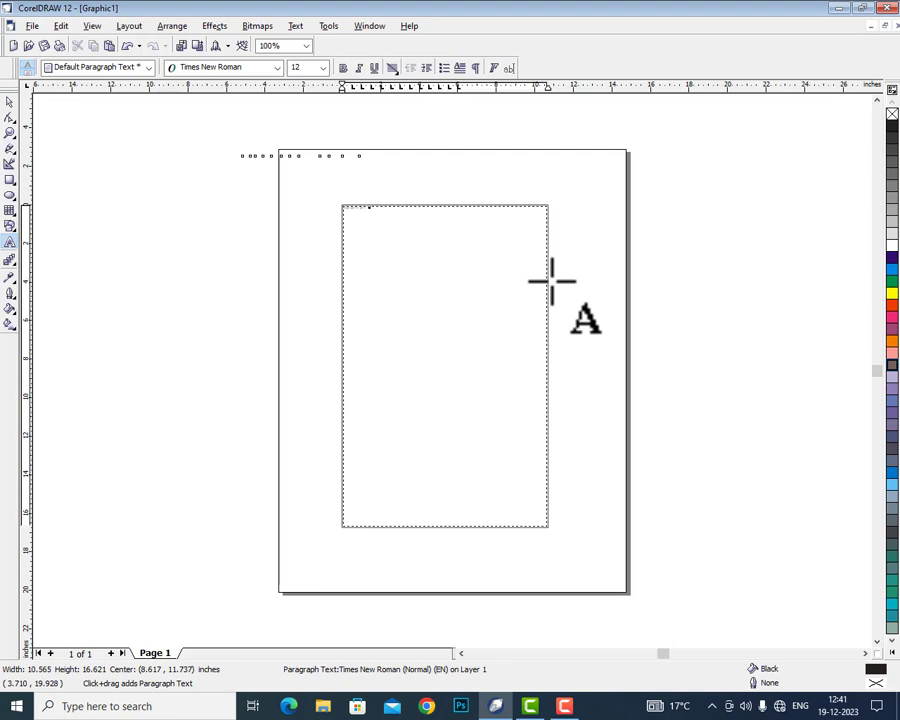
click(322, 67)
click(295, 209)
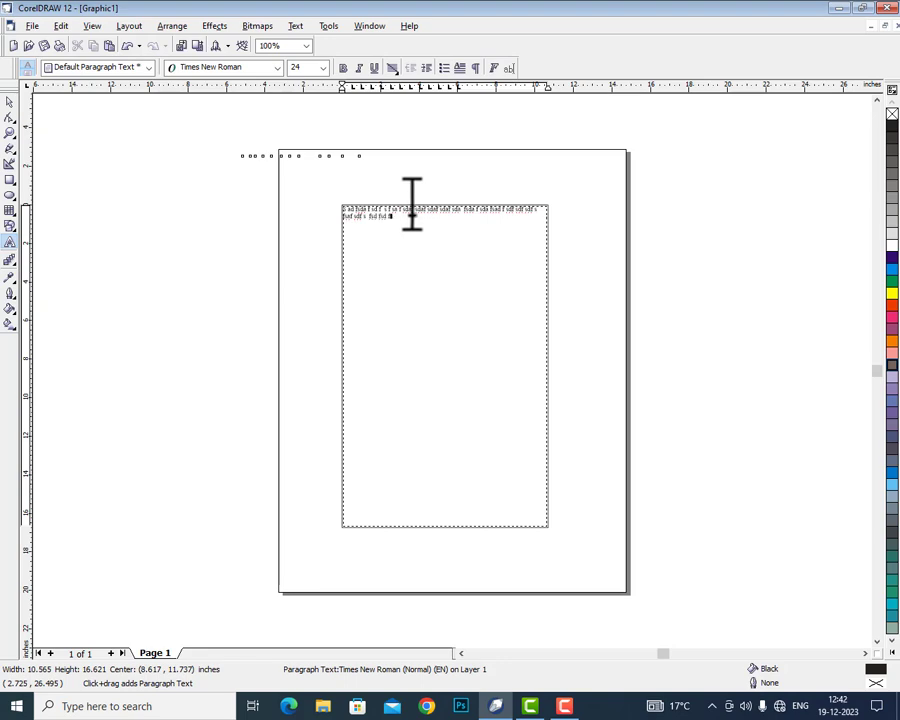
Fill the text frame with repeated copies of the placeholder words and place a rectangle about 2.5 by 2.6 inches over the text's middle
key(ctrl+a)
mouse_move(347, 197)
mouse_down()
mouse_move(383, 210)
mouse_move(345, 202)
mouse_up()
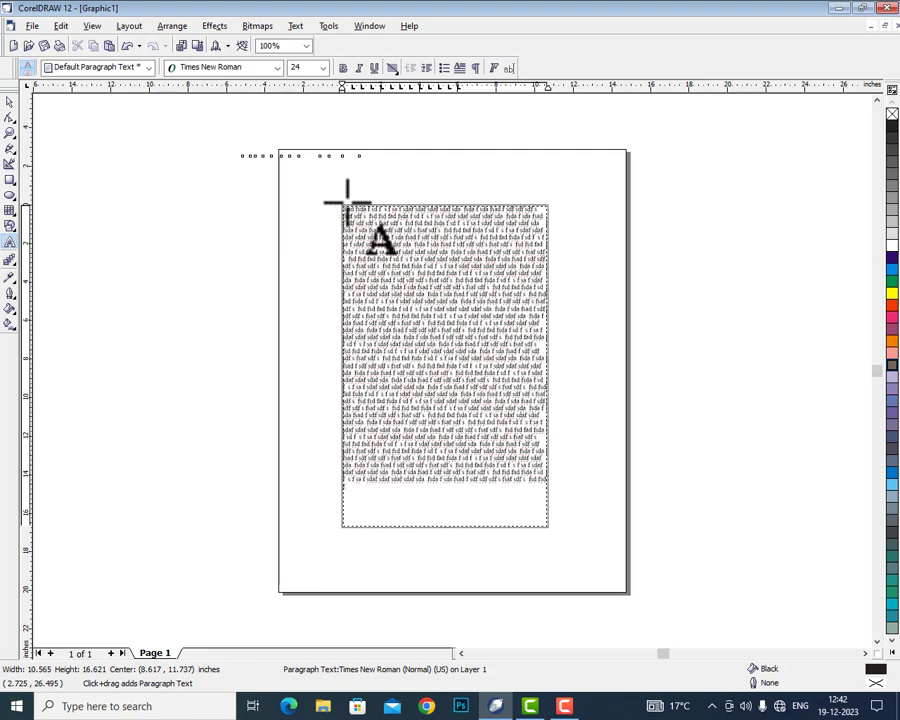
click(9, 180)
drag(222, 270, 270, 322)
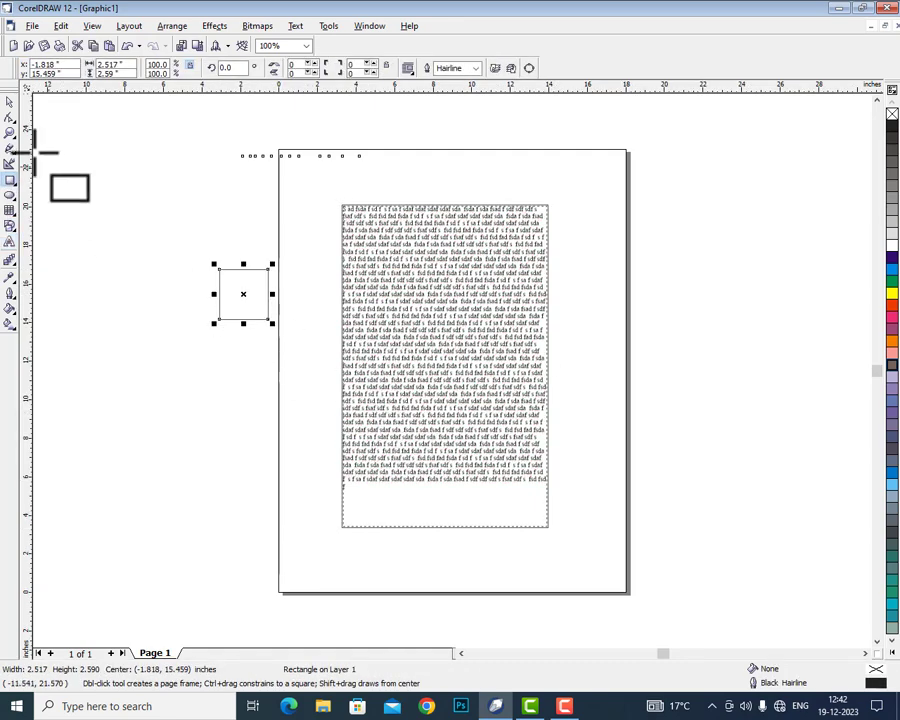
click(9, 101)
drag(248, 294, 448, 346)
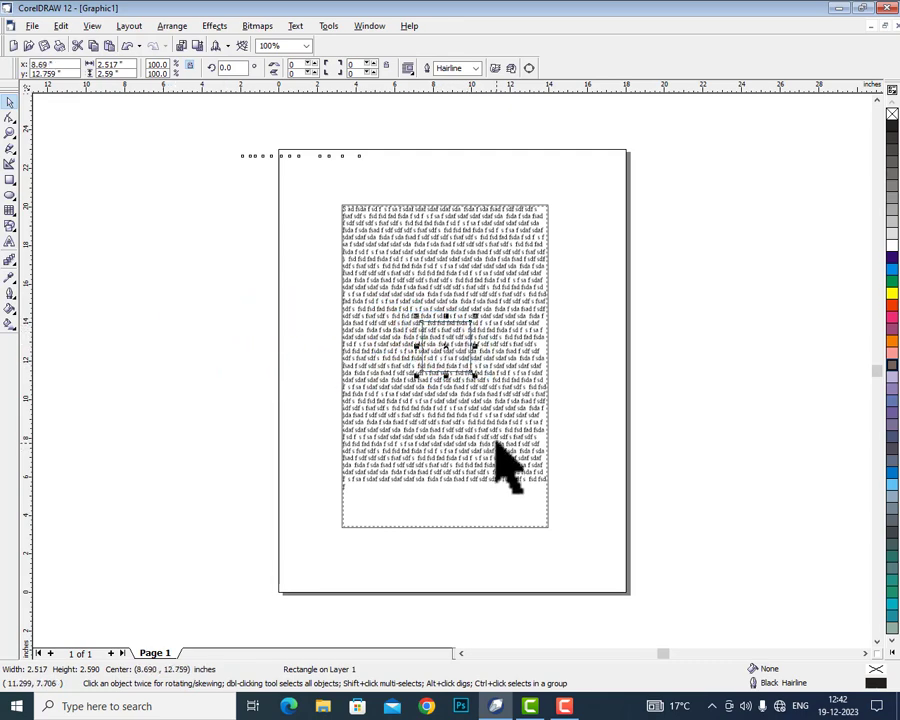
Wrap the paragraph text around the small rectangle with the Square Straddle Text style and its 0.1 inch offset
key(F2)
drag(304, 294, 558, 410)
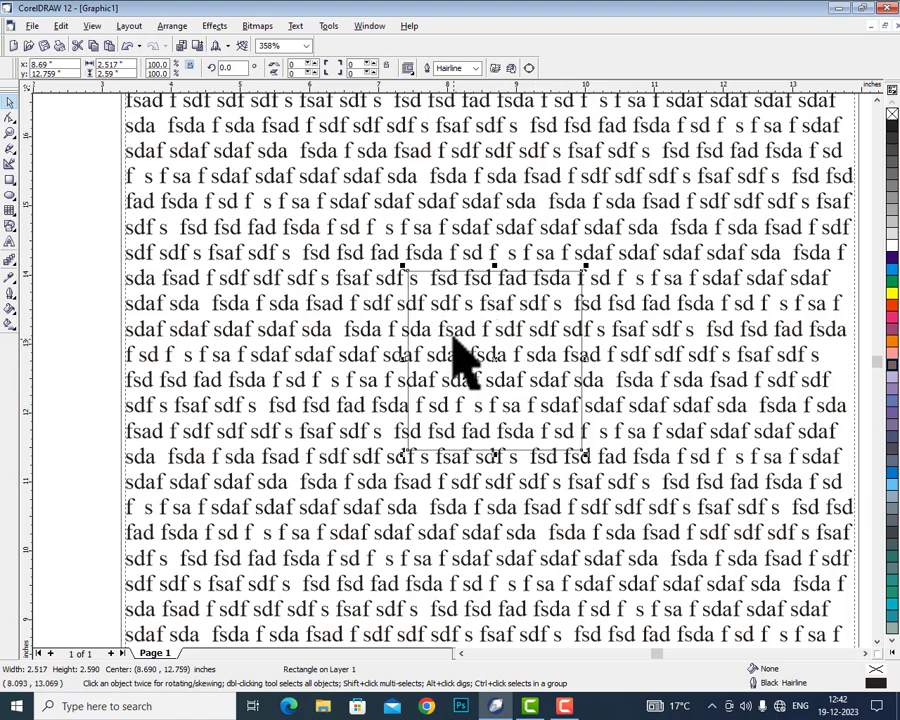
click(409, 68)
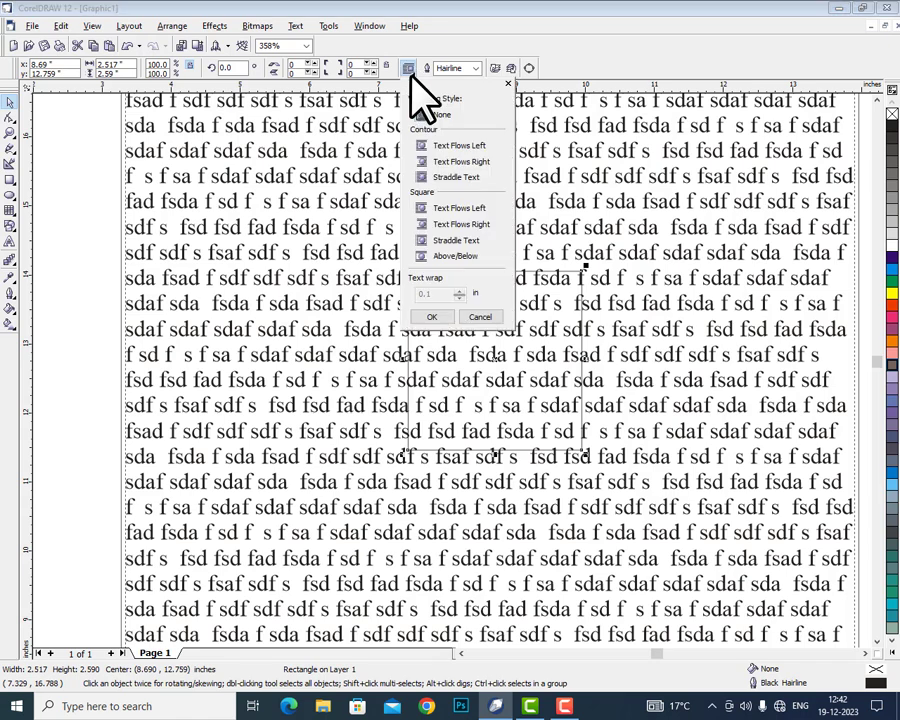
click(456, 240)
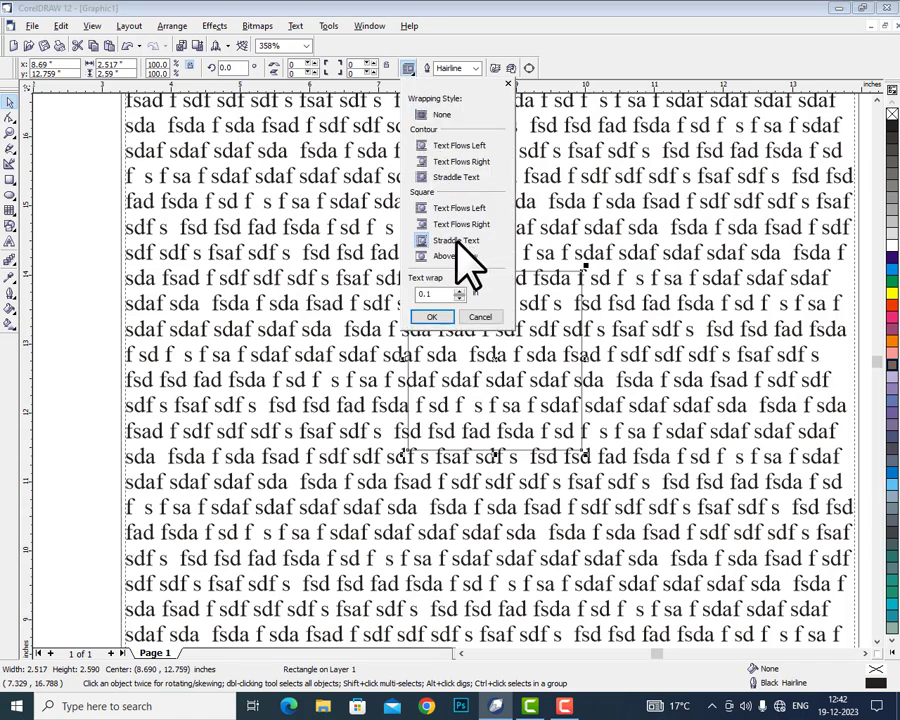
click(432, 318)
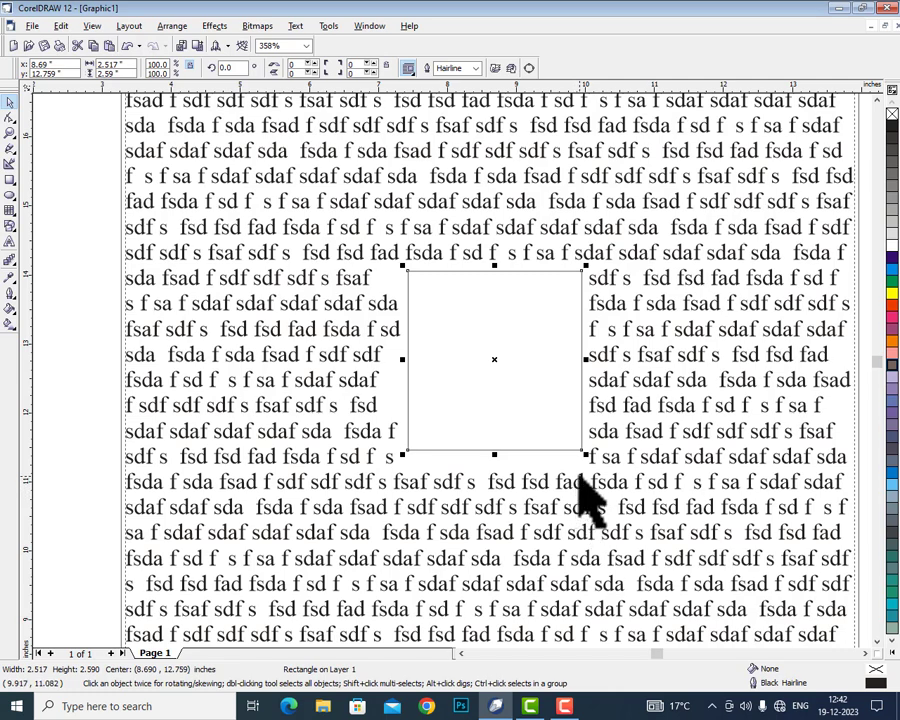
Try Square Text Flows Left wrapping on the small rectangle and return it to Square Straddle Text
click(409, 70)
click(442, 210)
click(433, 317)
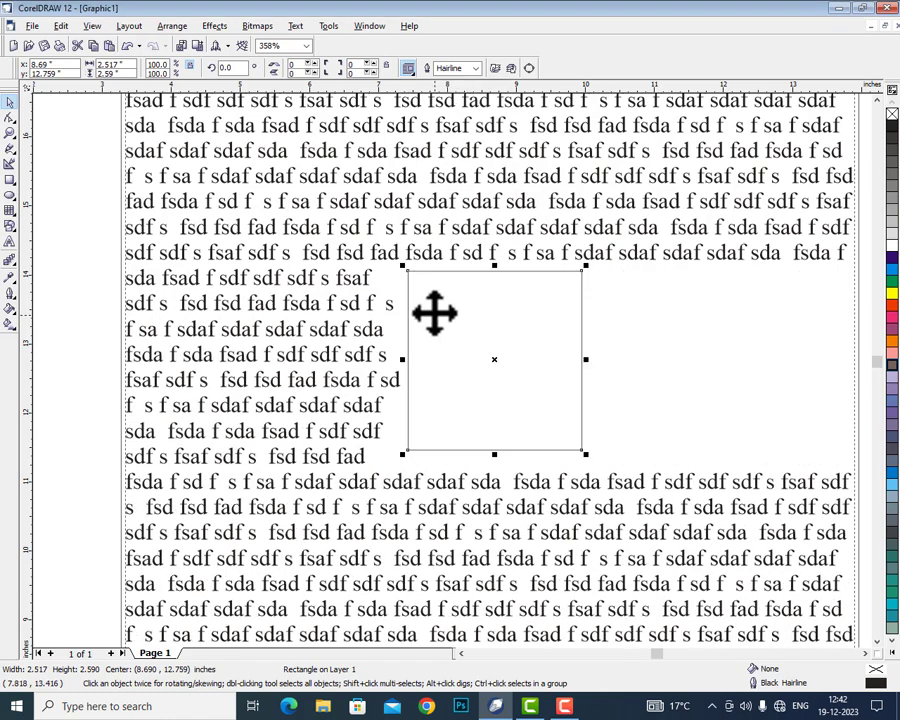
click(410, 68)
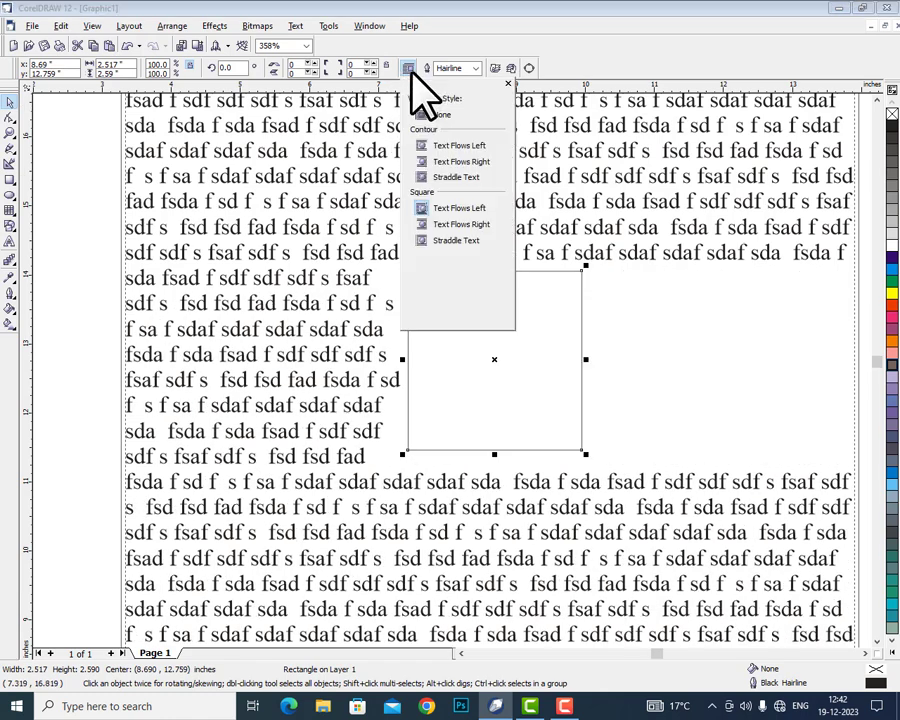
click(449, 241)
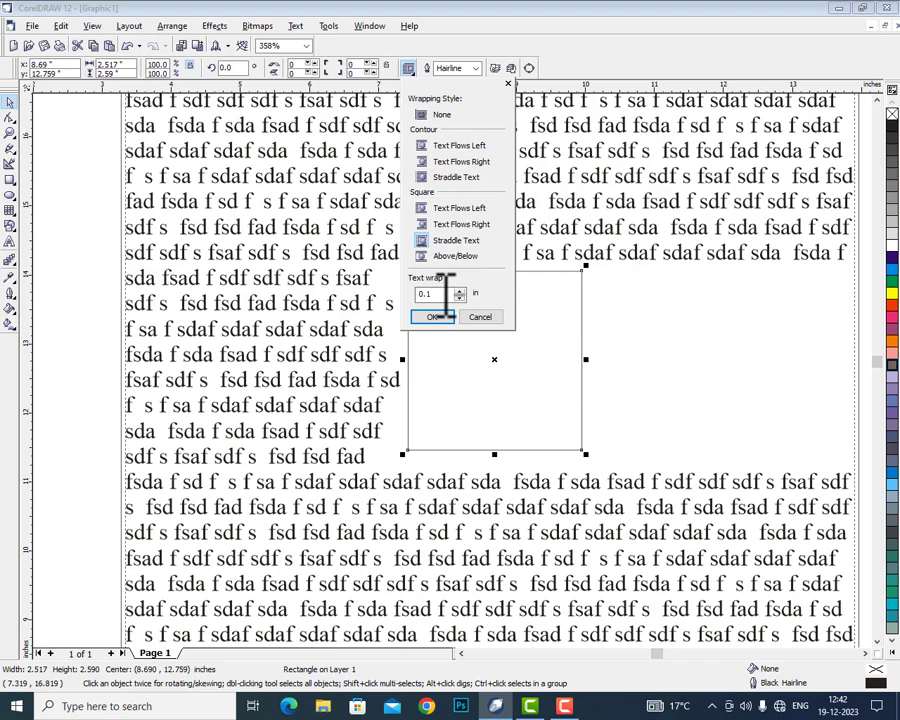
click(432, 317)
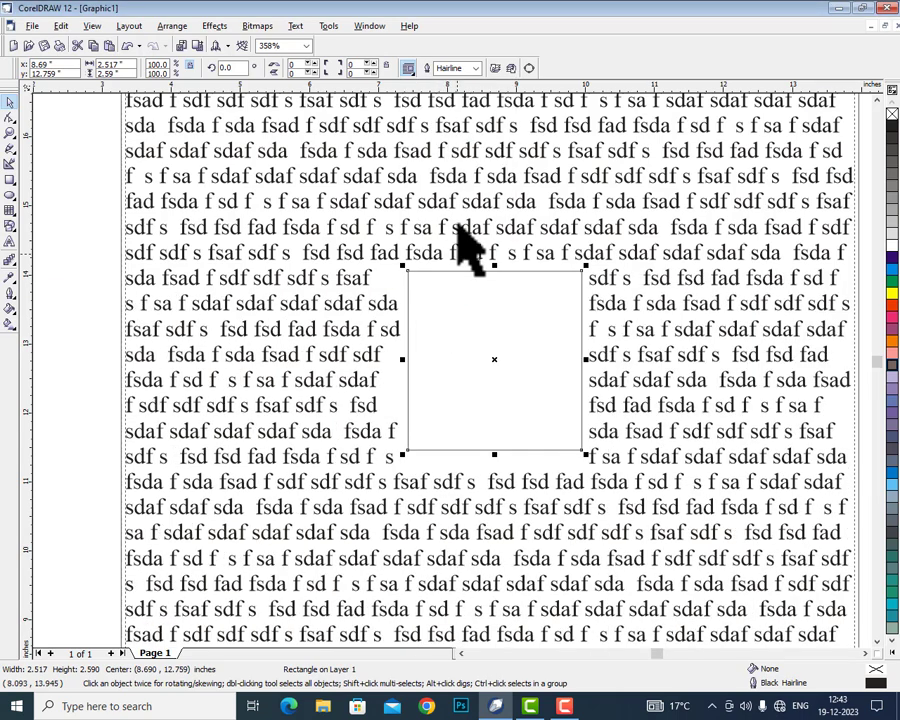
Set the alignment of the paragraph text around the small rectangle to Full
click(12, 242)
click(180, 172)
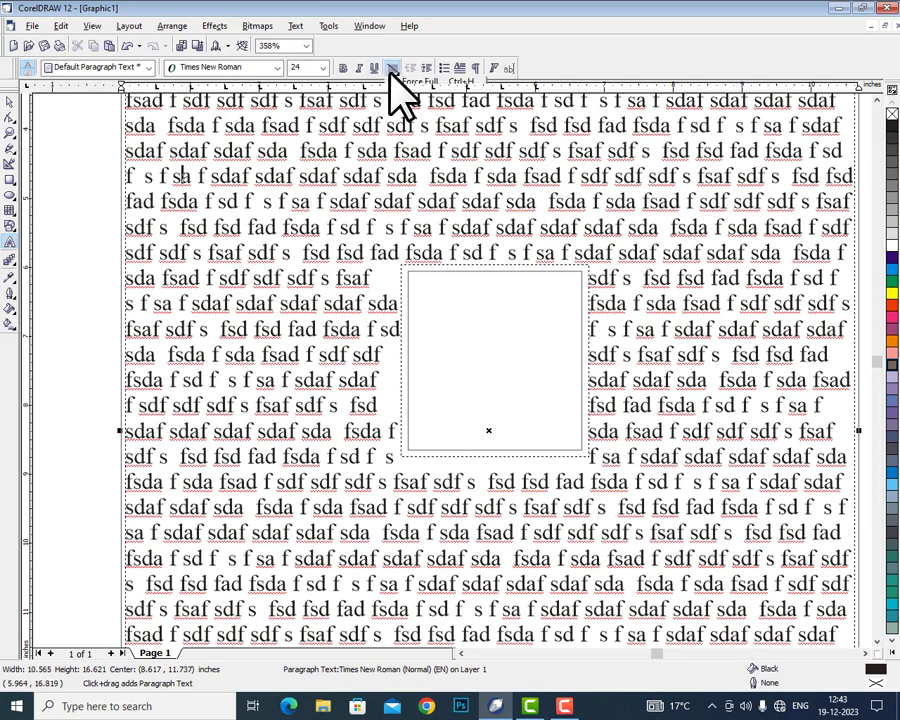
click(392, 68)
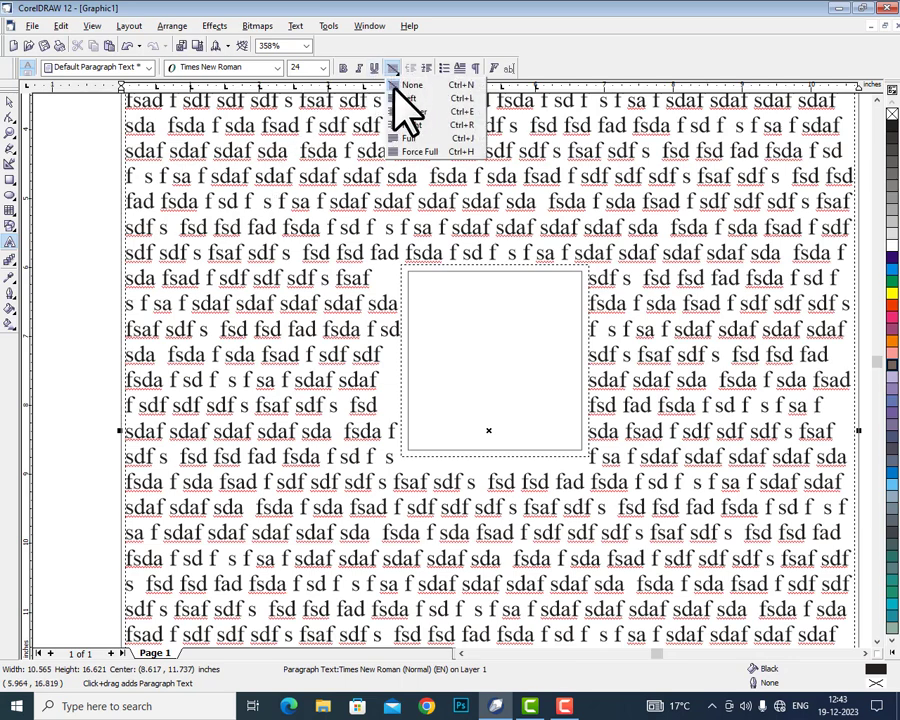
click(410, 138)
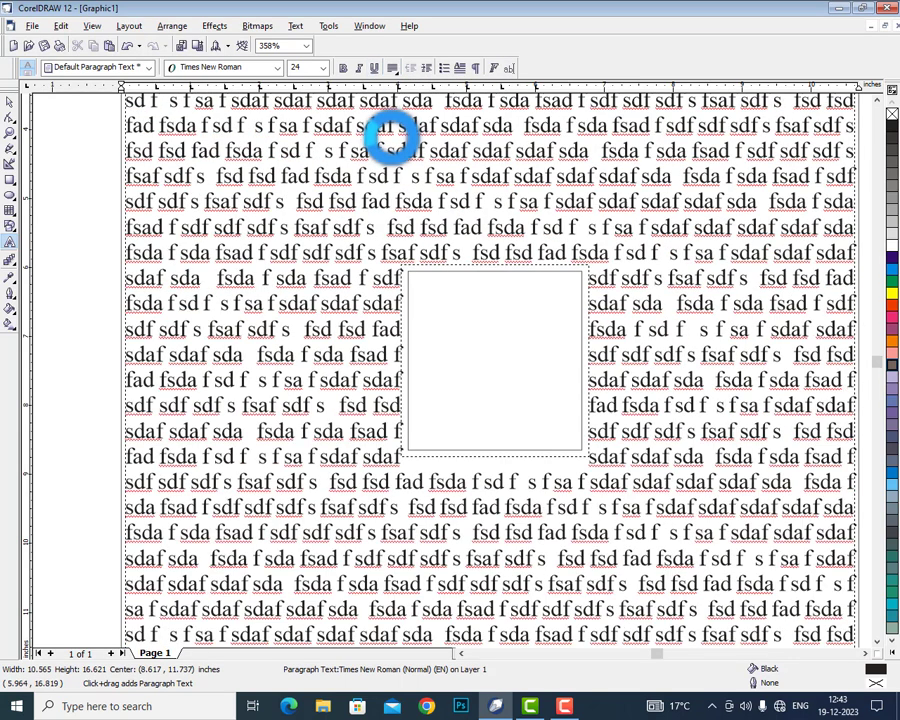
Delete the paragraph text with its large frame and the small rectangle inside it
click(10, 102)
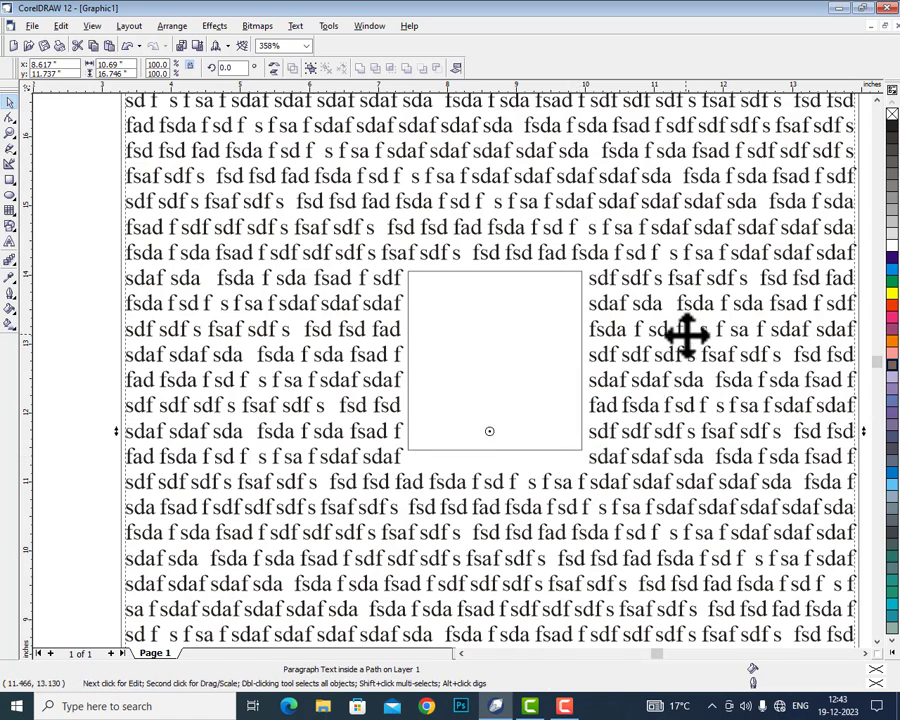
key(Delete)
click(555, 270)
key(Delete)
Draw an upright rectangle about 5.6 by 8.8 inches around the middle of the empty page
key(shift+F4)
scroll(320, 340, down, 1)
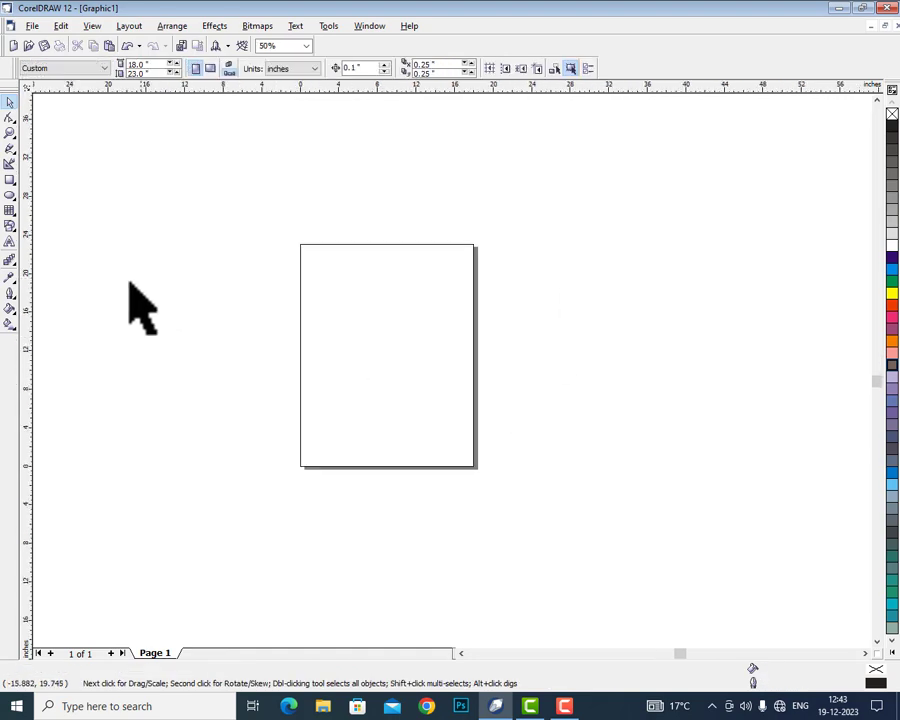
click(9, 180)
drag(359, 317, 415, 404)
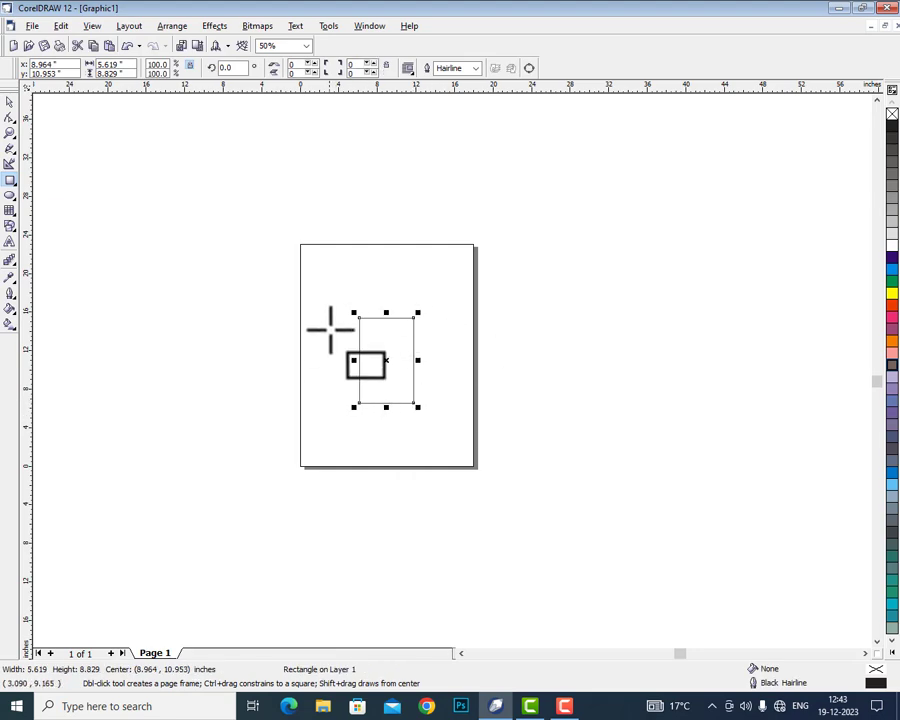
Try random placeholder artistic text running along the rectangle's whole outline and remove the text
click(9, 242)
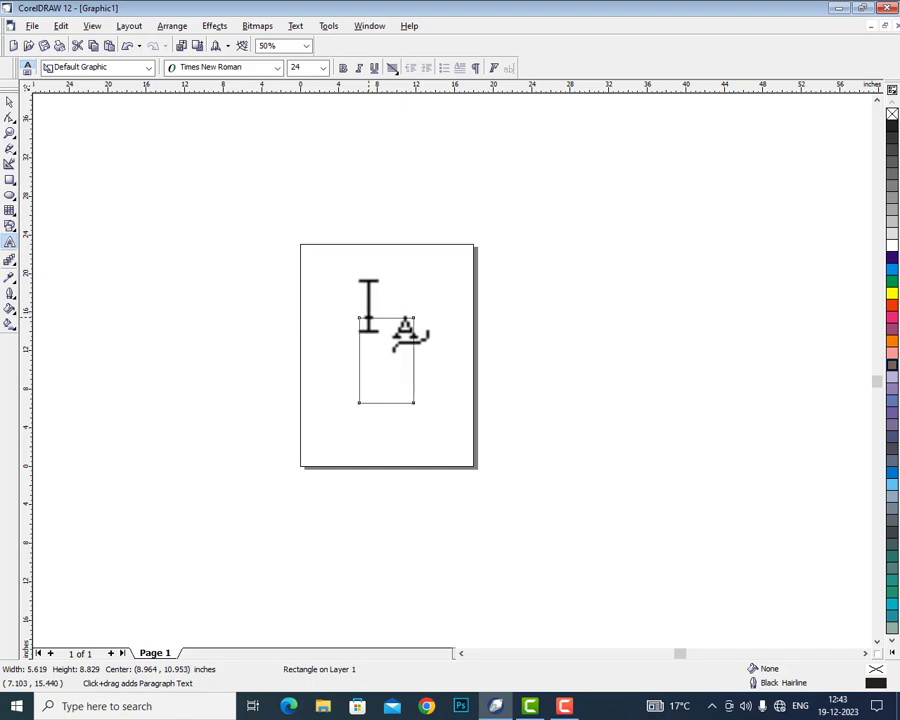
scroll(368, 310, up, 6)
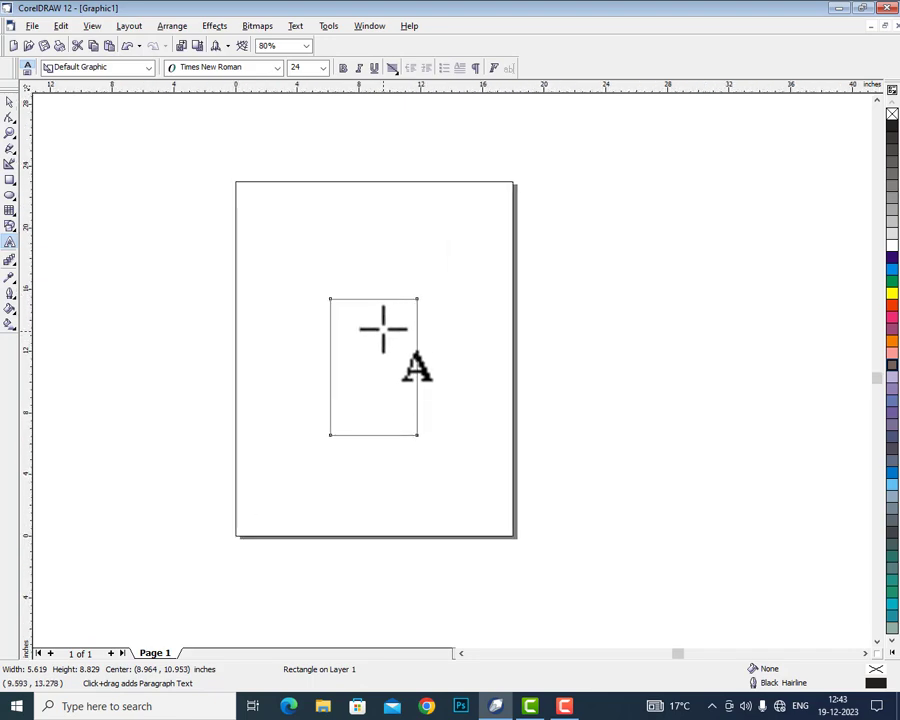
scroll(328, 245, down, 5)
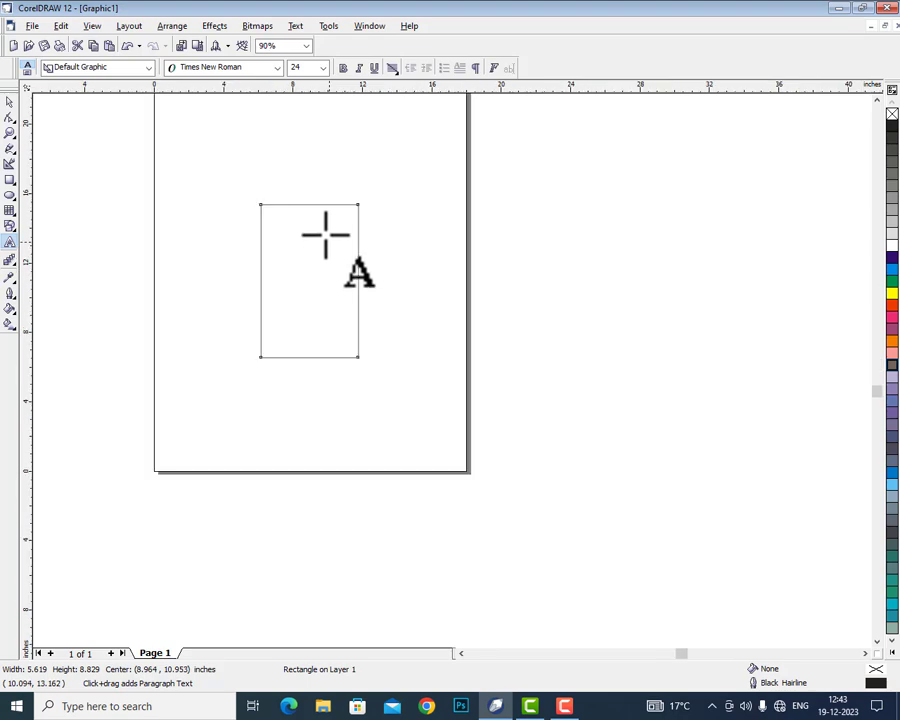
click(281, 204)
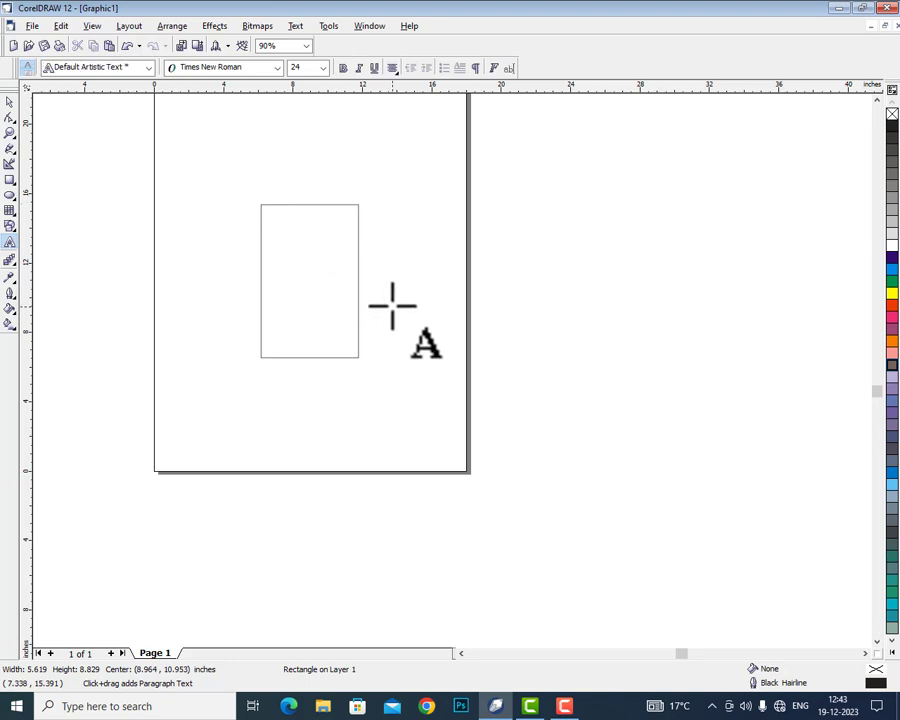
text(sdfsdfsdf)
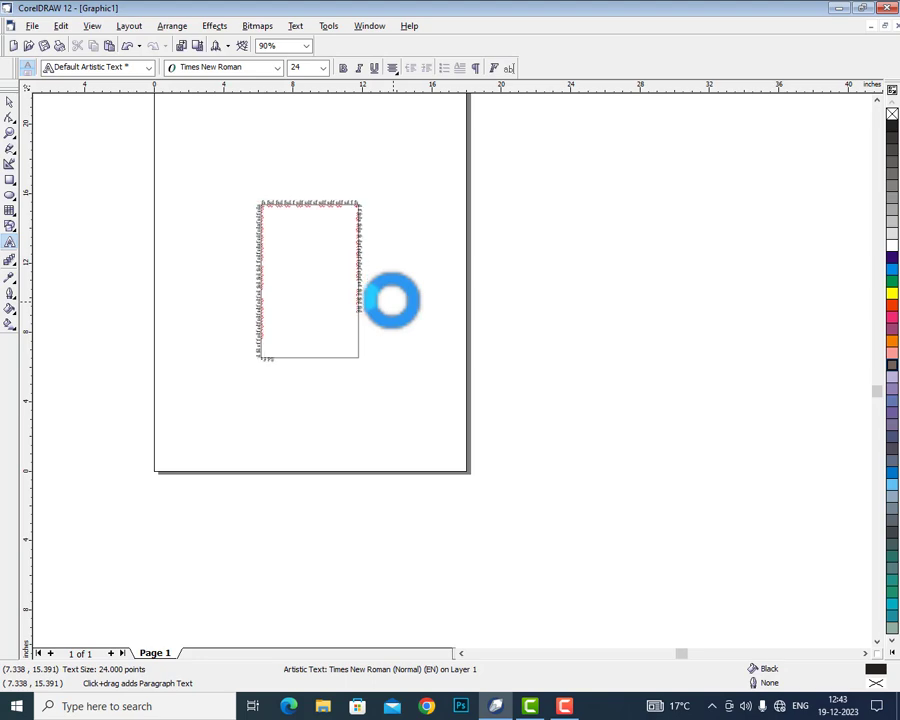
text(sdf sdf sdf sdf sdf sdf sdf sdf)
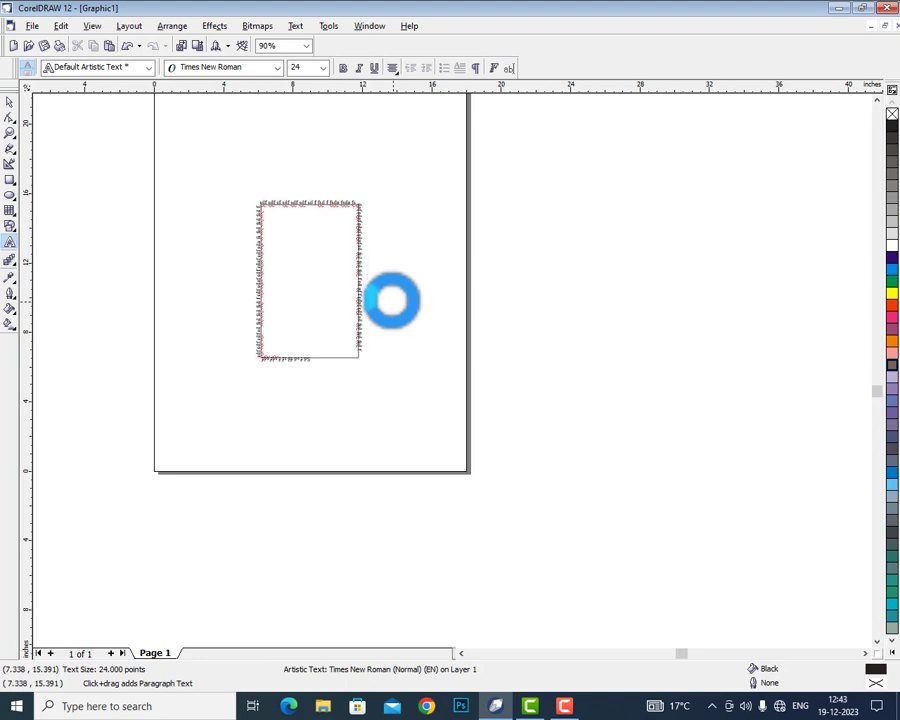
text( sdf sdf sdf sdf)
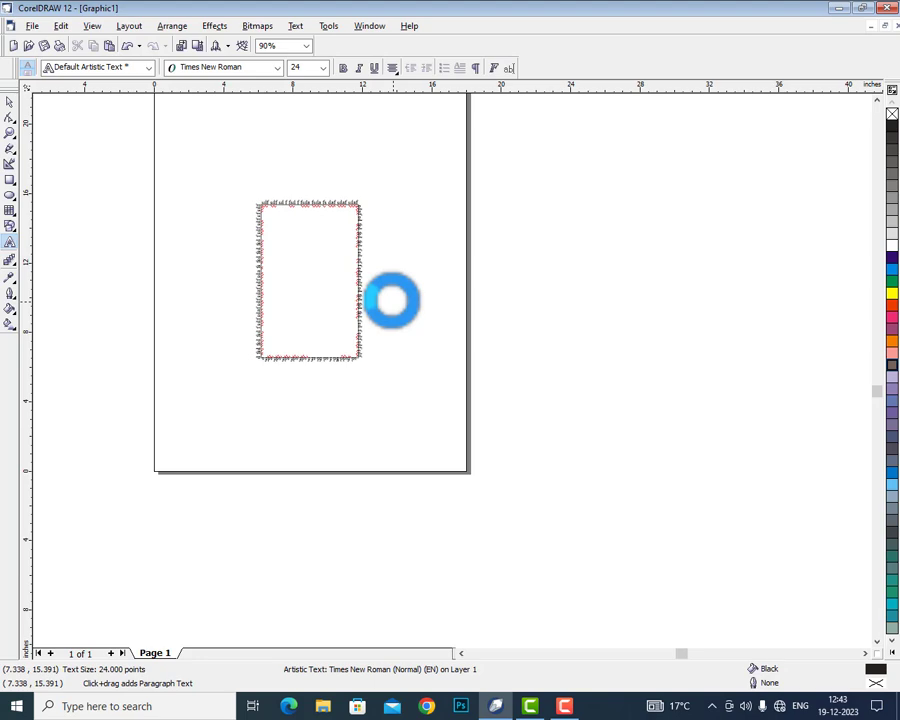
click(9, 101)
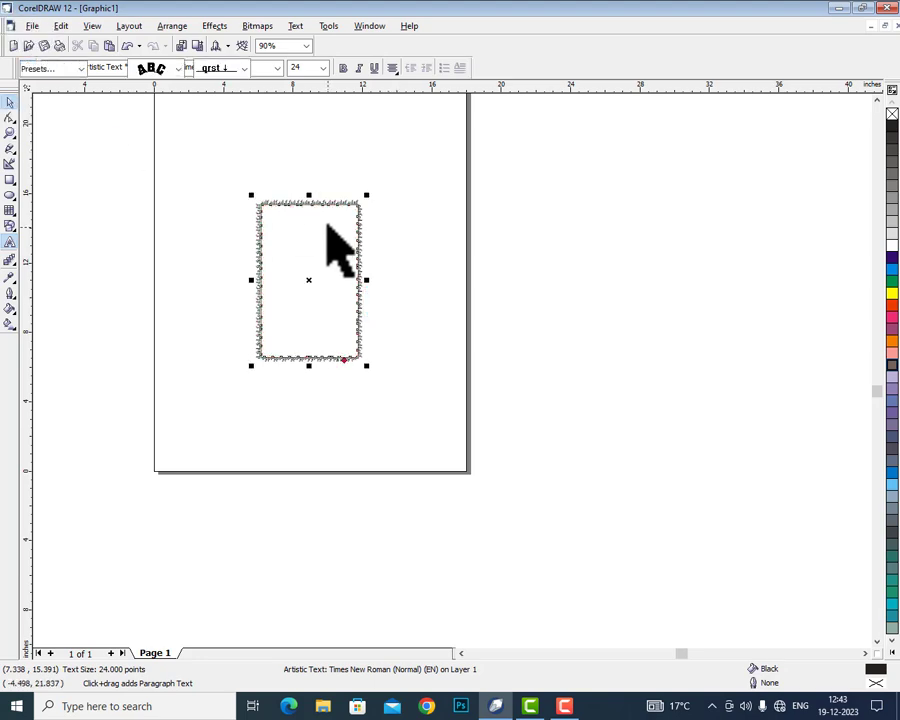
key(Delete)
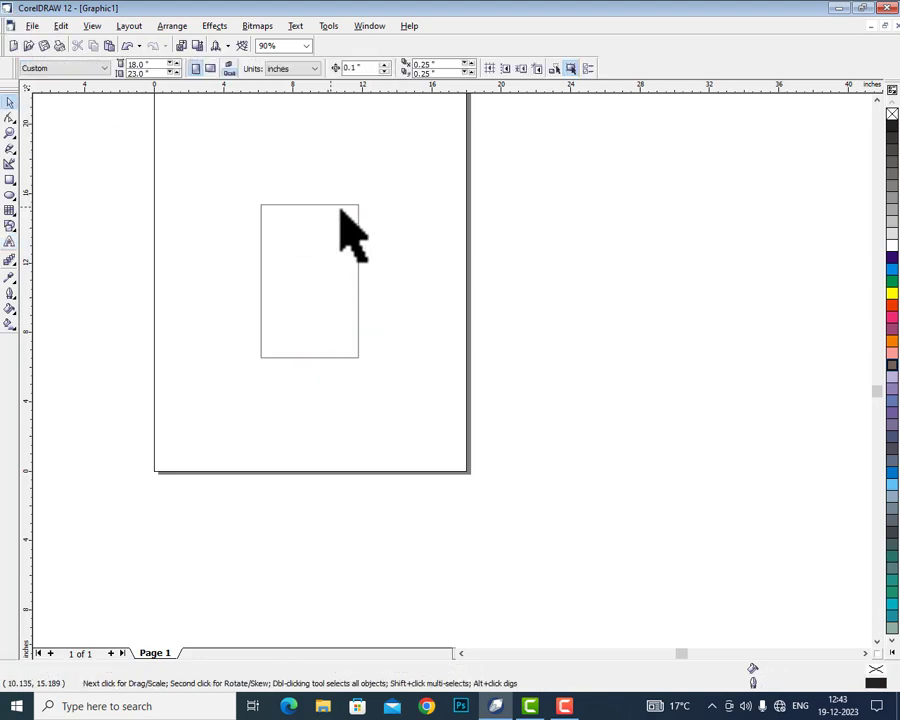
Draw two 3-point rectangles: a diagonal one above the upright rectangle and a narrow, nearly vertical one about 10 inches tall to its right
click(10, 182)
click(53, 185)
drag(383, 125, 318, 193)
click(301, 188)
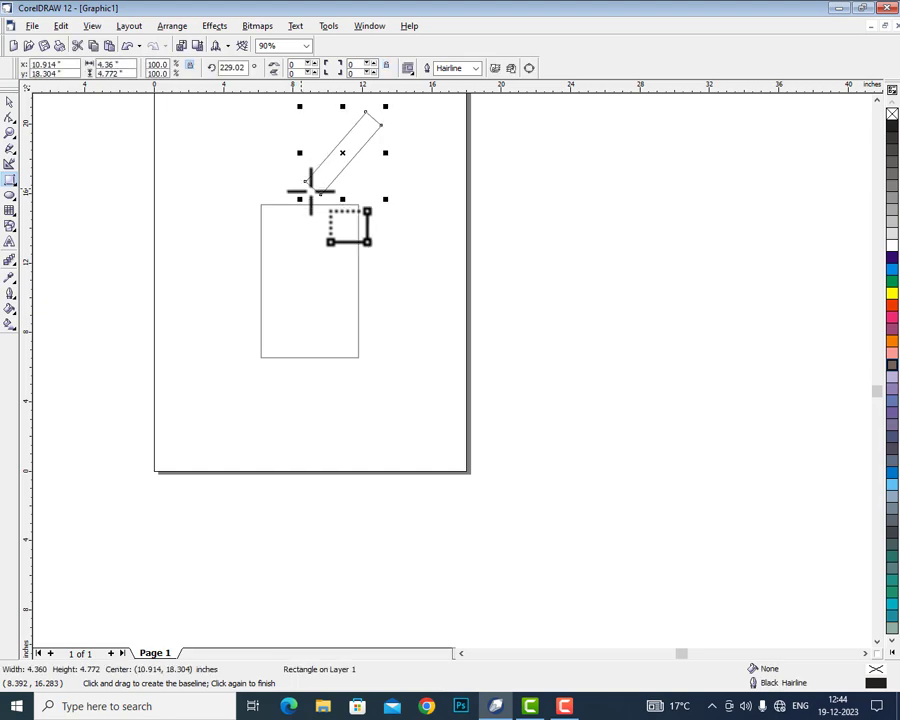
drag(408, 175, 422, 350)
click(430, 348)
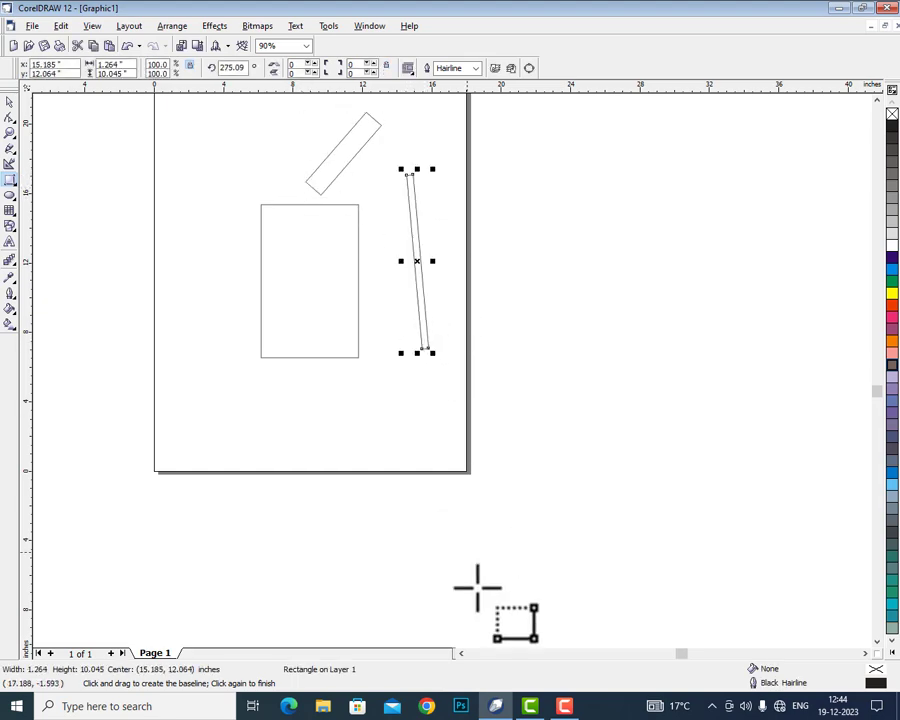
click(564, 706)
click(834, 642)
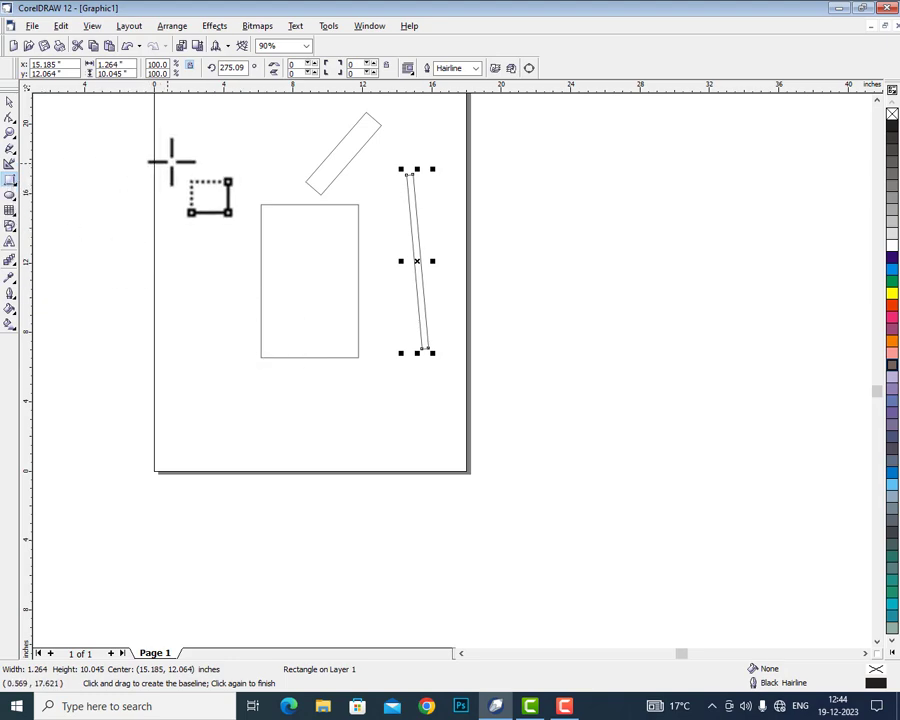
Draw three more tilted 3-point rectangles: two narrow ones along the page's left side and a short one below the upright rectangle
drag(269, 132, 213, 420)
click(181, 228)
click(221, 422)
drag(370, 385, 367, 437)
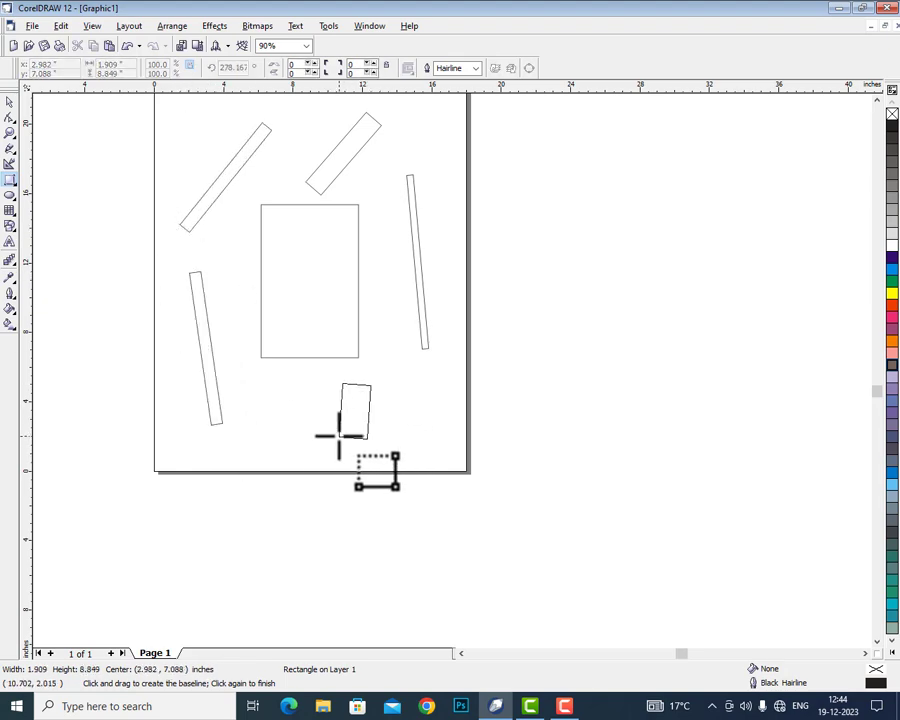
click(339, 435)
Delete all the rectangles on the page and switch back to the regular Rectangle tool
double_click(9, 101)
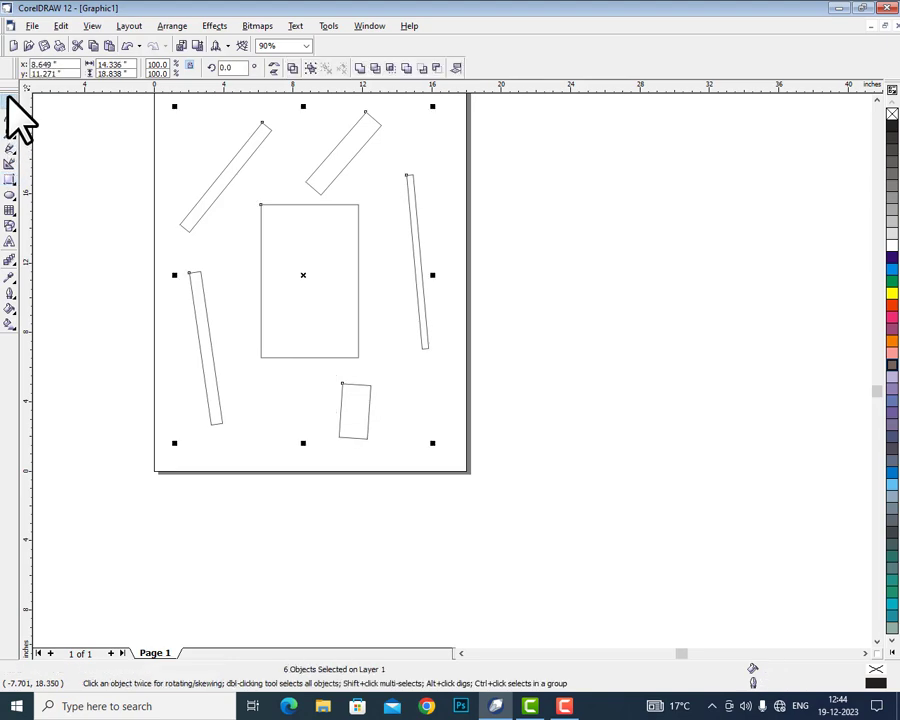
key(Delete)
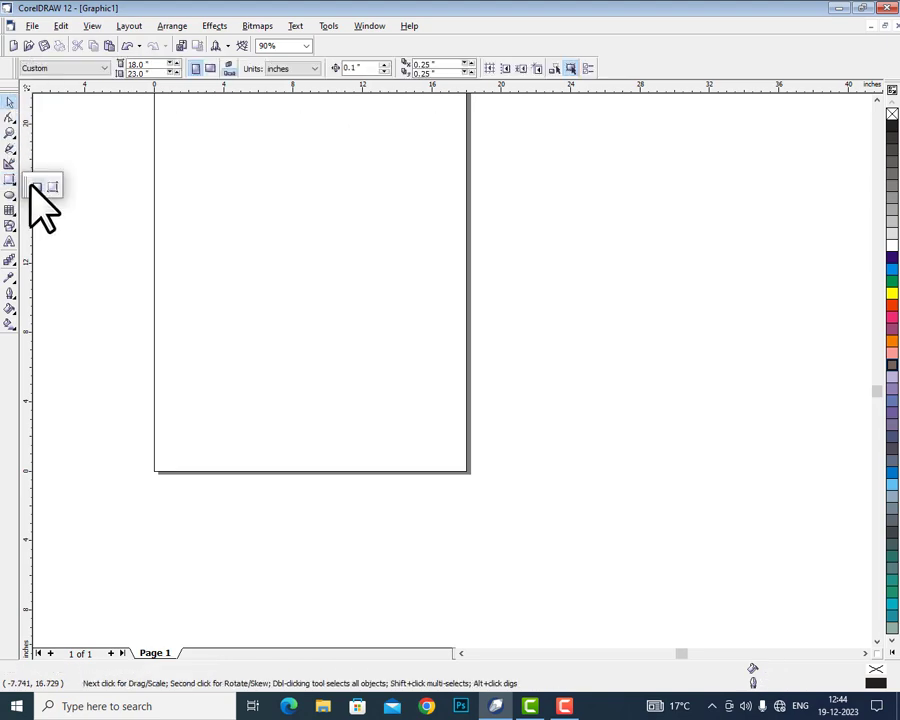
click(37, 186)
click(561, 706)
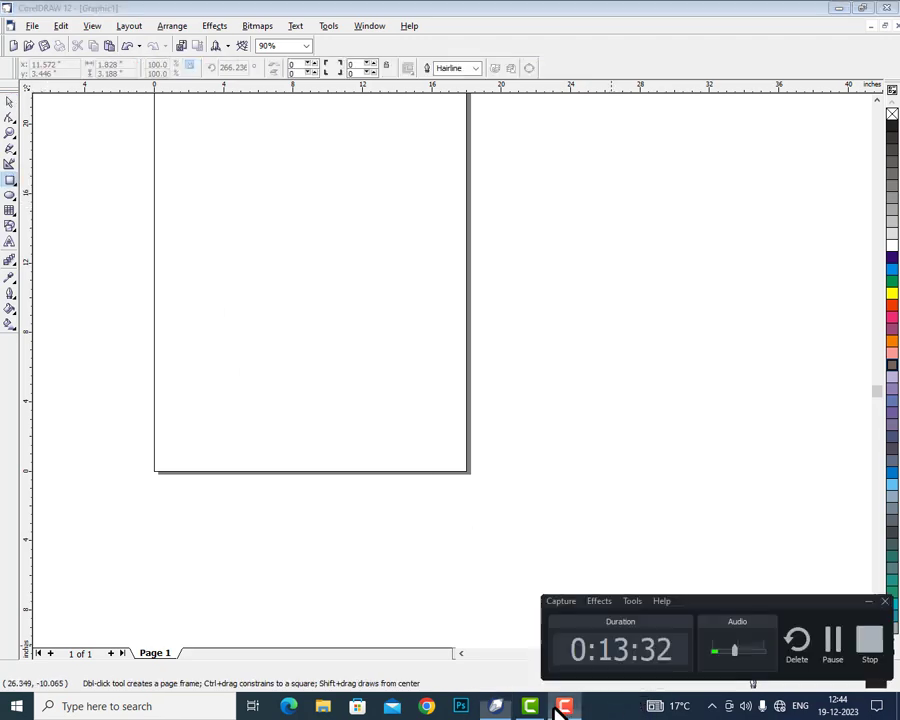
click(561, 706)
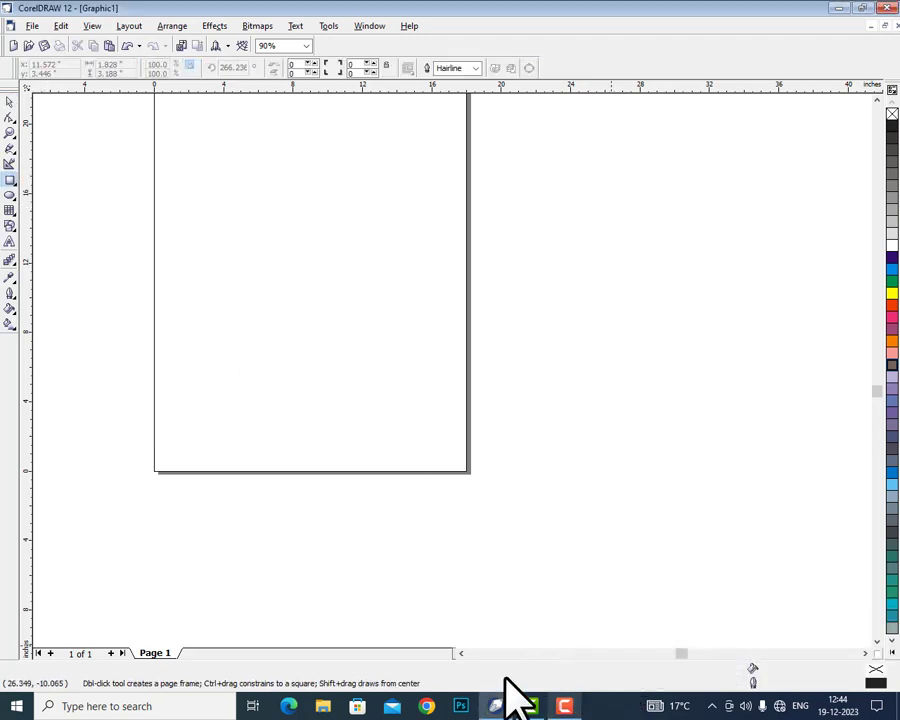